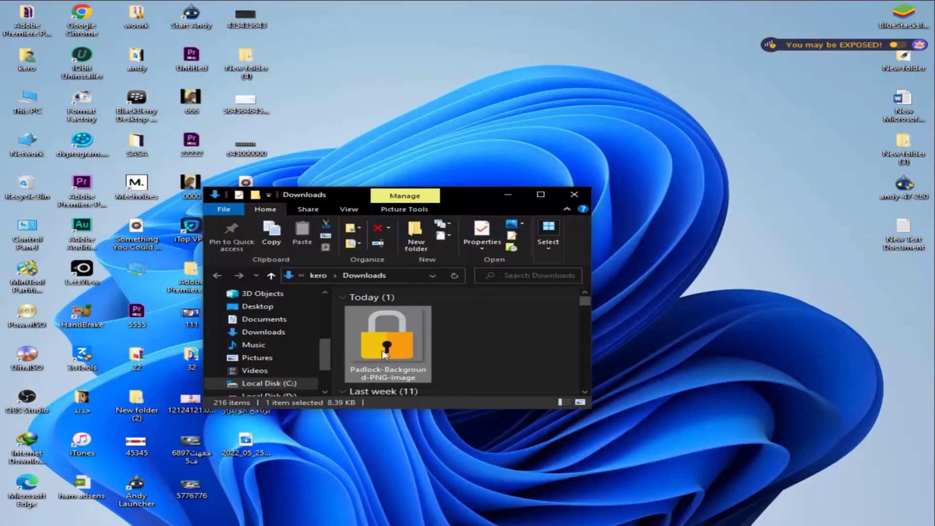
Step: Move the Padlock-Background-PNG-Image file from the Downloads folder onto the desktop
left_click_drag(387, 341, 792, 316)
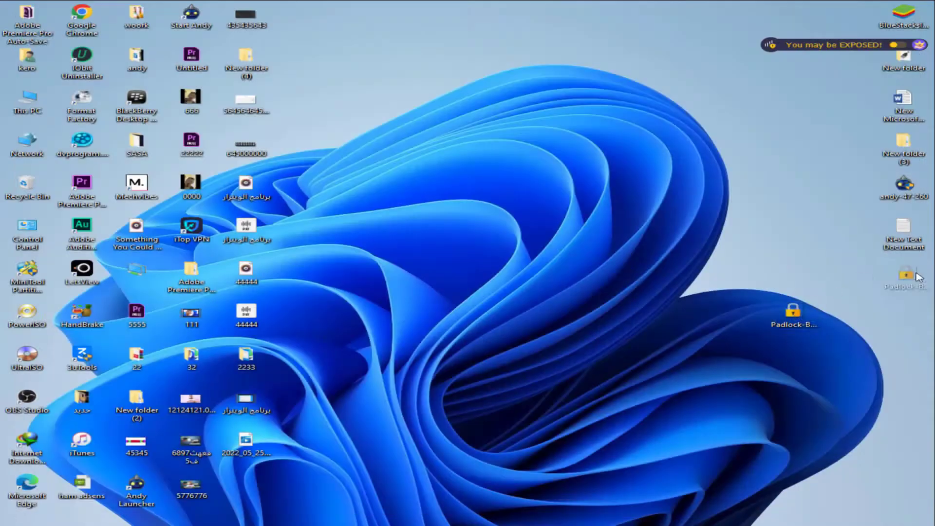
right_click(433, 215)
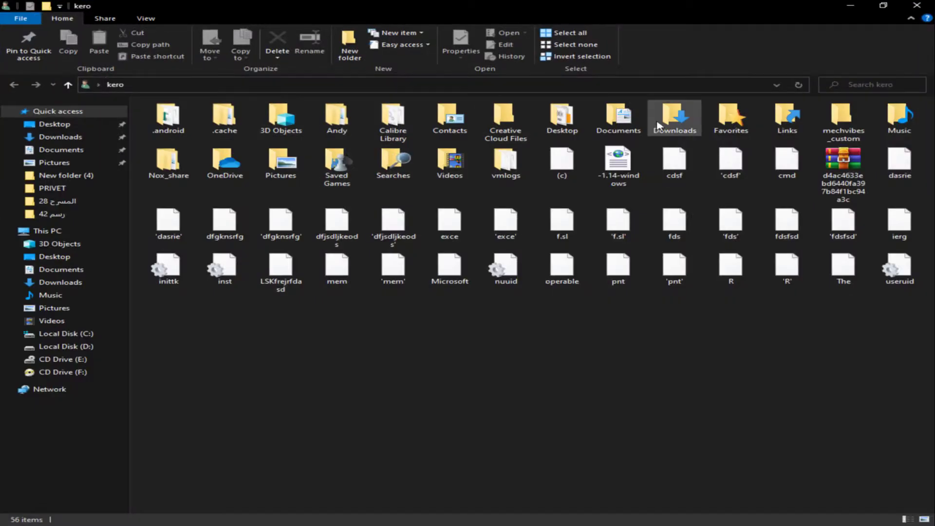
Step: Create a new folder inside Downloads, open it, paste the cut files into it and display them as extra large icons
double_click(657, 126)
right_click(395, 412)
left_click(457, 349)
scroll(478, 430, "down", 10)
right_click(527, 415)
mouse_move(615, 392)
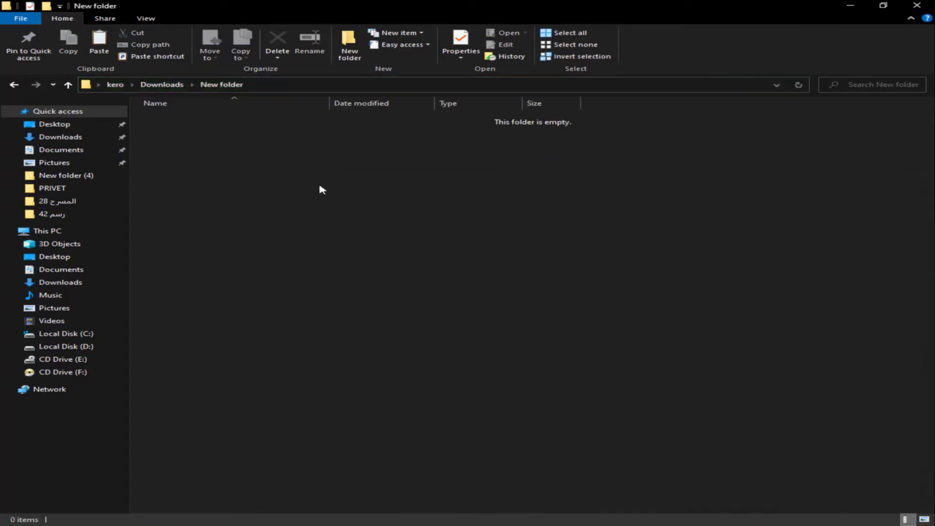
key("ctrl+v")
key("ctrl+shift+1")
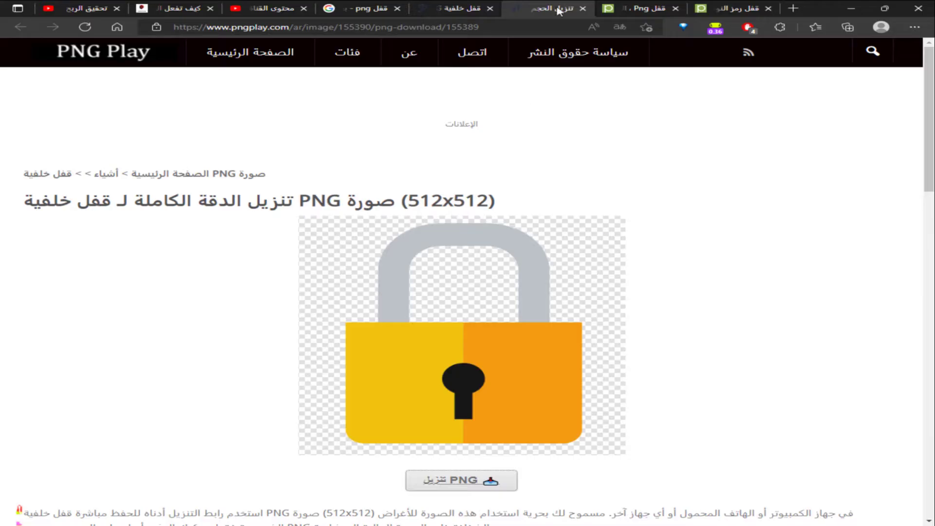
Step: Search Google Images for "وينهرار png" in the browser, replacing the padlock query
scroll(461, 293, "down", 7)
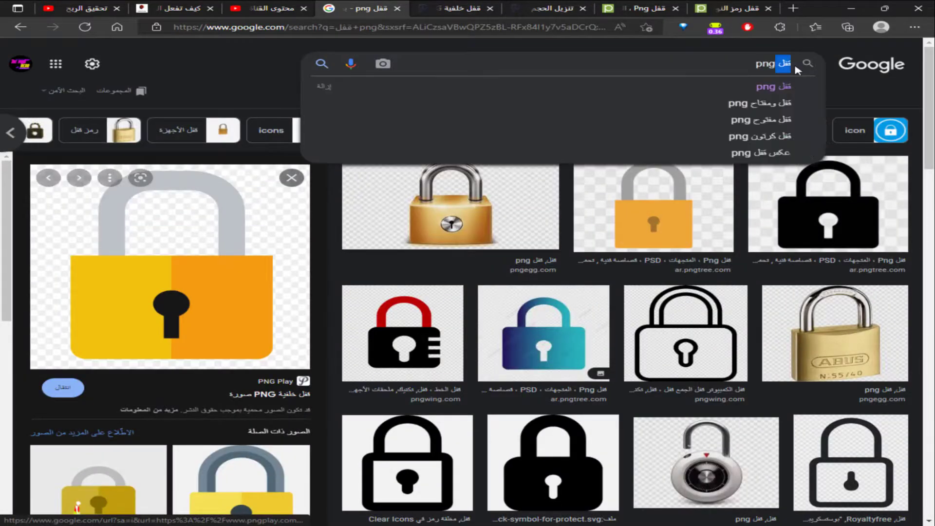
key("BackSpace")
key("BackSpace")
key("BackSpace")
key("BackSpace")
type("ويك png")
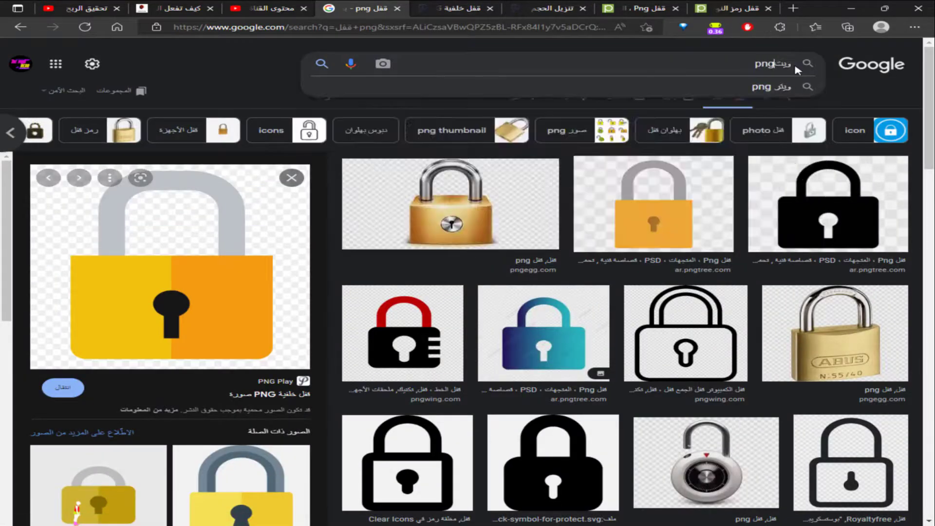
type("هرار")
key("Return")
Step: Preview the WinRAR image results, visit the tous-pro.com page of the purple book icon and return to the results
left_click(544, 260)
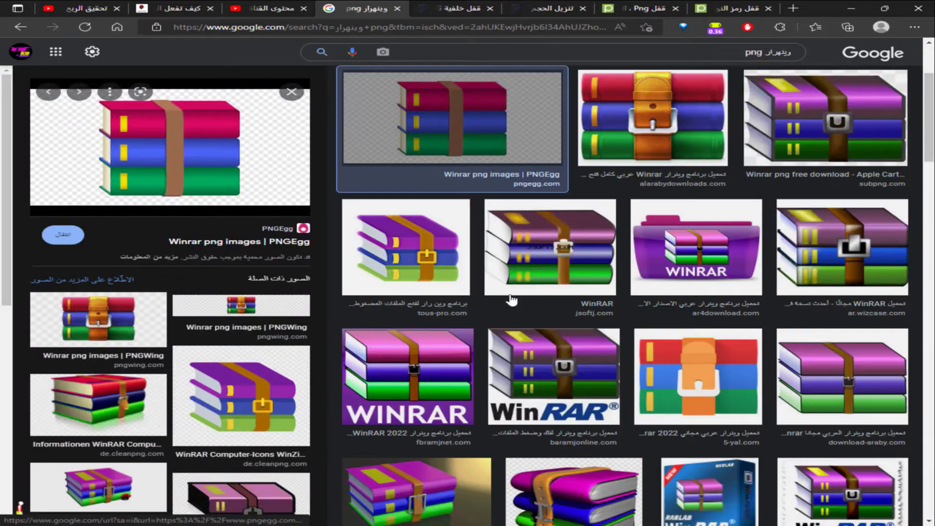
left_click(405, 247)
left_click(235, 232)
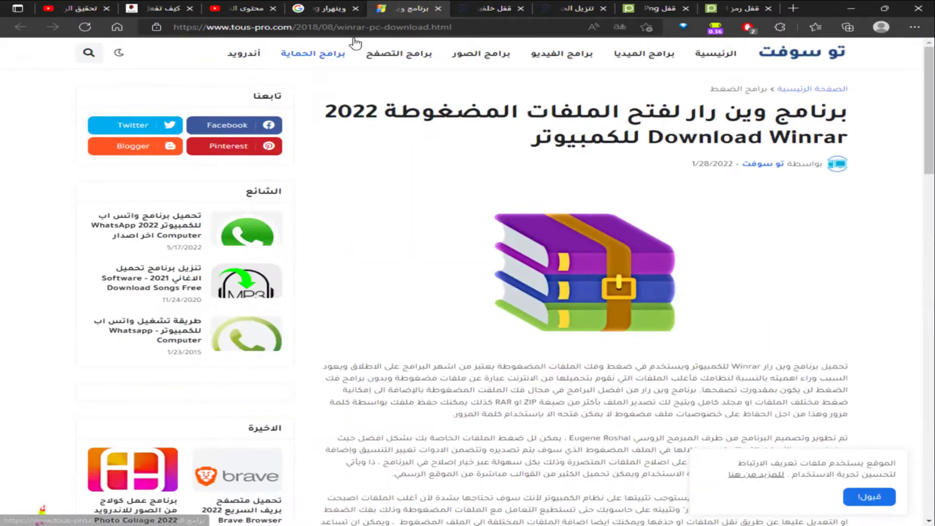
key("ctrl+shift+Tab")
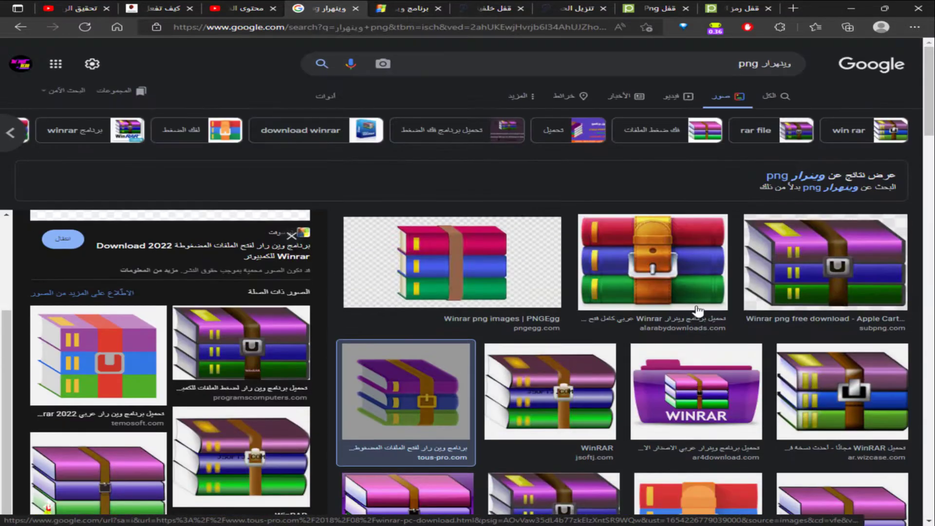
Step: Open the transparent WinRAR computer icon on CleanPNG from the image results and download it as a PNG
left_click(550, 391)
scroll(130, 252, "down", 6)
left_click(451, 118)
left_click(221, 231)
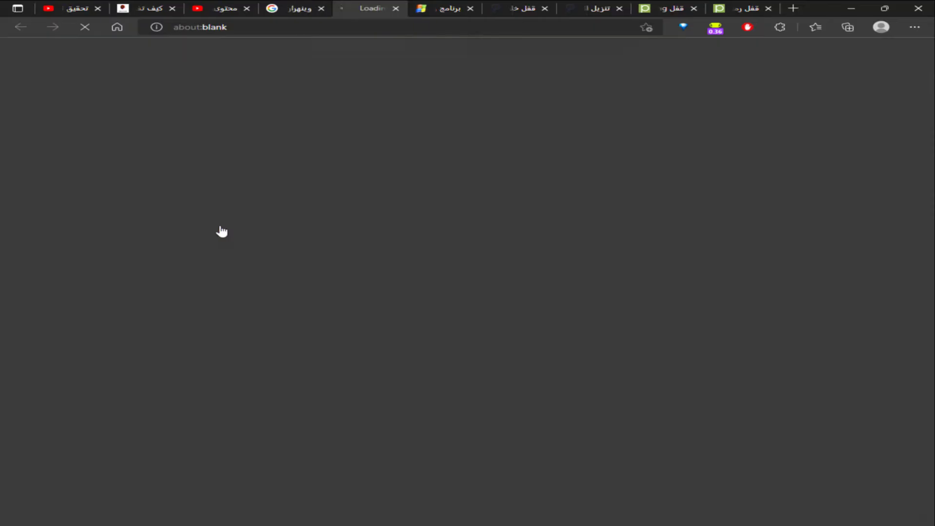
scroll(398, 271, "down", 10)
scroll(429, 261, "up", 10)
left_click(458, 250)
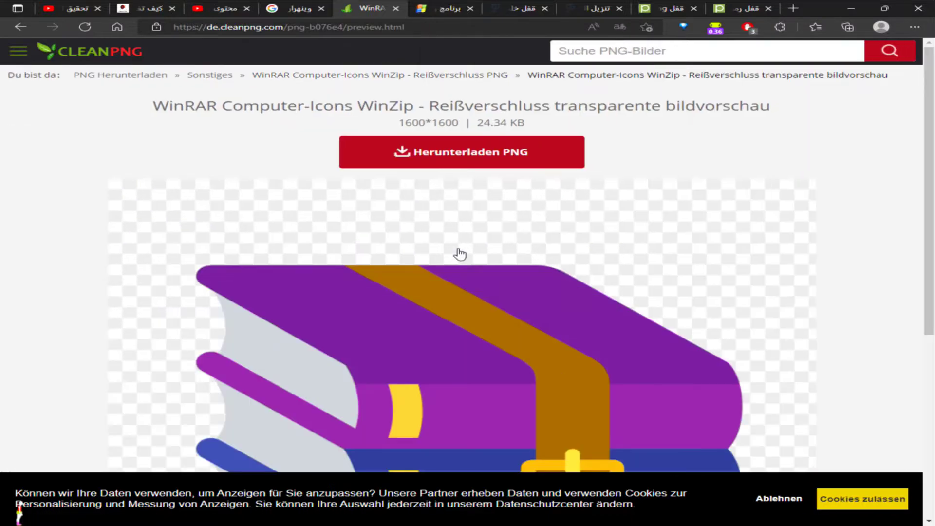
scroll(460, 253, "down", 6)
left_click(504, 462)
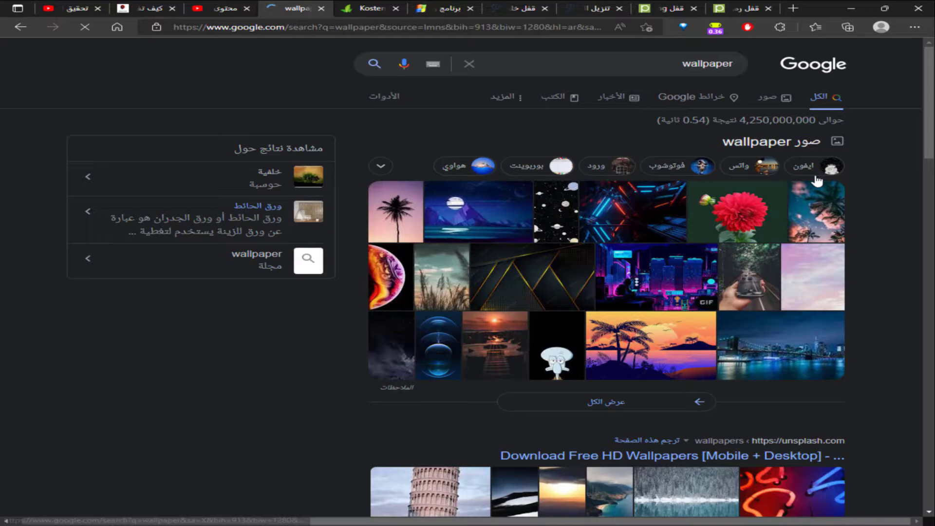
Step: Open Wallpaper Flare from the Google results for "wallpaper" and search the site for "rar"
scroll(468, 292, "down", 5)
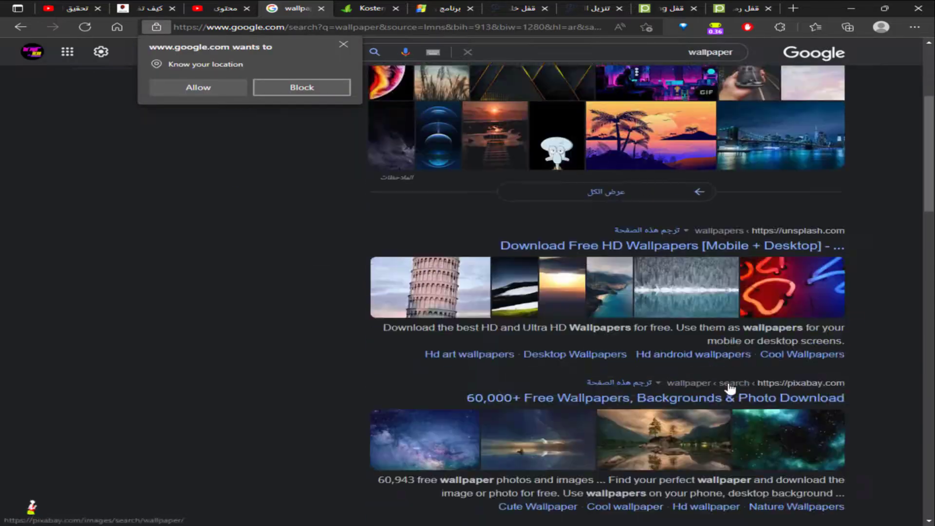
scroll(344, 47, "up", 5)
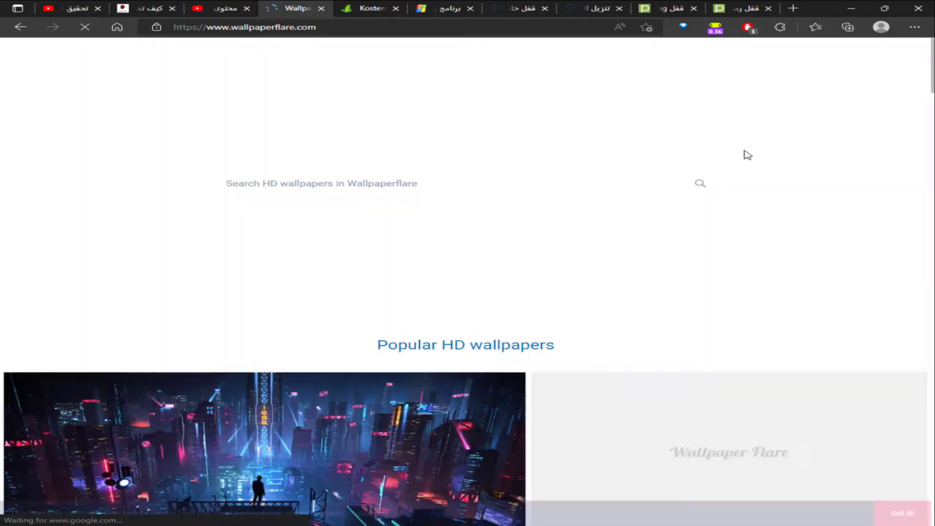
scroll(403, 261, "down", 15)
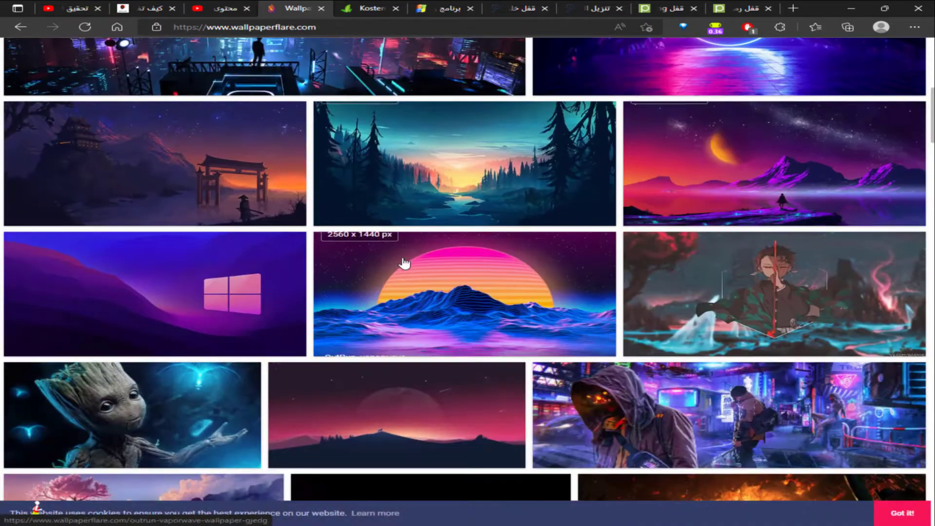
scroll(280, 124, "up", 15)
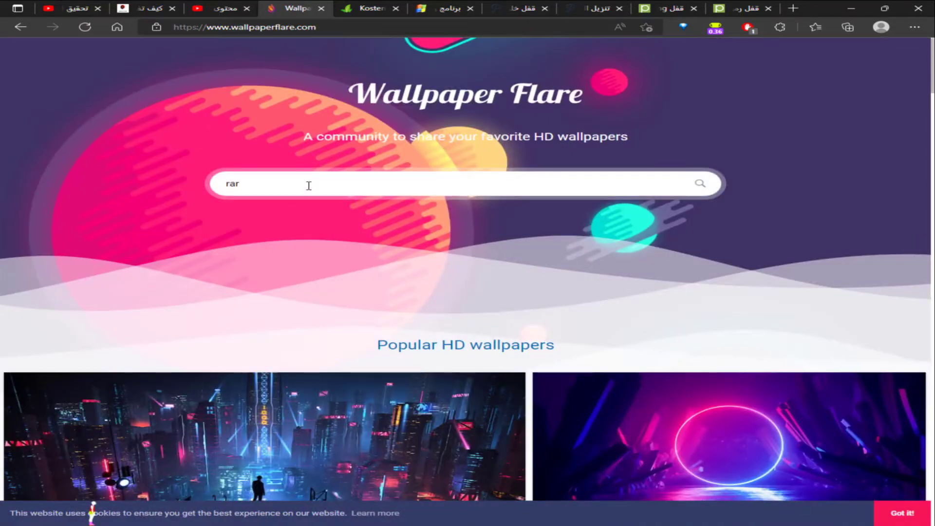
left_click(308, 185)
type("rar")
key("Return")
Step: Open the yellow WinRAR wallpaper and examine the related wallpapers on its page
left_click(293, 265)
scroll(299, 264, "down", 15)
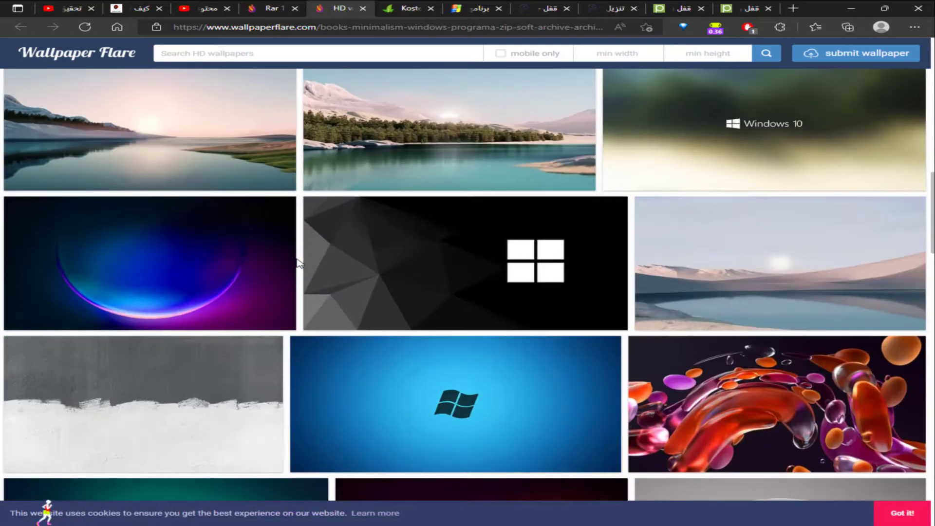
scroll(513, 440, "down", 5)
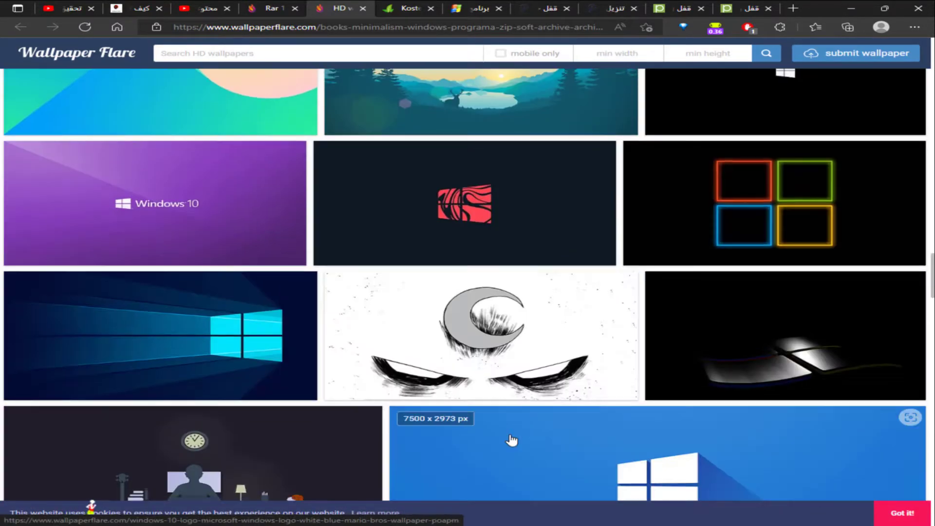
scroll(452, 377, "down", 5)
scroll(451, 384, "up", 20)
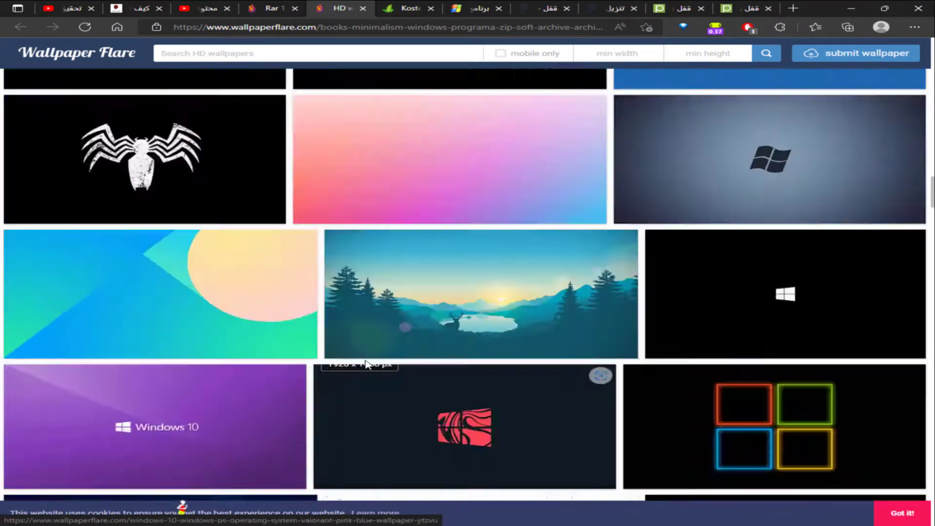
Step: Search Wallpaper Flare for "winrar" and again for "rar"
left_click(340, 57)
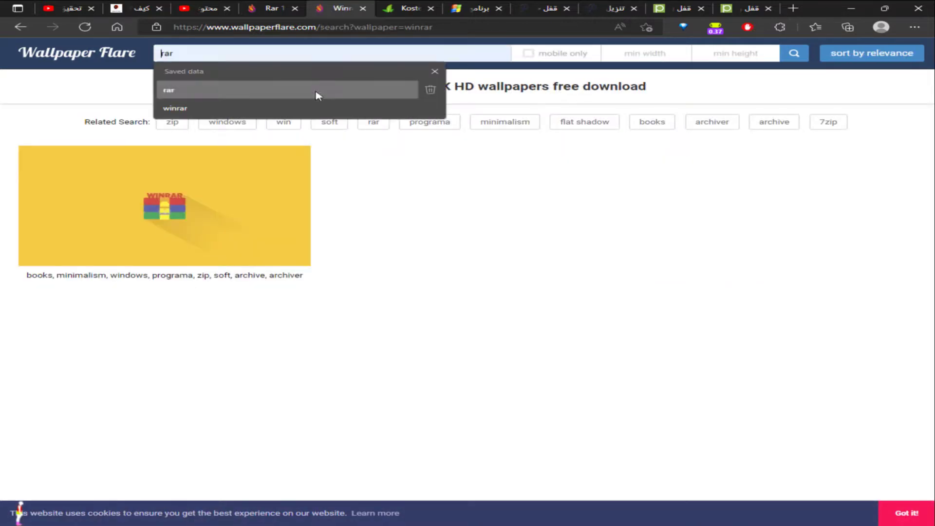
type("zip")
key("Return")
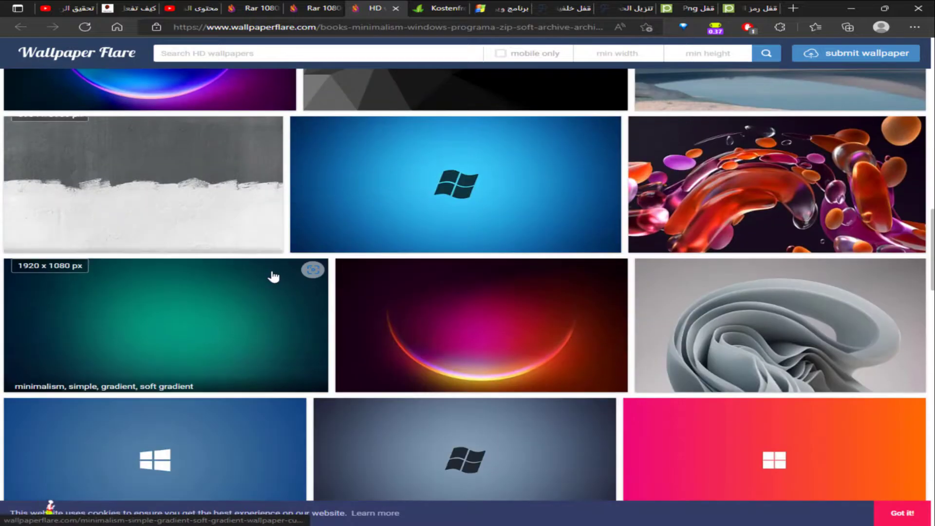
Step: Look through the related wallpapers and download the yellow WinRAR wallpaper at the 1280x1024px screen size
scroll(274, 276, "down", 10)
scroll(271, 278, "down", 15)
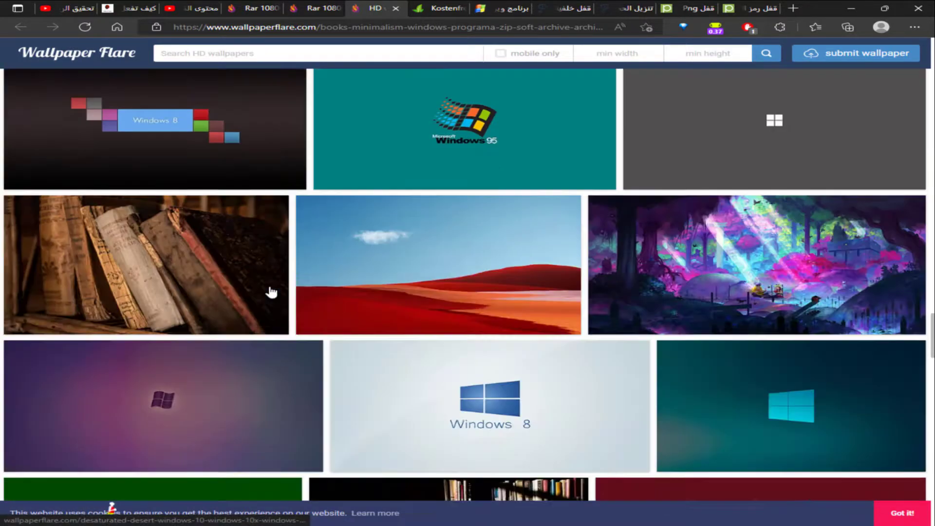
scroll(271, 292, "up", 20)
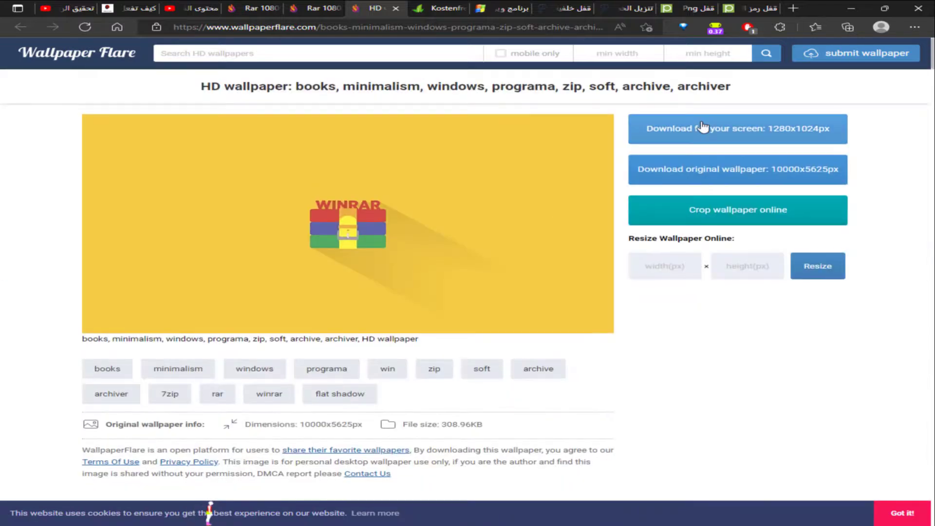
left_click(702, 128)
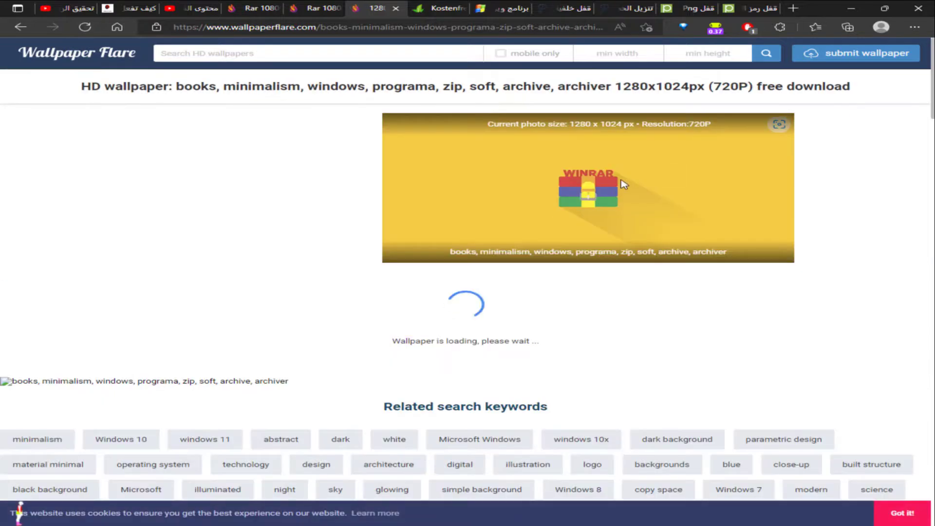
left_click(291, 285)
Step: Snip a plain yellow area of the WinRAR wallpaper with Snipping Tool and save it as 567547
scroll(516, 398, "down", 2)
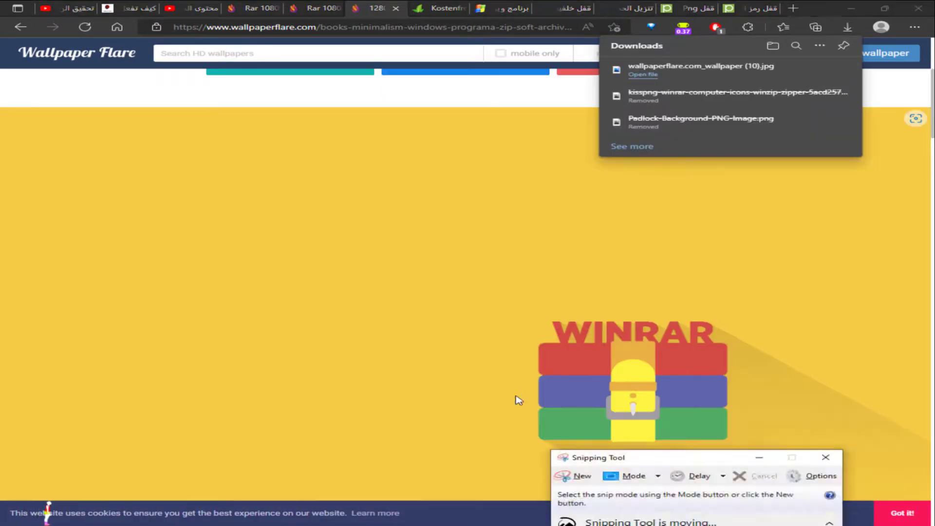
left_click(574, 475)
left_click_drag(1, 122, 519, 488)
left_click(194, 37)
type("567547")
key("Return")
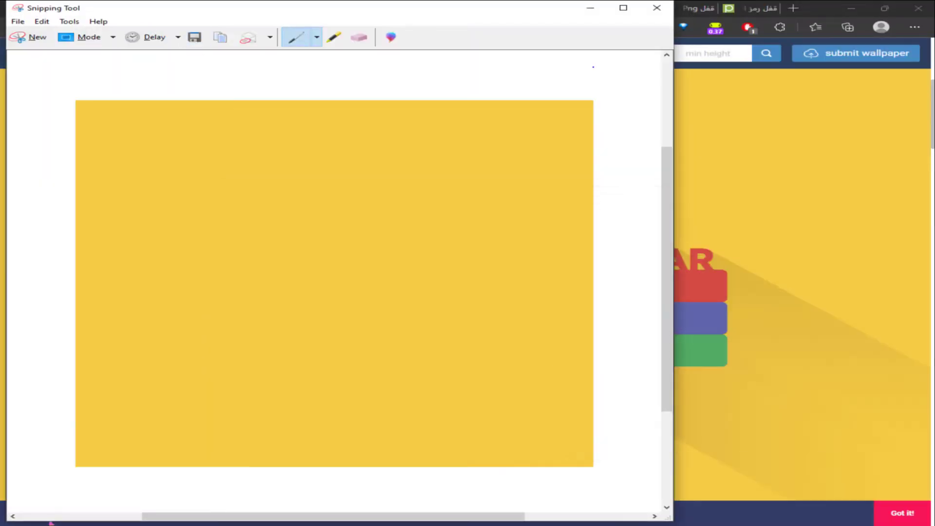
Step: Place the 567547 snip among the desktop files and move the downloaded WinRAR icon and wallpaper from Downloads onto the desktop
left_click_drag(244, 483, 887, 380)
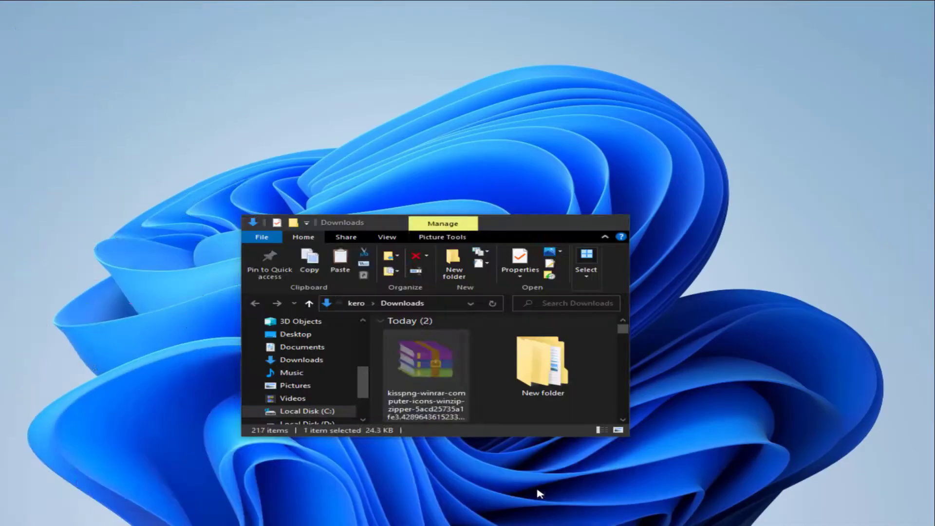
right_click(497, 263)
left_click(544, 302)
left_click_drag(383, 384, 563, 409)
left_click_drag(425, 370, 807, 415)
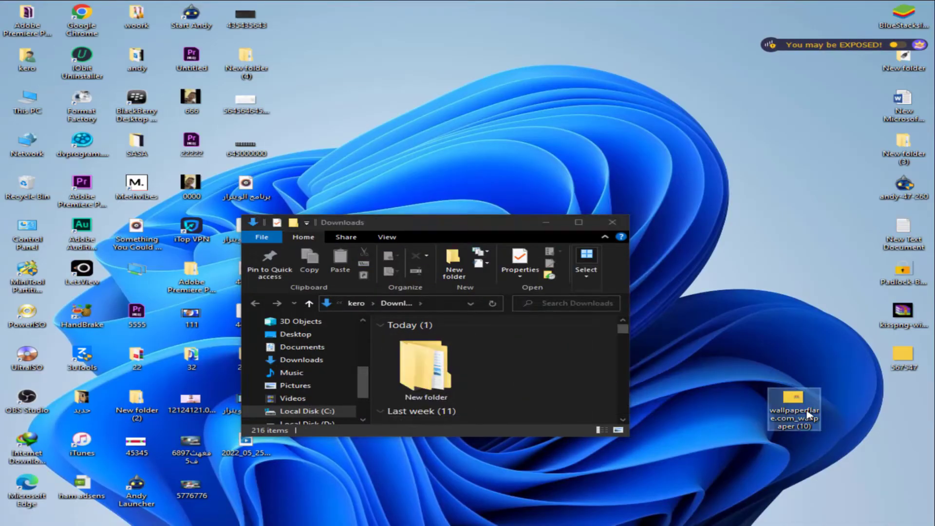
Step: Open the downloaded WinRAR wallpaper in Photos and inspect the logo enlarged
double_click(807, 416)
scroll(716, 353, "up", 3)
scroll(707, 324, "up", 3)
scroll(707, 324, "down", 2)
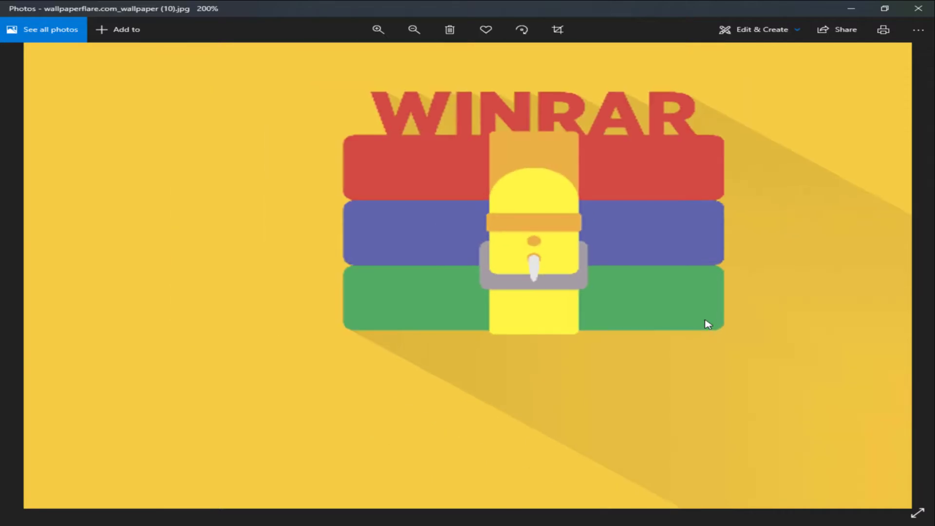
scroll(708, 324, "down", 3)
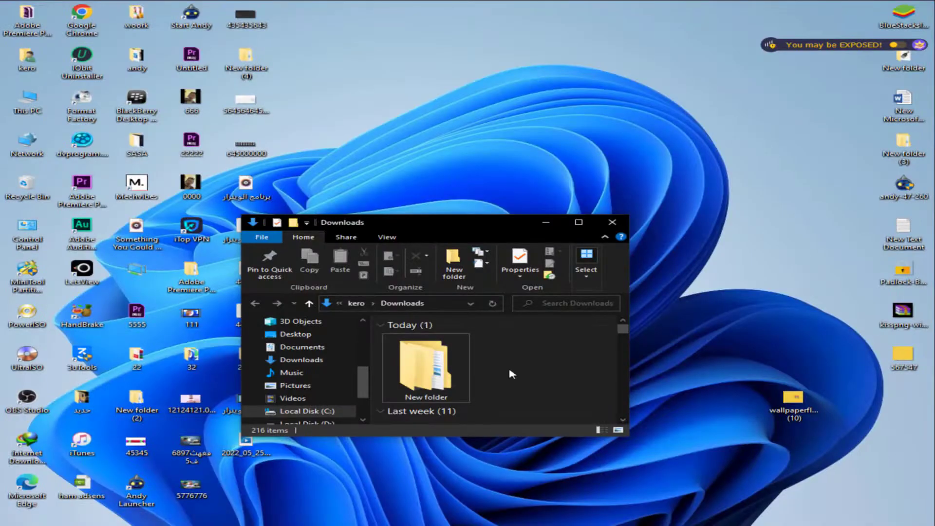
Step: Line up the wallpaper file below the 567547 image on the desktop and refresh the desktop
left_click_drag(806, 405, 915, 406)
right_click(424, 107)
left_click(457, 150)
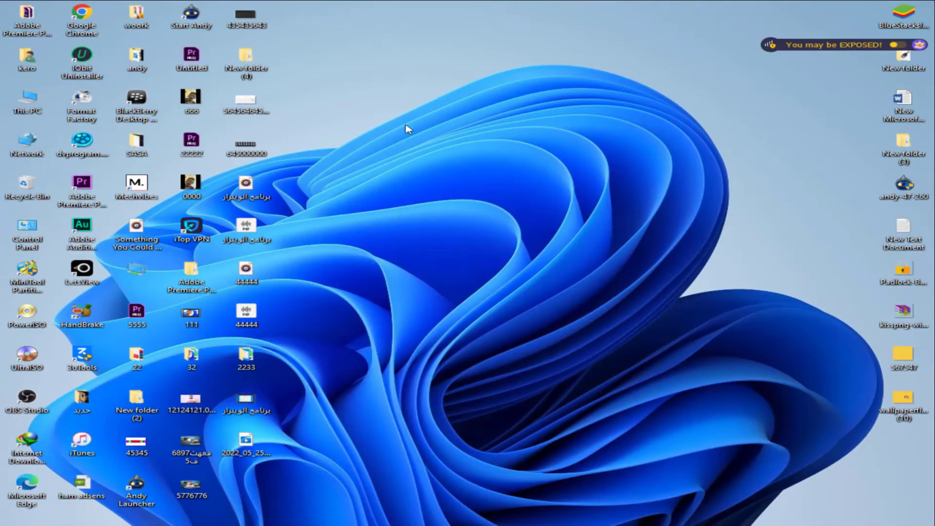
Step: Launch PhotoshopCS6Portable from the program\PhotoshopPortable folder on Local Disk (D:)
double_click(31, 102)
double_click(434, 207)
double_click(364, 215)
double_click(408, 139)
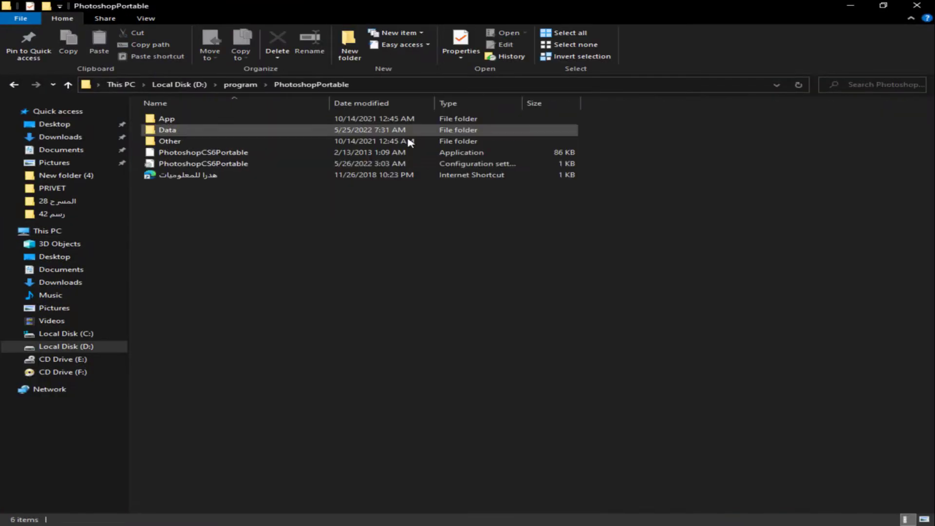
double_click(191, 156)
right_click(403, 308)
left_click(457, 357)
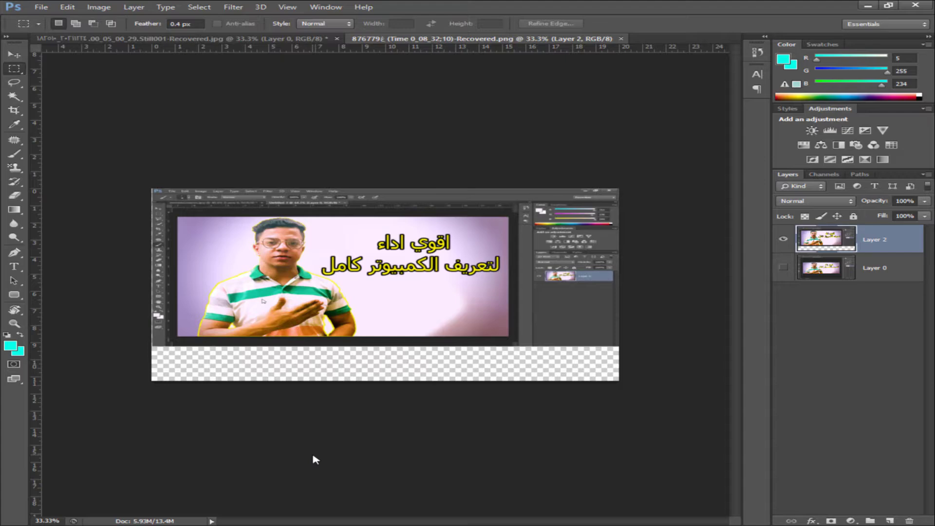
Step: Close both recovered image documents in Photoshop
left_click(619, 39)
left_click(336, 39)
left_click(470, 206)
Step: Create a desktop folder named 223 and open the WinRAR icon, padlock and wallpaperflare images for editing
key("ctrl+o")
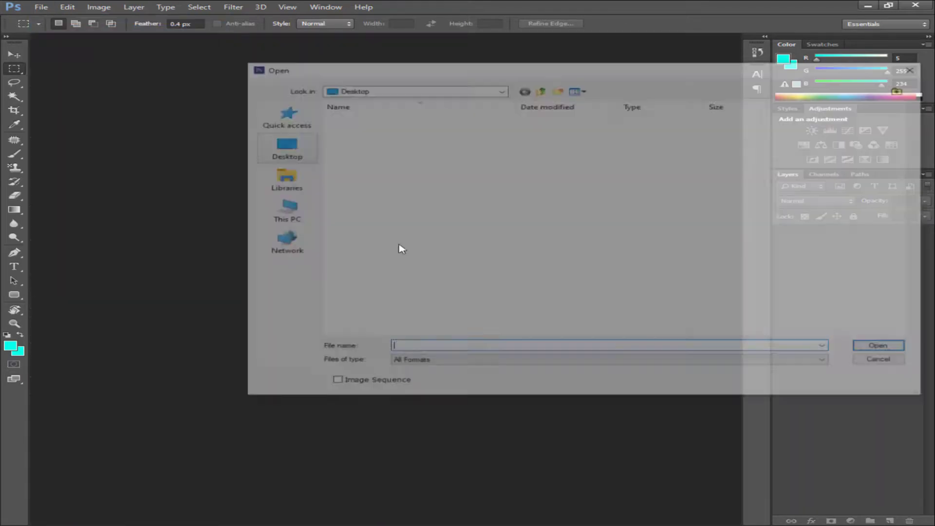
scroll(770, 301, "down", 7)
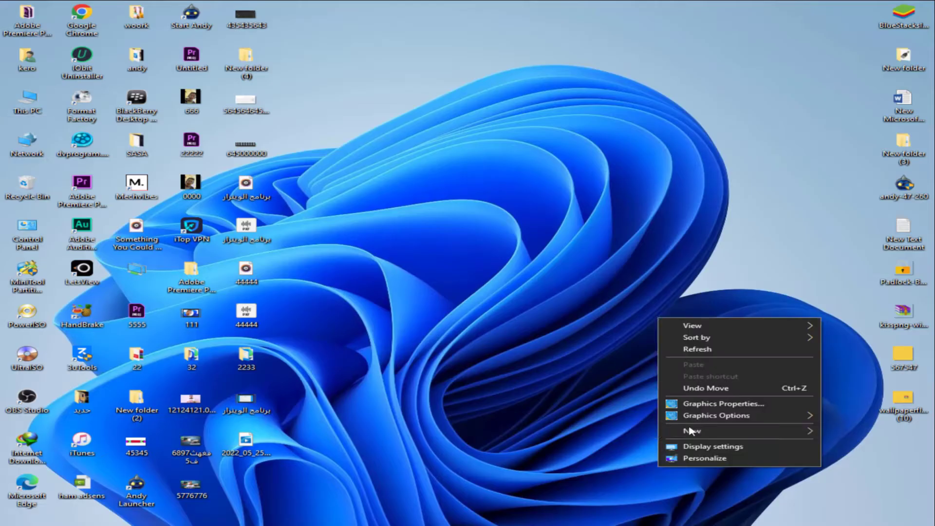
mouse_move(682, 431)
left_click(485, 312)
type("223")
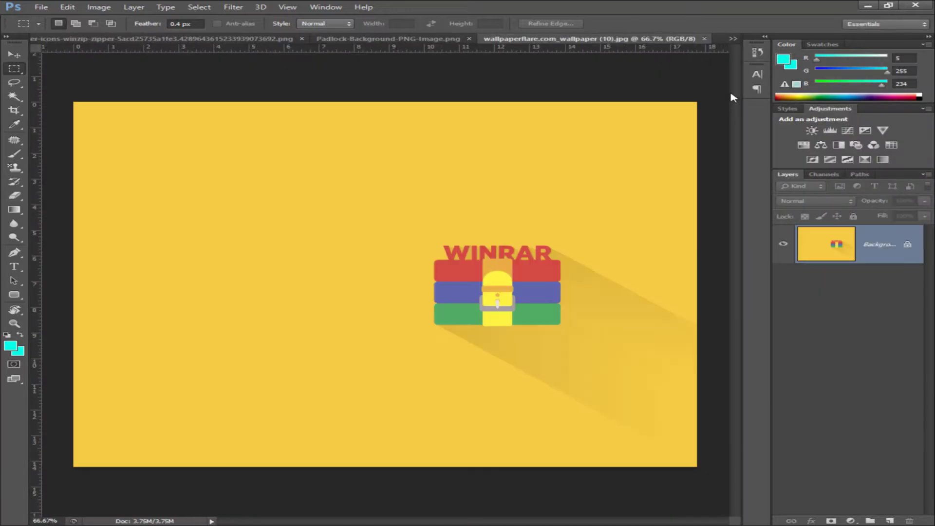
Step: Convert the locked Background of the wallpaperflare image into an editable layer
scroll(552, 265, "up", 4)
double_click(906, 250)
key("Return")
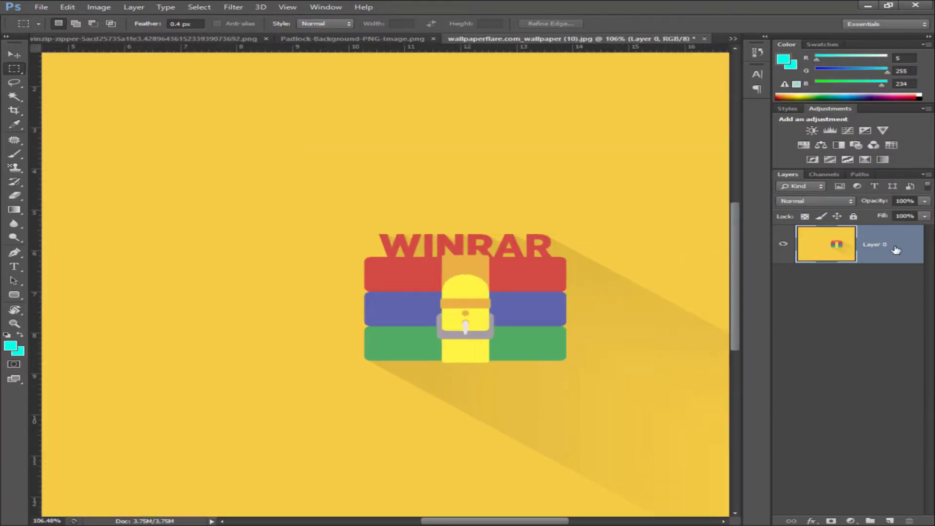
scroll(510, 313, "up", 4)
left_click_drag(416, 341, 309, 252)
left_click(13, 96)
left_click(495, 284)
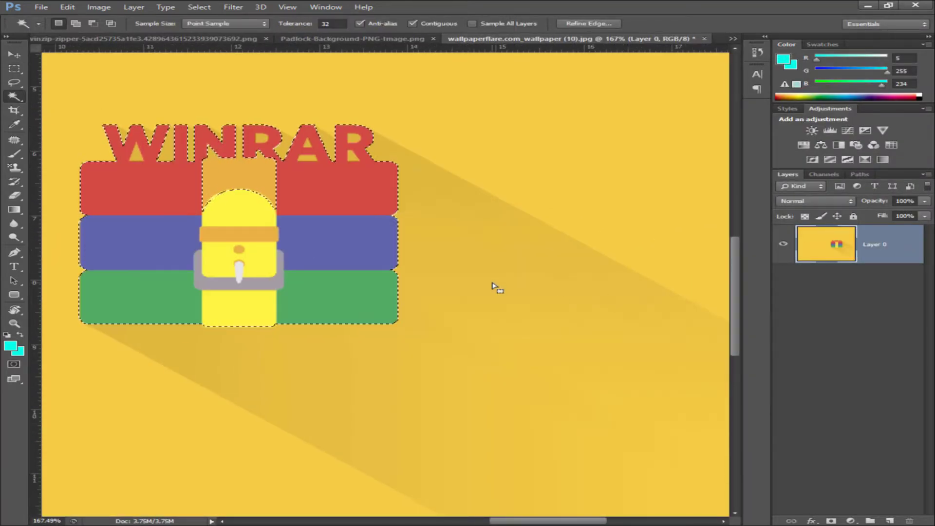
key("ctrl+d")
scroll(482, 261, "up", 2)
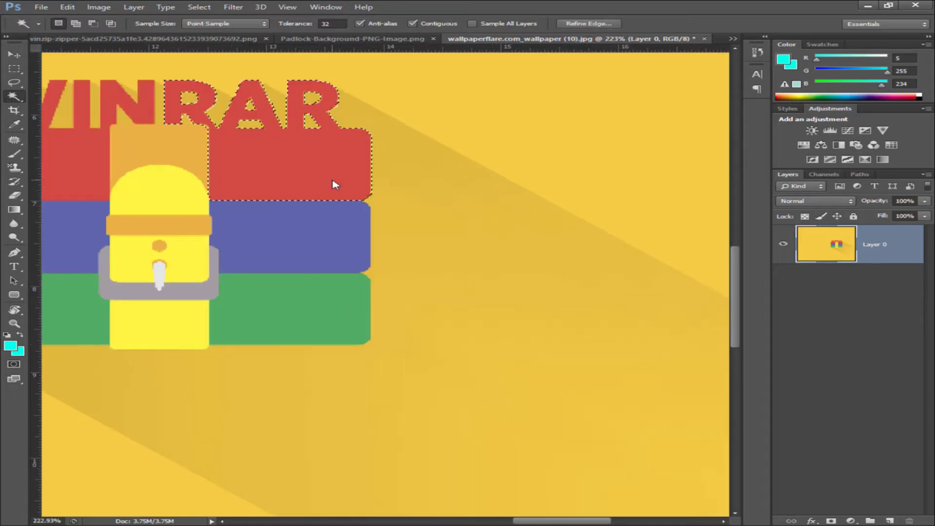
right_click(334, 184)
left_click(317, 313)
Step: Select the whole WinRAR logo, including the lettering above the coloured bars, with Quick Selection
left_click(55, 97)
mouse_move(244, 170)
left_mouse_down()
mouse_move(255, 246)
mouse_move(241, 297)
left_mouse_up()
left_click_drag(191, 217, 317, 219)
mouse_move(277, 121)
left_mouse_down()
mouse_move(148, 135)
mouse_move(103, 278)
left_mouse_up()
scroll(103, 278, "up", 3)
mouse_move(194, 187)
left_mouse_down()
mouse_move(220, 334)
mouse_move(223, 427)
left_mouse_up()
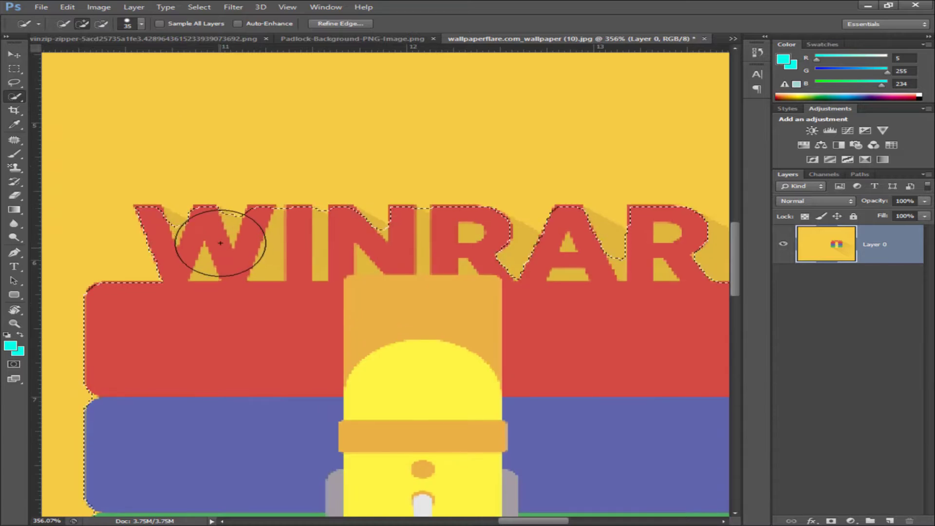
scroll(422, 242, "right", 3)
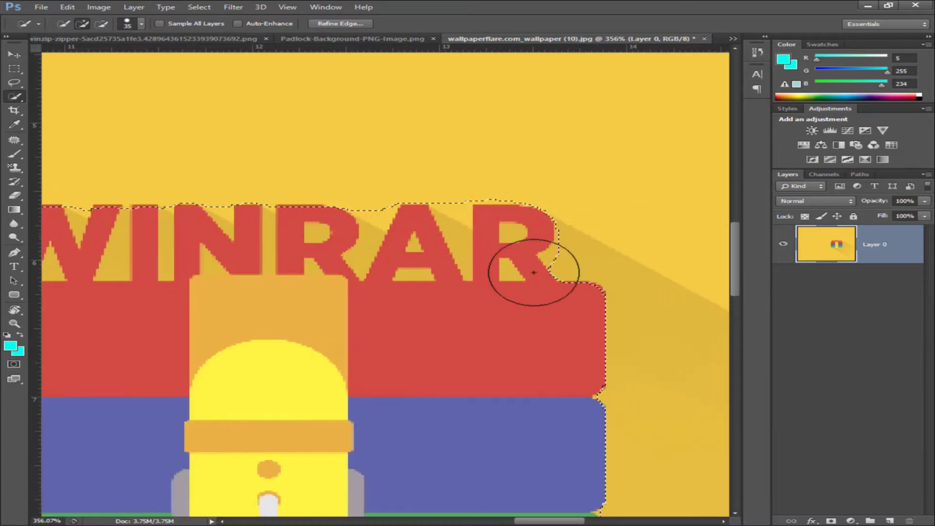
Step: Copy the selected WinRAR logo onto its own layer with Layer Via Copy
scroll(356, 240, "down", 5)
scroll(474, 267, "left", 6)
scroll(474, 267, "down", 2)
right_click(426, 233)
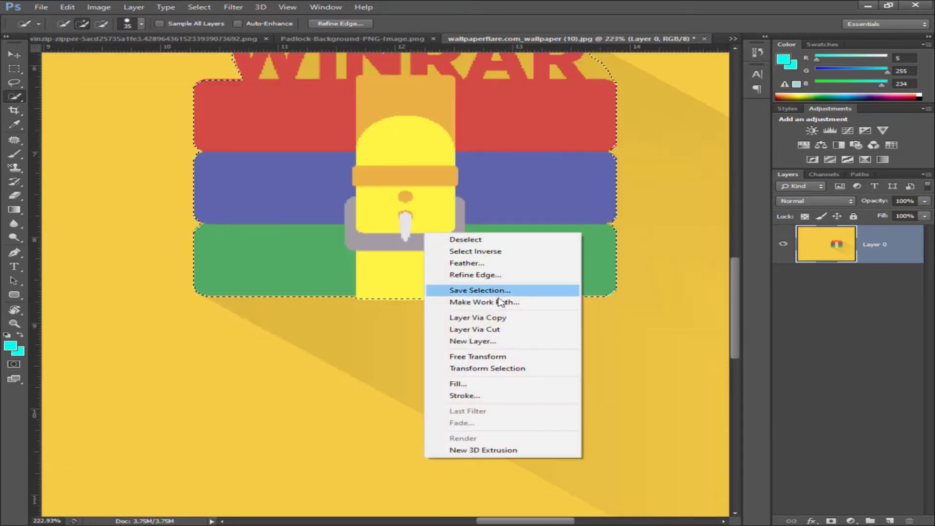
left_click(505, 317)
Step: Hide the copied logo layer and select the WinRAR logo in the wallpaper again with Quick Selection
left_click(874, 283)
left_click_drag(399, 352, 313, 352)
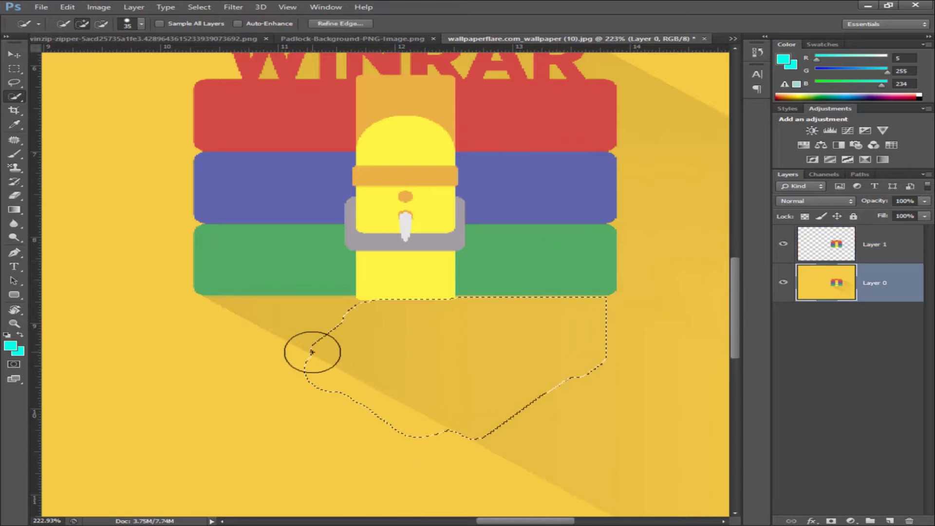
left_click_drag(452, 321, 444, 309)
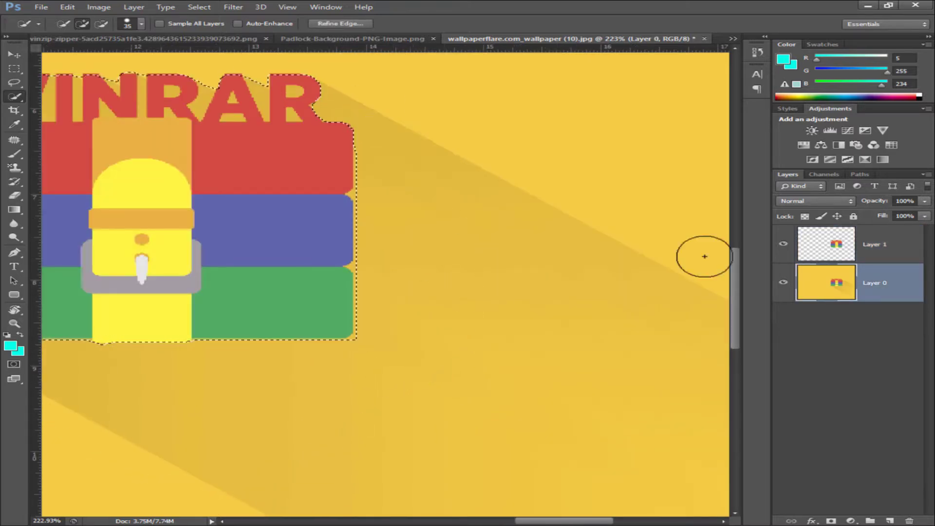
left_click(811, 252)
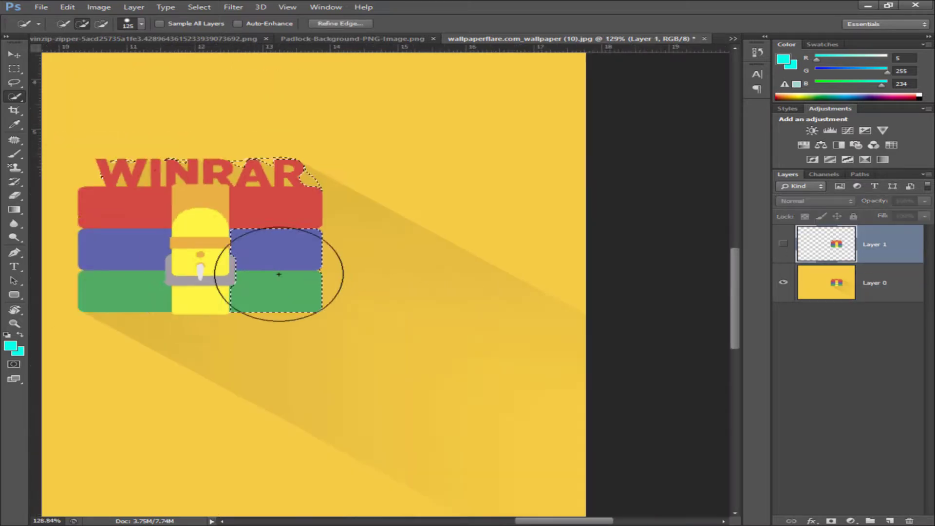
scroll(278, 273, "down", 3)
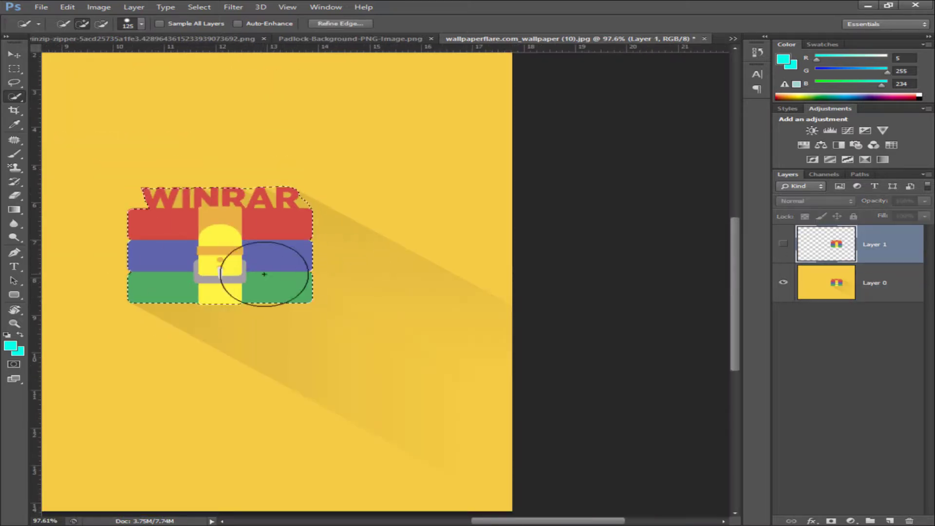
scroll(219, 292, "up", 5)
Step: Cut the selected logo out of Layer 0 with Layer Via Cut and hide the cut-out layer
left_click(875, 283)
right_click(333, 216)
left_click(379, 325)
left_click(783, 293)
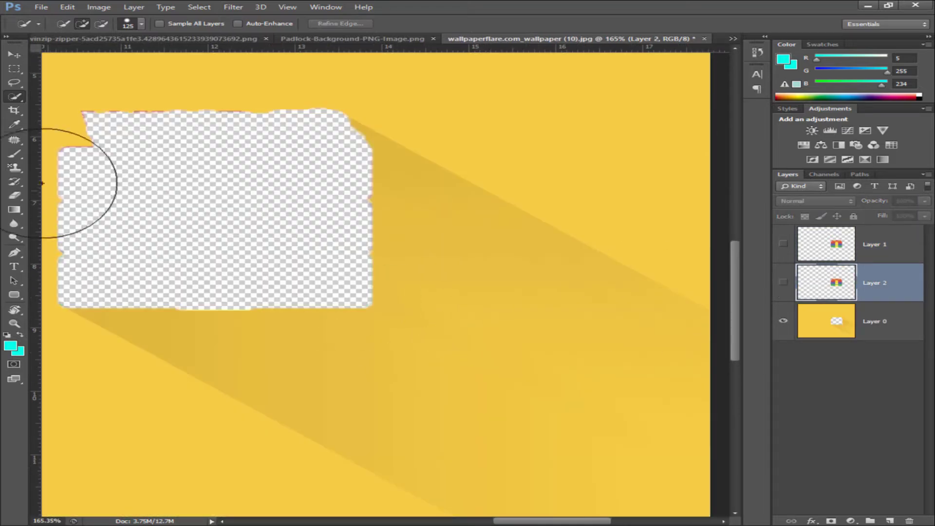
Step: Select the long shadow beside and below the logo cutout on Layer 0 with Quick Selection
left_click(875, 321)
left_click_drag(500, 359, 491, 336)
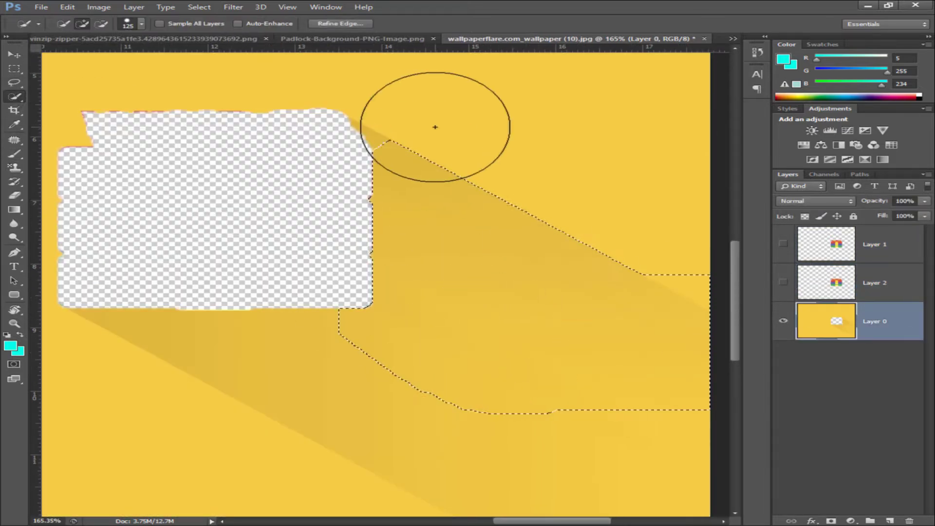
left_click_drag(445, 163, 434, 117)
left_click_drag(487, 364, 330, 140)
left_click(254, 229)
left_click_drag(233, 203, 303, 129)
scroll(384, 163, "down", 5)
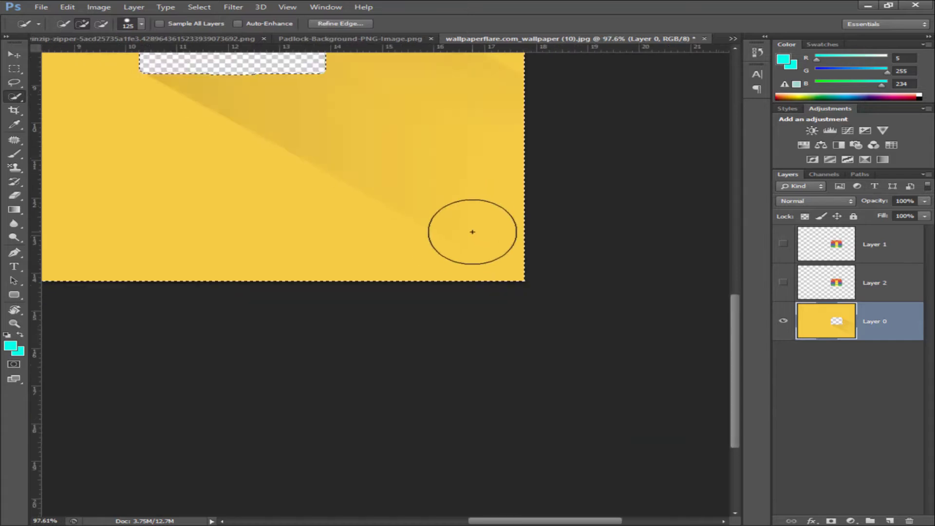
Step: Sample the yellow background colour and paint over the selected shadow with the Brush at 300 px
left_click(16, 155)
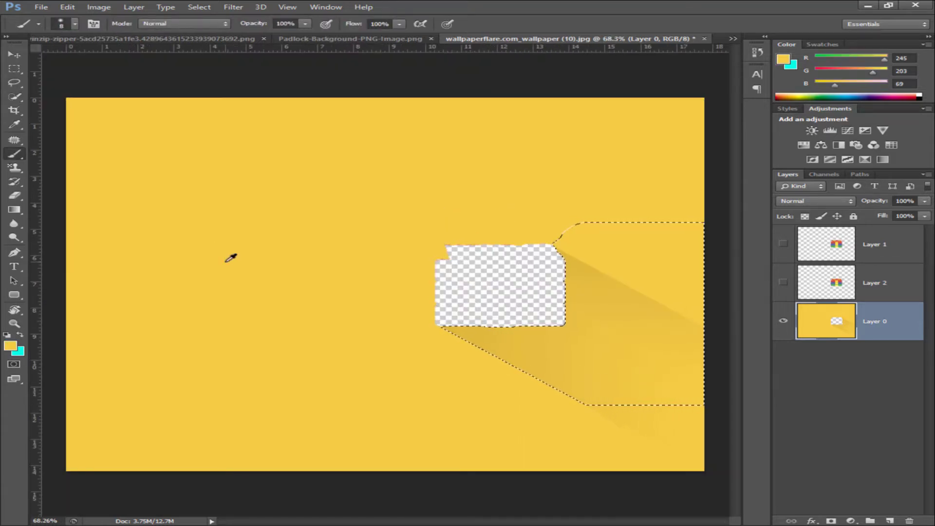
key("bracketright")
key("bracketright")
key("bracketright")
key("bracketright")
key("bracketright")
key("bracketright")
key("bracketright")
key("bracketright")
key("bracketright")
key("bracketright")
key("bracketright")
key("bracketright")
key("bracketright")
left_click_drag(575, 345, 589, 302)
scroll(521, 352, "up", 5)
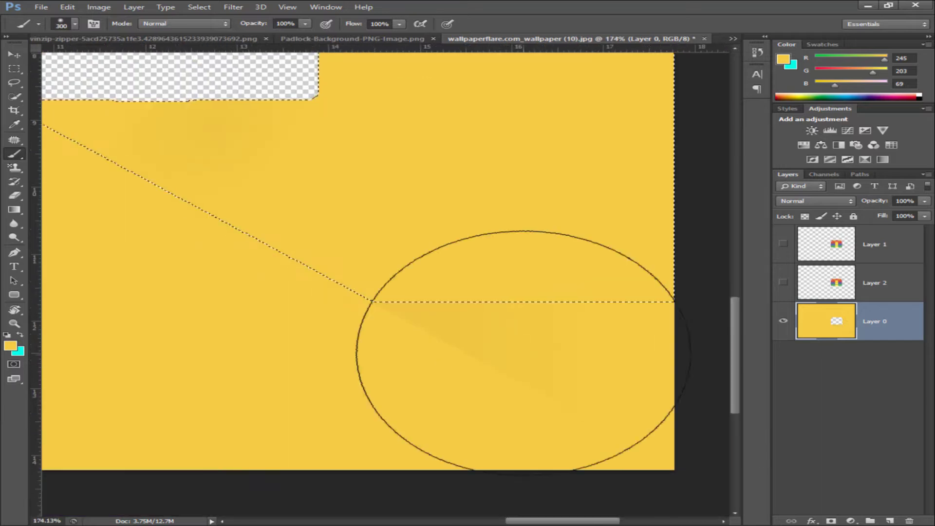
Step: Deselect the shadow area and brush yellow over the shadow remnants on Layer 0
left_click(14, 97)
right_click(353, 139)
left_click(403, 146)
left_click(15, 154)
left_click_drag(162, 162, 325, 223)
mouse_move(628, 391)
left_mouse_down()
mouse_move(532, 355)
mouse_move(293, 294)
left_mouse_up()
mouse_move(370, 356)
left_mouse_down()
mouse_move(297, 320)
mouse_move(405, 284)
mouse_move(289, 350)
left_mouse_up()
Step: Show the cut-out logo Layer 2 and merge it with the painted yellow background
scroll(406, 284, "up", 3)
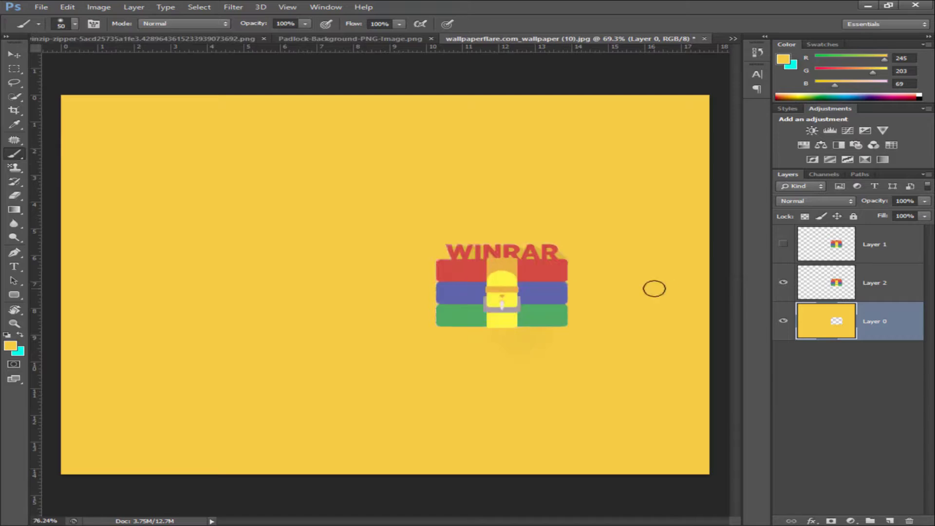
scroll(653, 286, "up", 3)
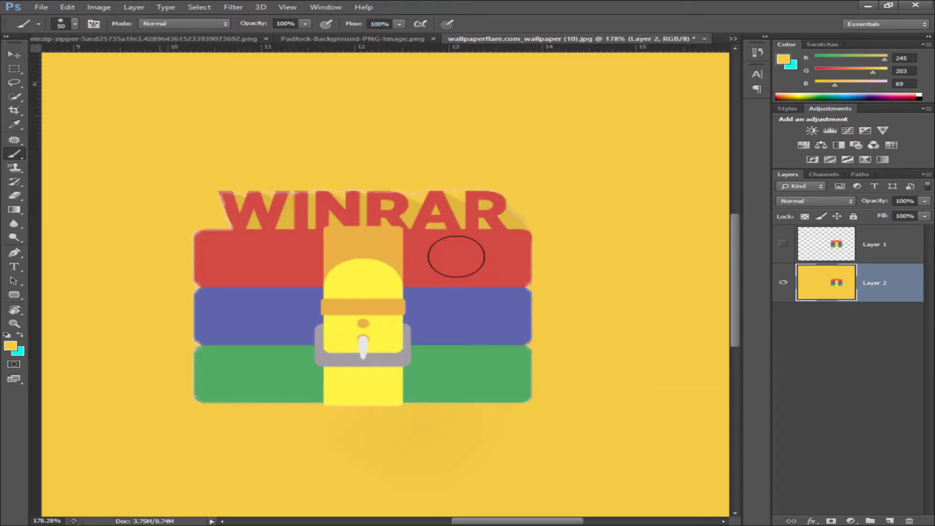
scroll(479, 265, "down", 4)
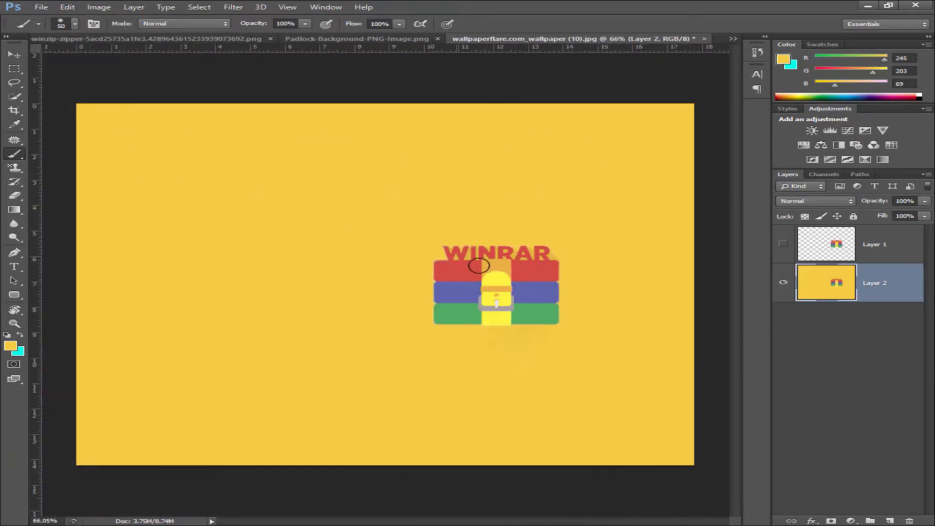
Step: Draw a rectangular marquee around the WinRAR logo and cut it onto its own layer
scroll(479, 265, "up", 2)
key("m")
scroll(429, 240, "up", 3)
left_click_drag(338, 233, 357, 224)
right_click(630, 90)
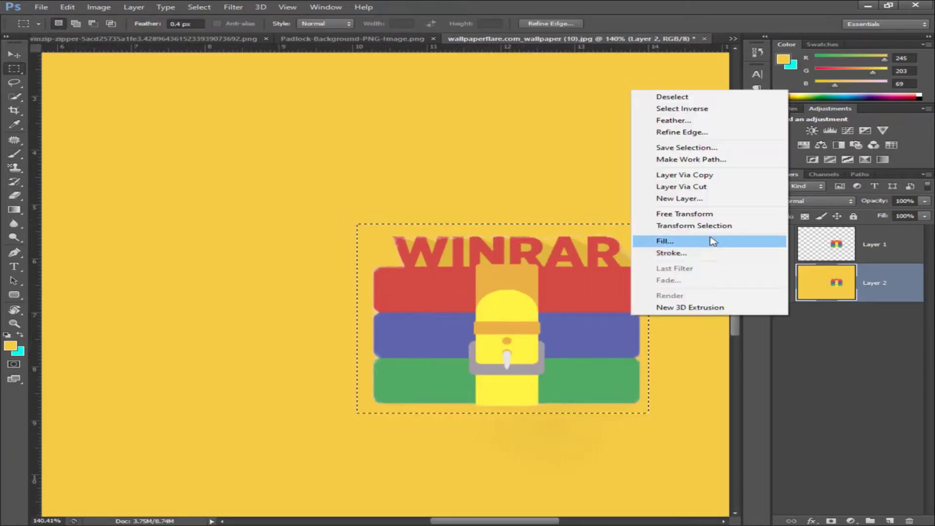
left_click(681, 186)
Step: Delete the hidden Layer 1 and move the cut-out logo to the centre of the yellow canvas
left_click_drag(874, 244, 909, 521)
left_click(14, 55)
left_click_drag(605, 338, 416, 327)
scroll(417, 327, "down", 5)
left_click(875, 282)
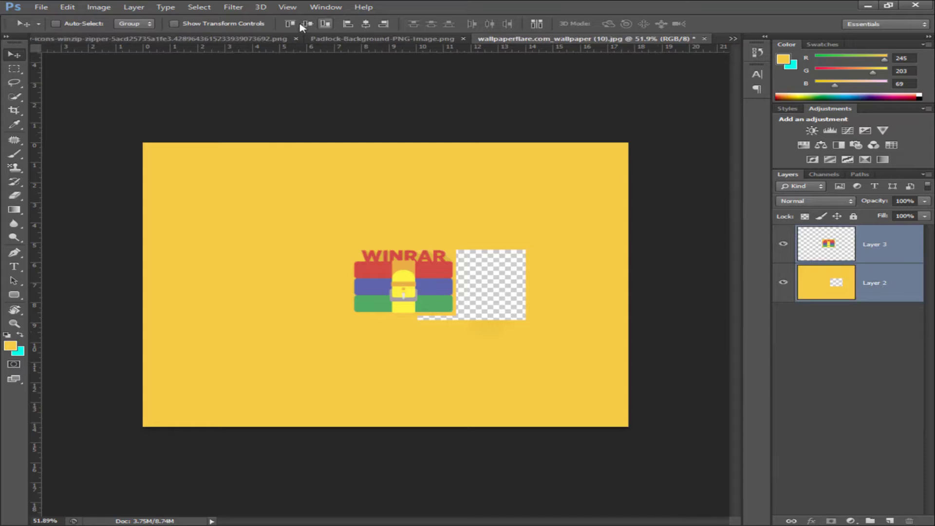
Step: Paint yellow over the transparent hole in Layer 2 with the Brush enlarged to 300 px
key("b")
scroll(538, 270, "up", 4)
left_click_drag(414, 217, 368, 325)
key("bracketright")
key("bracketright")
key("bracketright")
key("bracketright")
key("bracketright")
key("bracketright")
key("bracketright")
key("bracketright")
key("bracketright")
key("bracketright")
key("bracketright")
left_click_drag(472, 224, 415, 275)
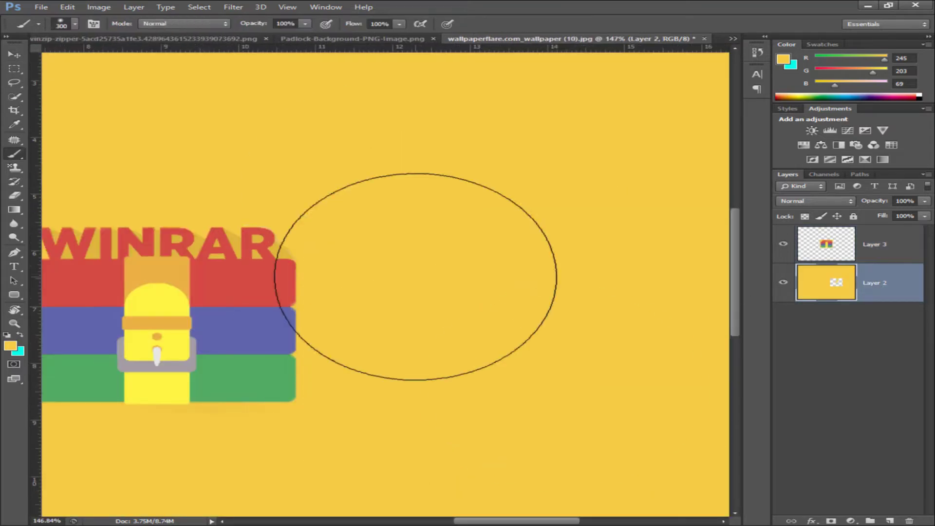
Step: Merge the logo layer with the yellow background layer and clear the selection
scroll(415, 275, "down", 5)
left_click(891, 255, "shift")
key("ctrl+e")
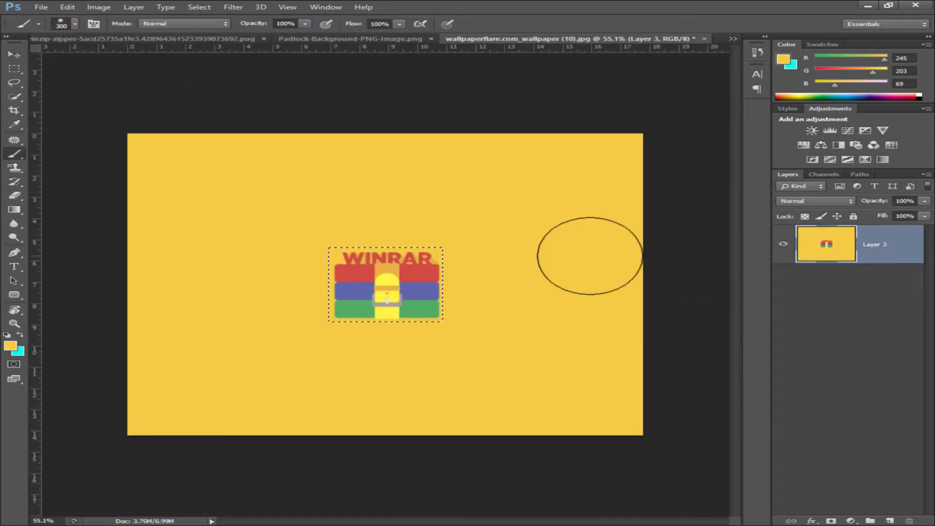
key("m")
left_click(394, 258)
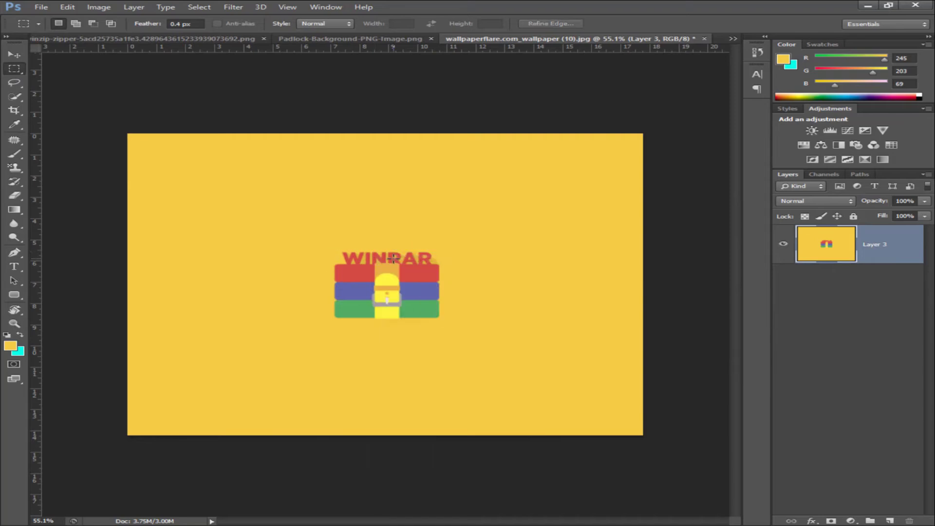
Step: Shift the merged wallpaper layer and create a new 1280 × 720 pixel RGB document with a white background
key("v")
left_click_drag(452, 267, 411, 292)
left_click(41, 6)
left_click(55, 19)
left_click(432, 185)
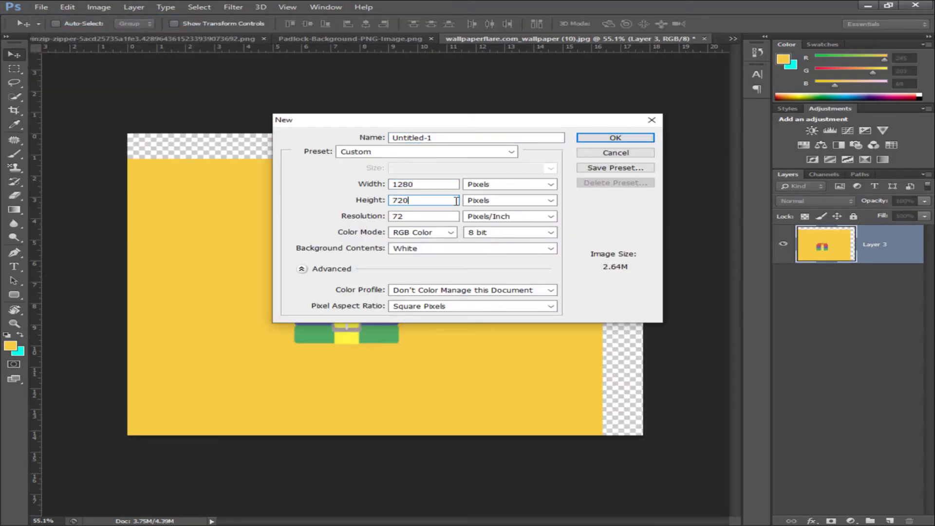
left_click(615, 137)
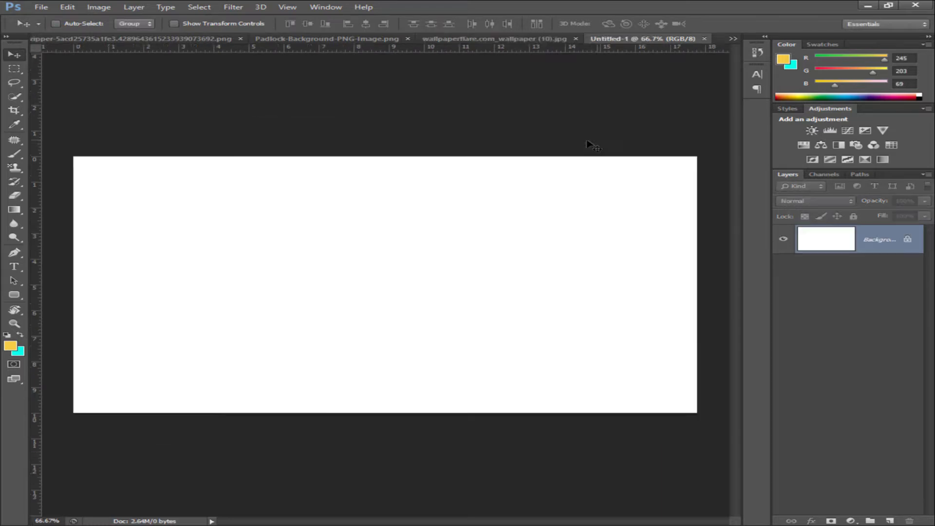
Step: Try to drag the merged wallpaper layer into the new document through the document tabs
left_click(526, 39)
left_click_drag(338, 178, 709, 42)
left_click(732, 38)
left_click(482, 89)
left_click(511, 38)
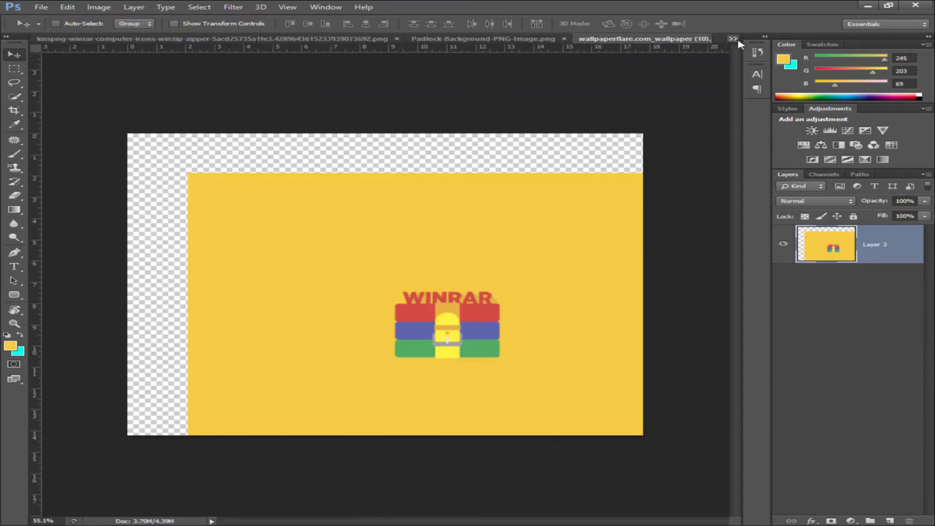
Step: Float the Untitled-1 document in its own window and move it down to uncover the wallpaper
left_click(733, 39)
left_click(599, 88)
left_click_drag(628, 38, 106, 118)
left_click(510, 420)
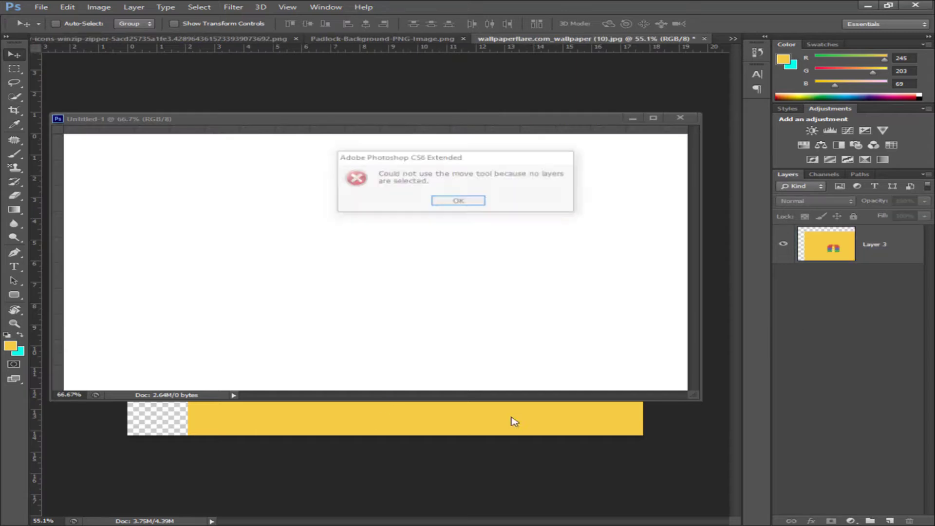
left_click(460, 201)
left_click_drag(459, 119, 444, 395)
Step: Select the wallpaper's Layer 3 and copy it into the floating Untitled-1 document
left_click(454, 249)
left_click(478, 205)
left_click(874, 244)
left_click_drag(449, 273, 375, 463)
Step: Dock Untitled-1 back among the open documents and close the wallpaperflare image without saving
left_click_drag(385, 394, 424, 40)
left_click(511, 39)
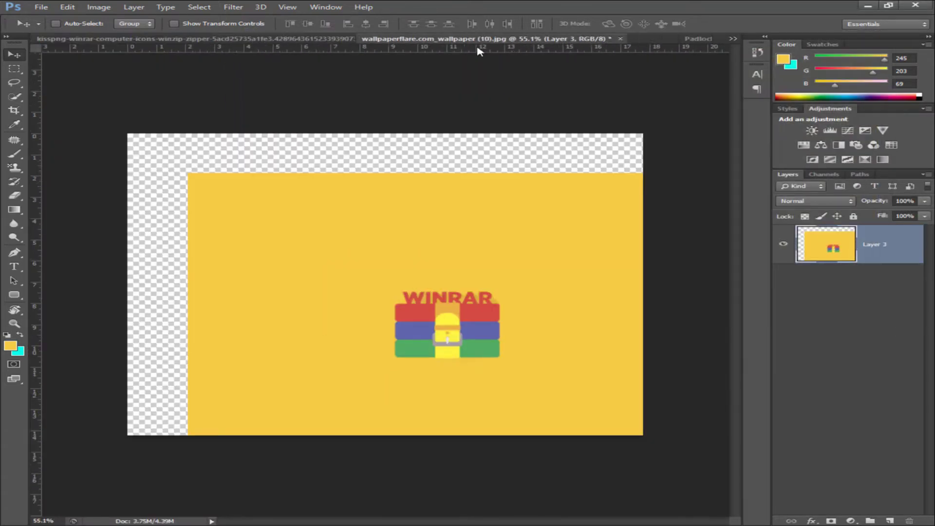
left_click(670, 39)
left_click(469, 201)
Step: Align the wallpaper layer with the canvas and squash it to the canvas height using Free Transform
left_click_drag(509, 261, 509, 308)
key("ctrl+t")
scroll(326, 292, "down", 5)
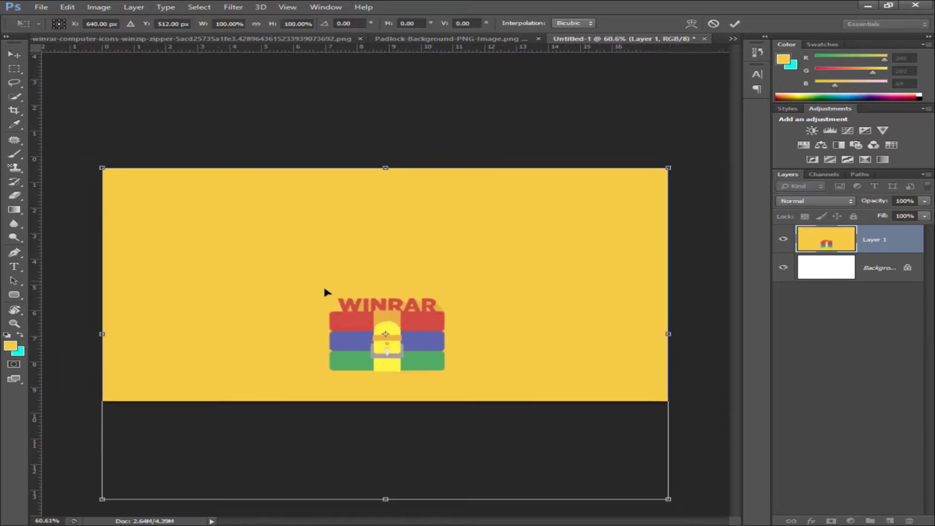
left_click_drag(387, 424, 389, 356)
key("Return")
scroll(498, 329, "up", 4)
scroll(472, 327, "down", 2)
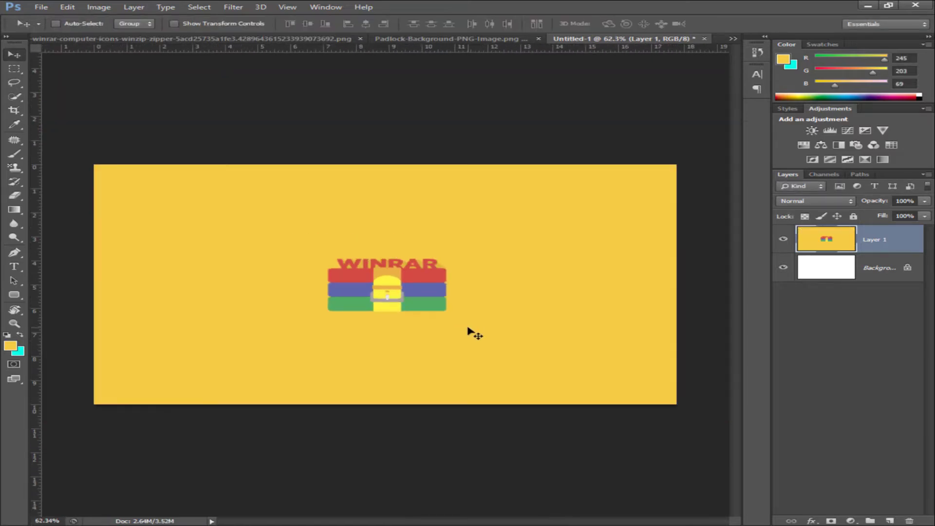
Step: Convert the locked white Background of Untitled-1 into an editable layer
scroll(482, 329, "up", 8)
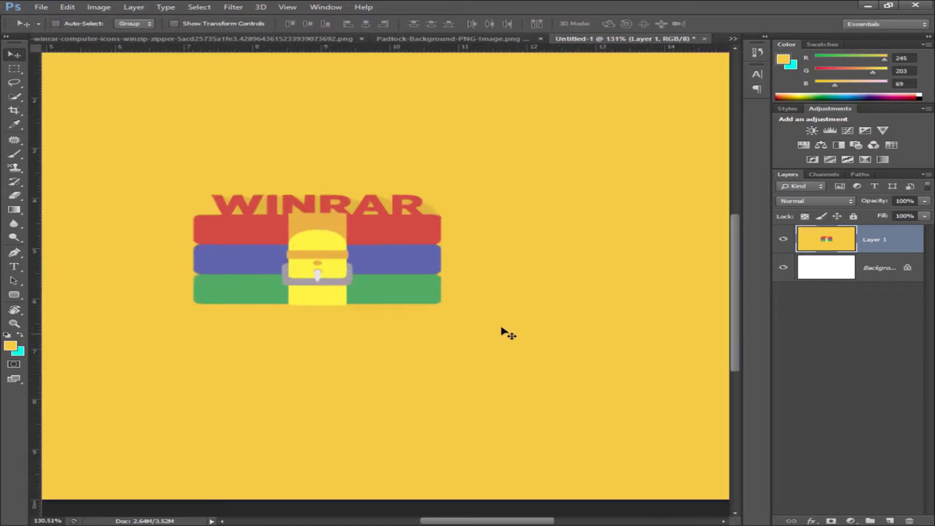
left_click_drag(276, 218, 434, 234)
double_click(907, 271)
key("Return")
left_click(877, 239)
key("m")
scroll(200, 240, "up", 3)
scroll(205, 244, "right", 3)
left_click_drag(76, 208, 617, 267)
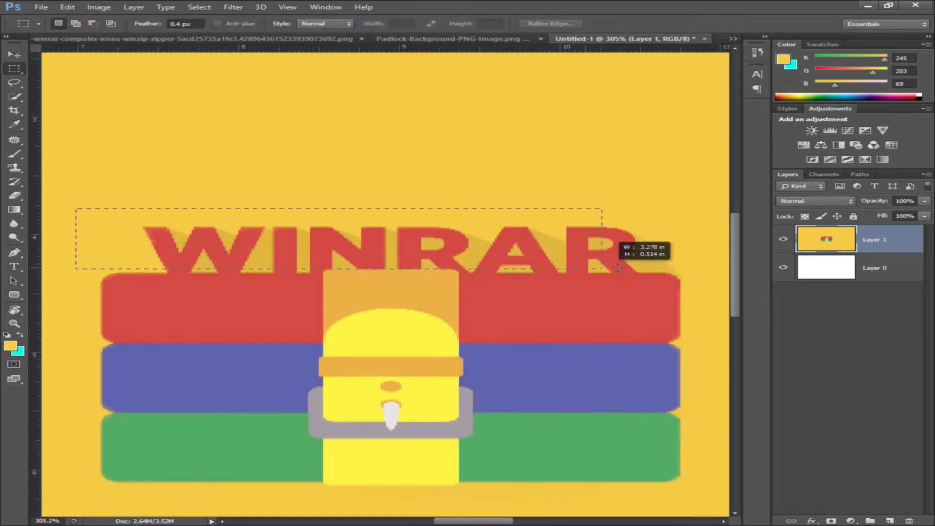
scroll(378, 386, "down", 3)
right_click(340, 93)
left_click(370, 102)
scroll(496, 210, "down", 5)
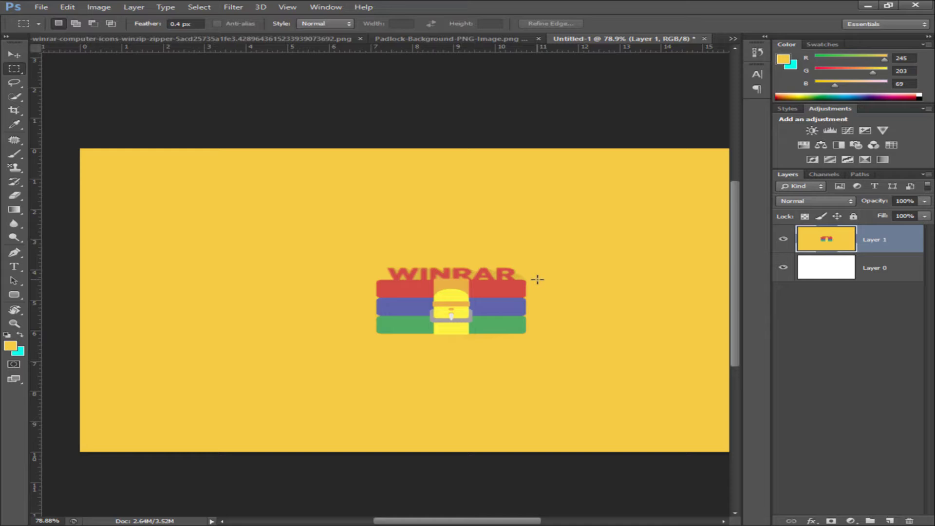
scroll(526, 292, "down", 2)
scroll(463, 268, "up", 4)
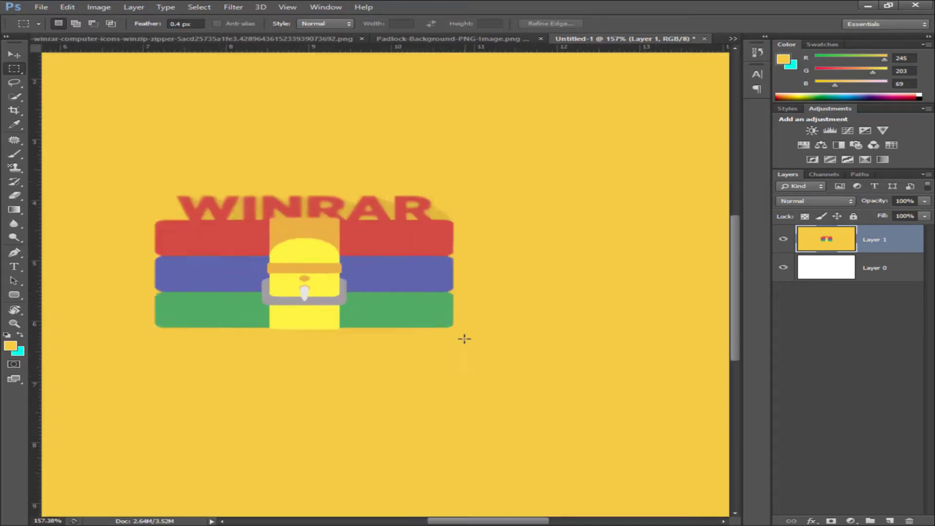
scroll(463, 336, "down", 5)
left_click(484, 40)
left_click(623, 39)
scroll(423, 256, "up", 5)
Step: Marquee-select the WinRAR logo area on Layer 1 and soften it with the Blur tool
left_click_drag(490, 250, 445, 298)
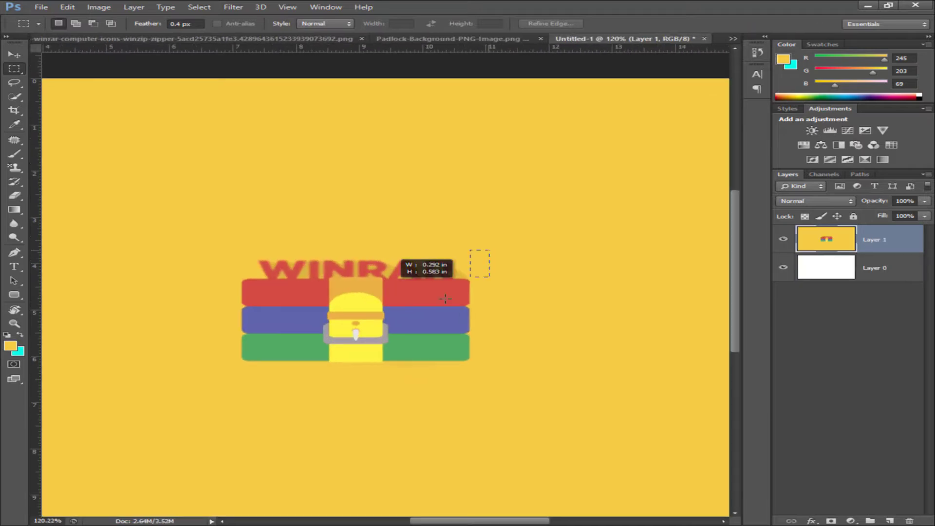
key("r")
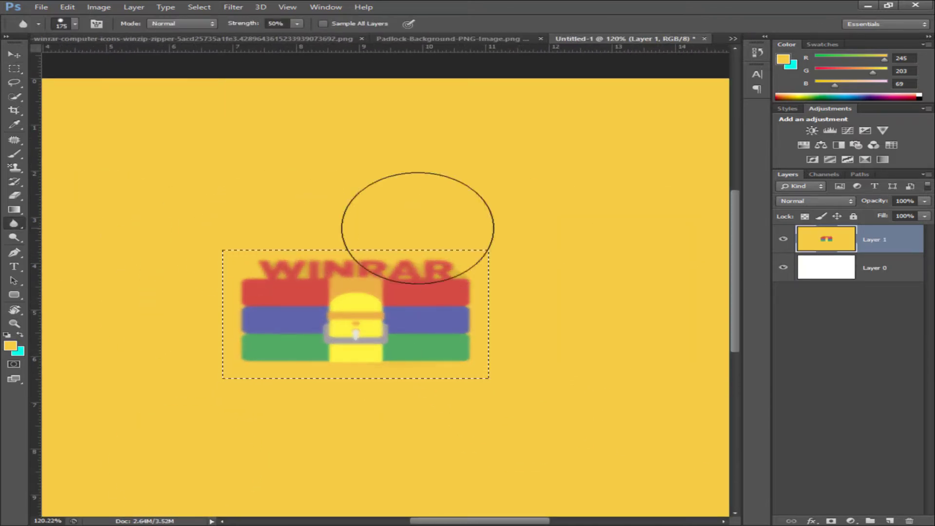
scroll(389, 248, "down", 2)
Step: Cut the selected WinRAR logo onto its own layer and shrink it slightly with Free Transform
key("m")
right_click(453, 291)
left_click(487, 388)
key("ctrl+t")
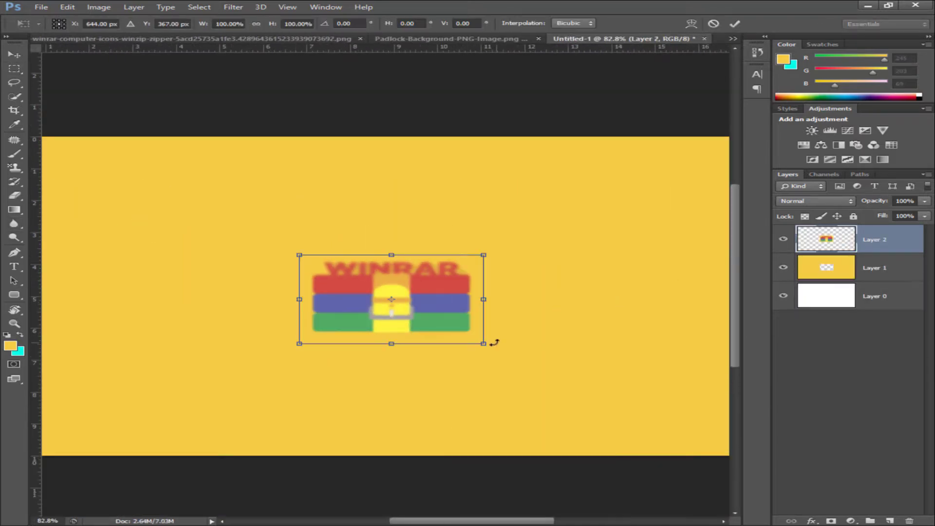
left_click_drag(483, 300, 466, 300)
left_click_drag(467, 344, 461, 341)
key("Return")
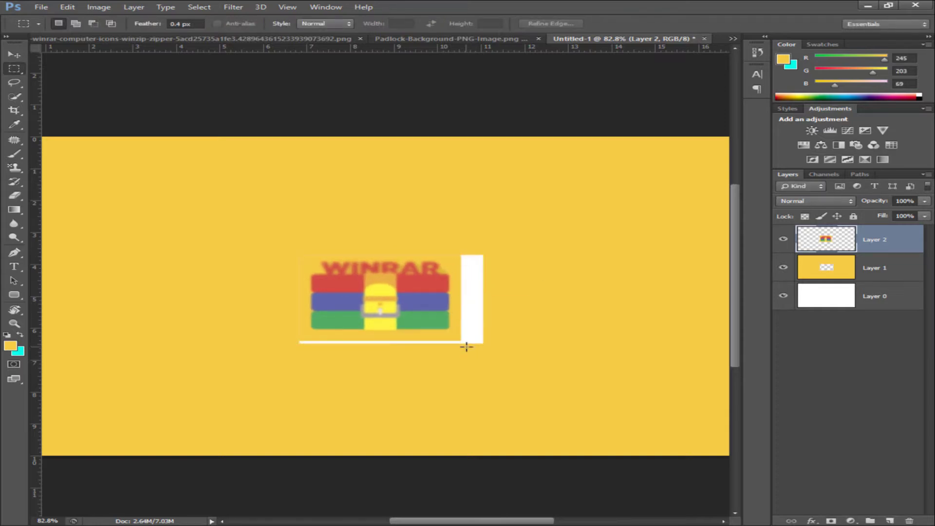
Step: Align the logo layer with the centre of the canvas
left_click(881, 310, "ctrl")
key("v")
left_click(362, 25)
left_click(488, 244, "ctrl")
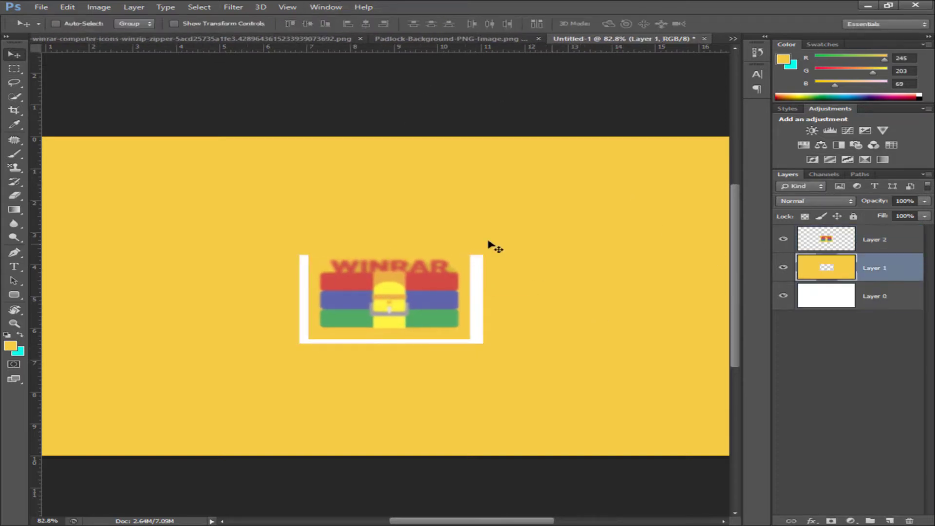
Step: Paint over the white gaps around the logo on Layer 1 in yellow and merge Layer 1 with Layer 2
key("b")
left_click_drag(341, 297, 730, 247)
left_click(896, 246, "ctrl")
key("ctrl+e")
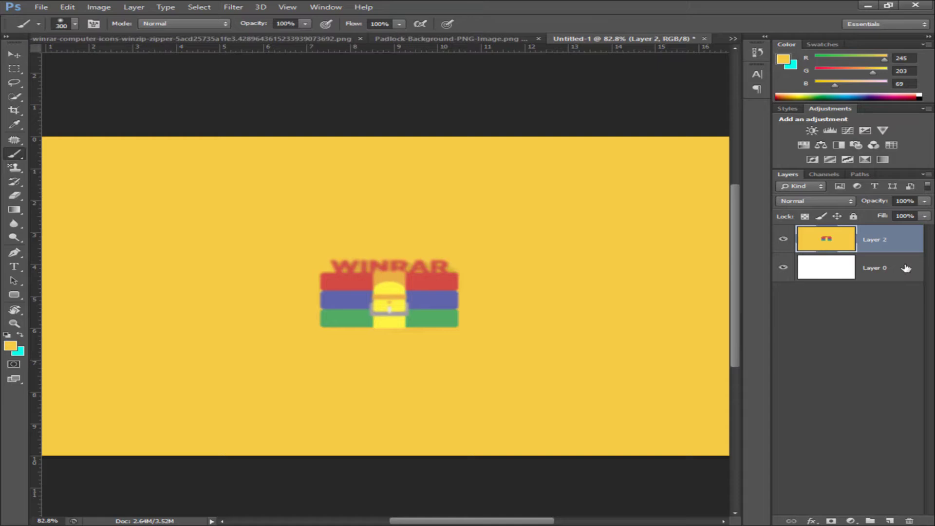
Step: Merge the white Layer 0 with Layer 2 and clear the selection
scroll(381, 271, "down", 1)
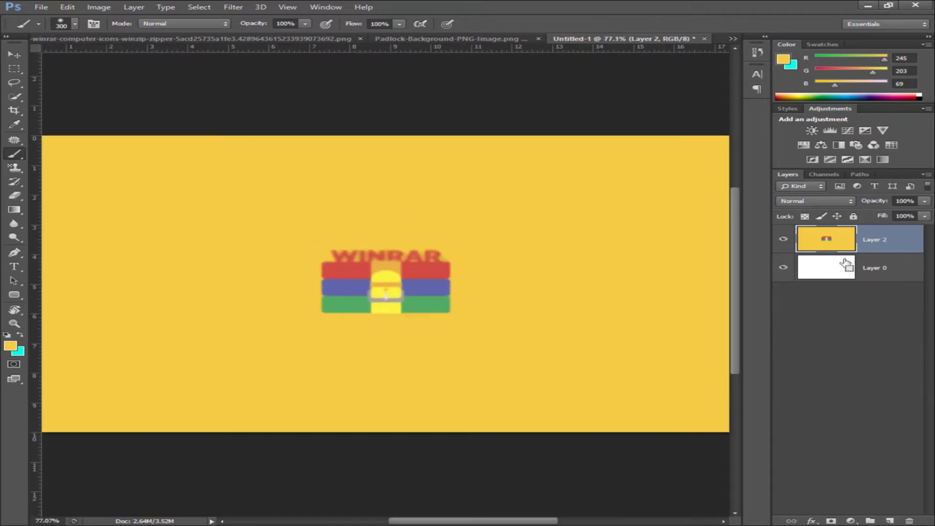
left_click(844, 263, "ctrl")
left_click(886, 273, "ctrl")
key("ctrl+e")
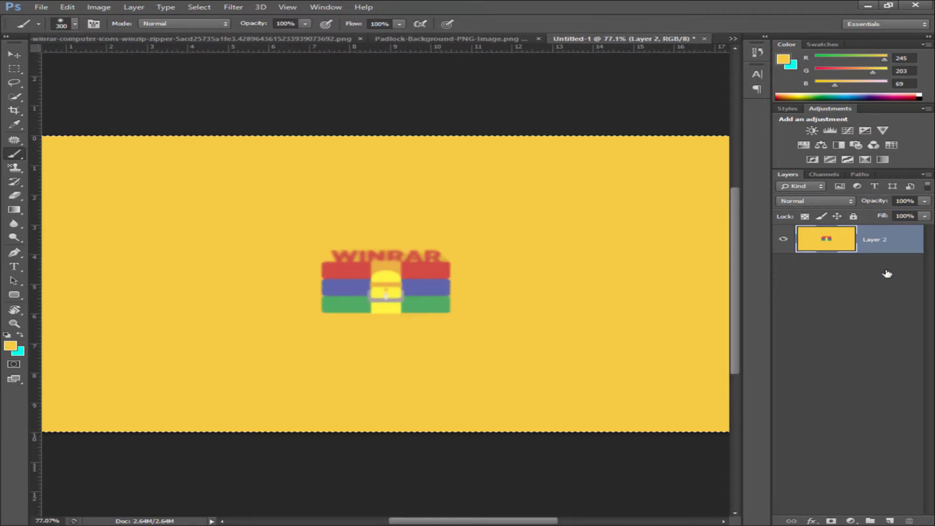
left_click(14, 69)
right_click(201, 252)
left_click(228, 263)
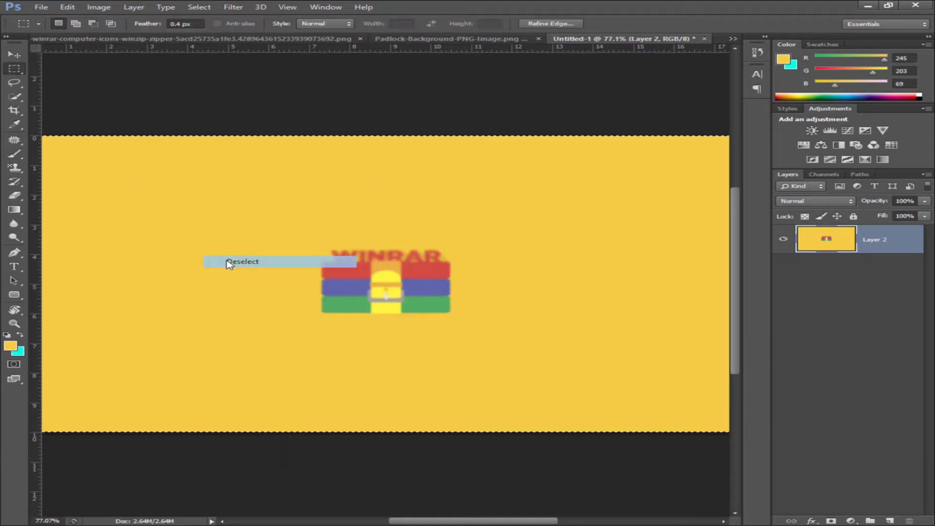
Step: Copy the padlock from its image into Untitled-1, reposition it and hide Layer 2
left_click(460, 39)
left_click(14, 54)
left_click_drag(281, 295, 229, 319)
left_click_drag(248, 325, 455, 302)
scroll(494, 303, "up", 10)
left_click(782, 267)
left_click_drag(561, 305, 502, 300)
Step: Select the left half of the padlock body with the Magic Wand and paint it amber (255, 194, 0)
left_click(14, 97)
left_click(284, 290)
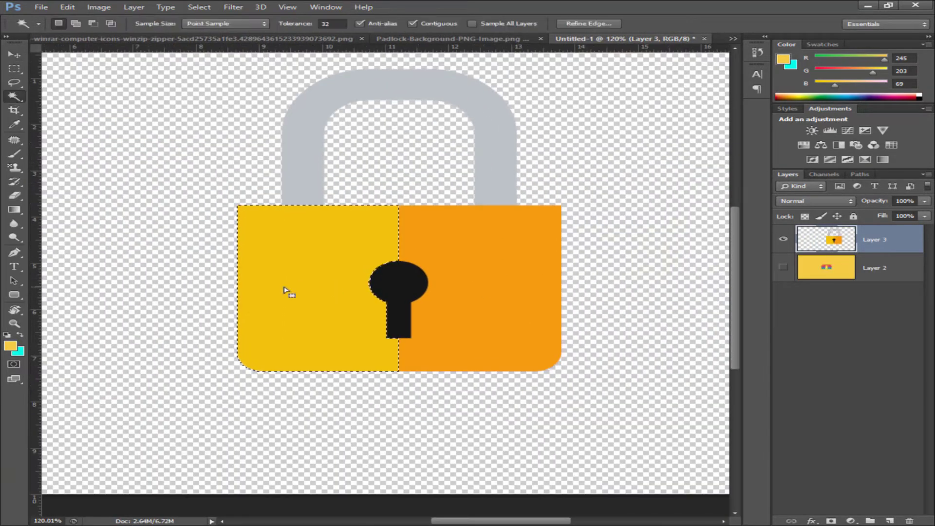
left_click(10, 347)
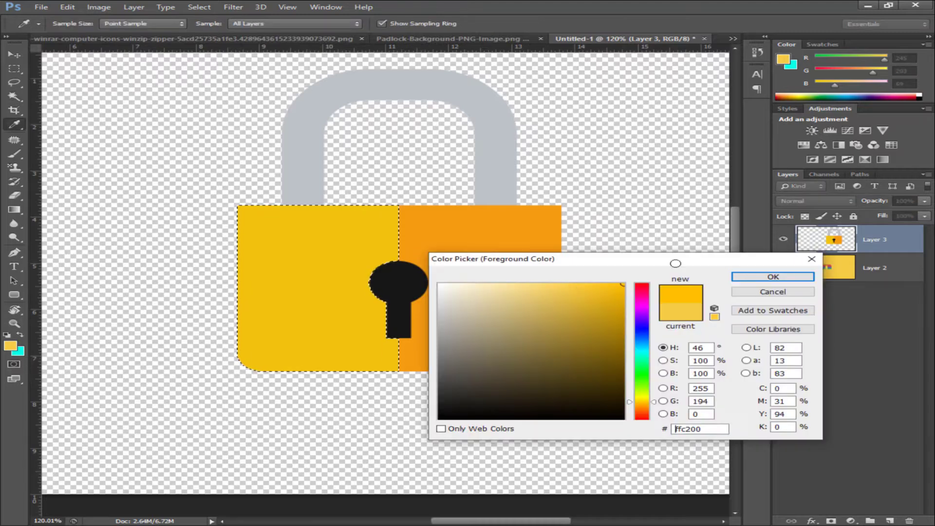
left_click(753, 276)
left_click(15, 153)
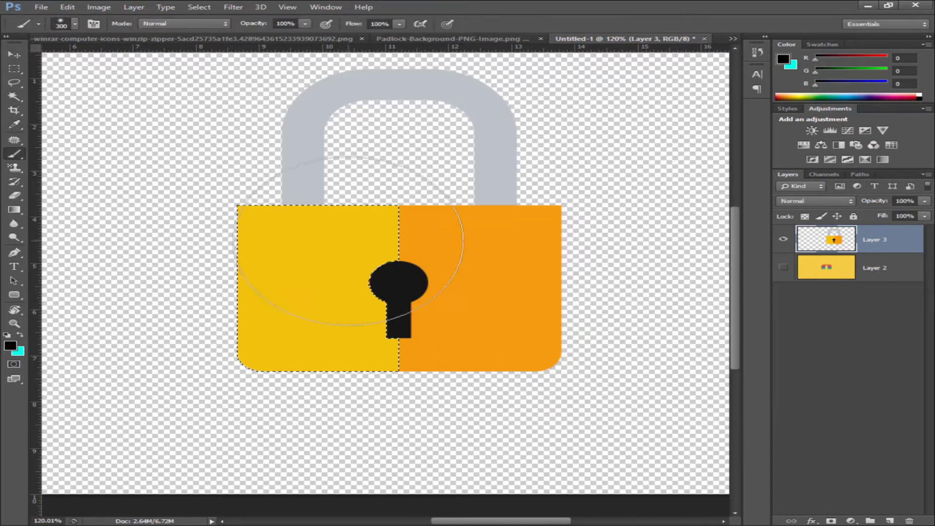
left_click_drag(351, 237, 234, 271)
key("ctrl+z")
left_click(11, 345)
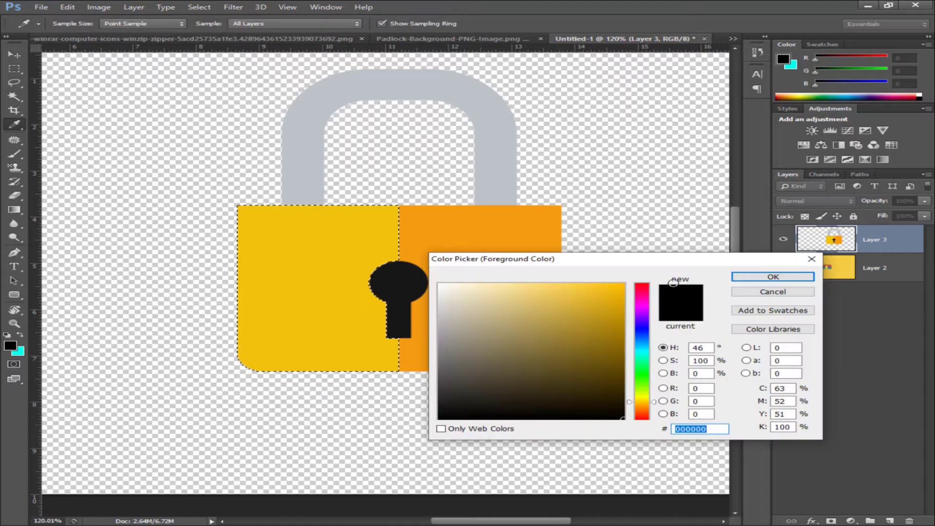
left_click(623, 282)
left_click(772, 276)
left_click_drag(434, 309, 292, 278)
Step: Select the orange right half of the padlock body and paint it bright yellow
left_click(14, 97)
left_click(410, 231)
left_click(14, 341)
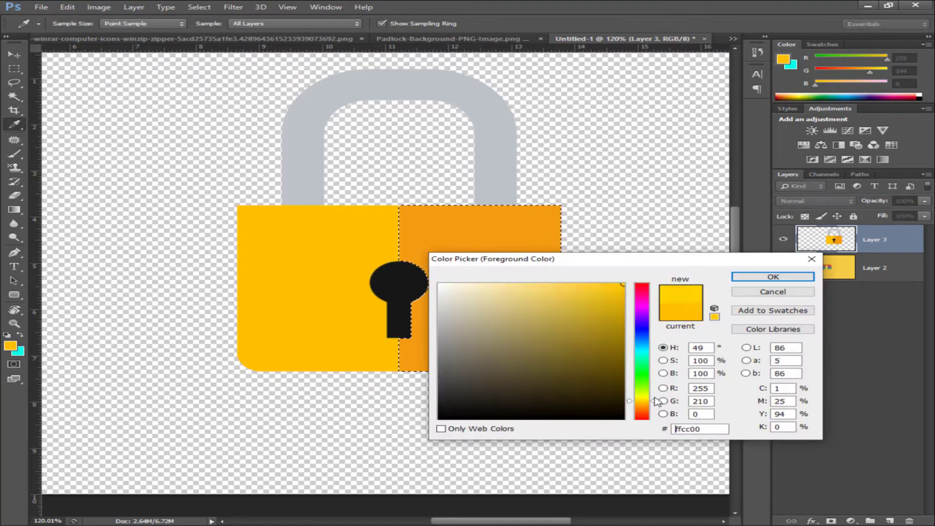
left_click(642, 396)
left_click(772, 277)
key("b")
left_click_drag(494, 307, 427, 361)
Step: Repaint the left half of the padlock body cyan (#05ffea) within a Magic Wand selection and deselect it
left_click(11, 347)
left_click(19, 352)
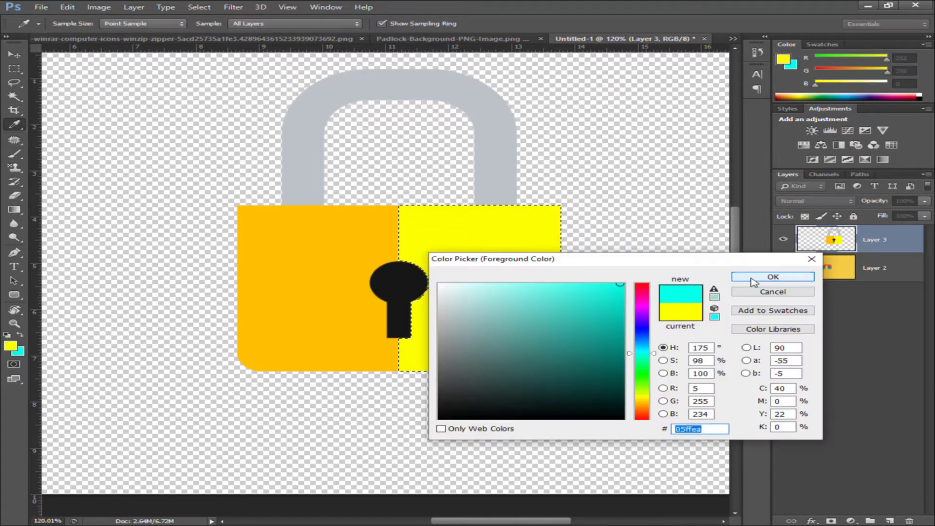
left_click(755, 277)
left_click(370, 326)
key("ctrl+z")
left_click(14, 96)
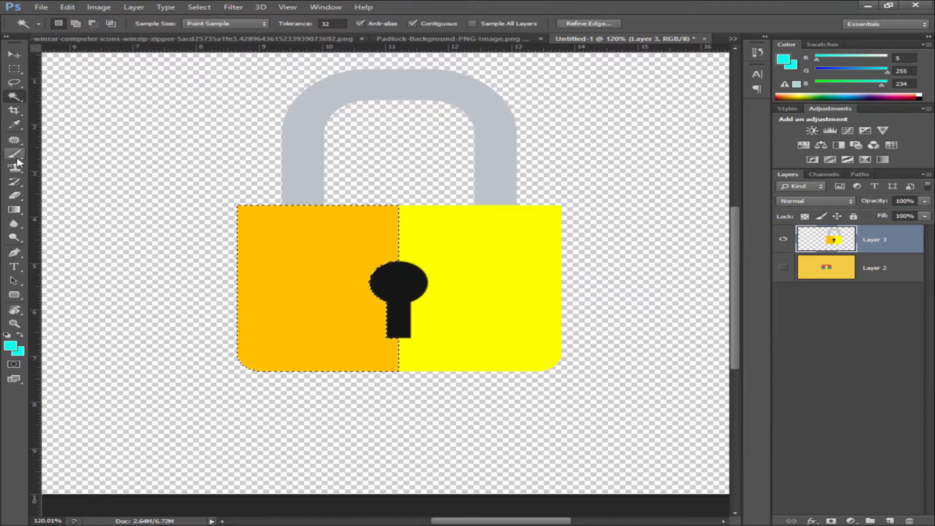
left_click(16, 155)
left_click_drag(302, 277, 552, 233)
left_click(12, 100)
right_click(269, 242)
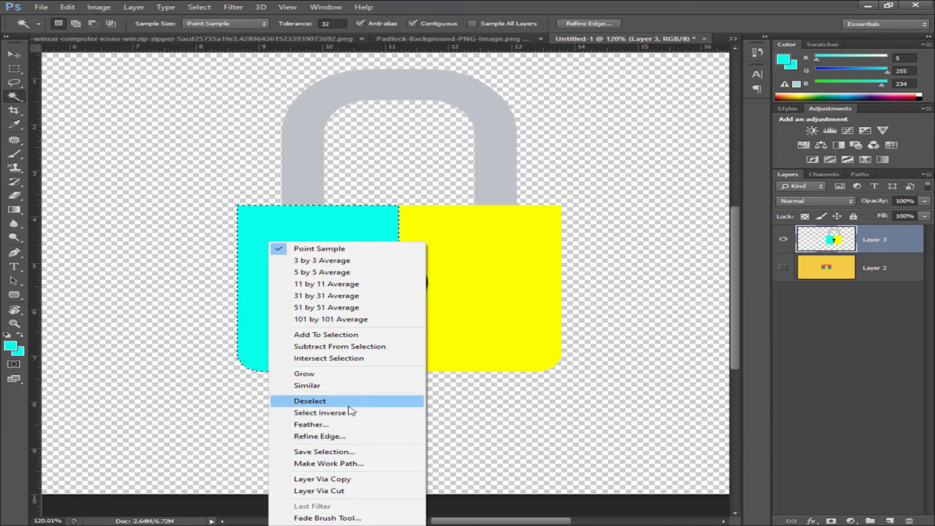
left_click(310, 400)
Step: Add a black Stroke layer style to the padlock, then scale it down and move it to the canvas's left side
double_click(845, 253)
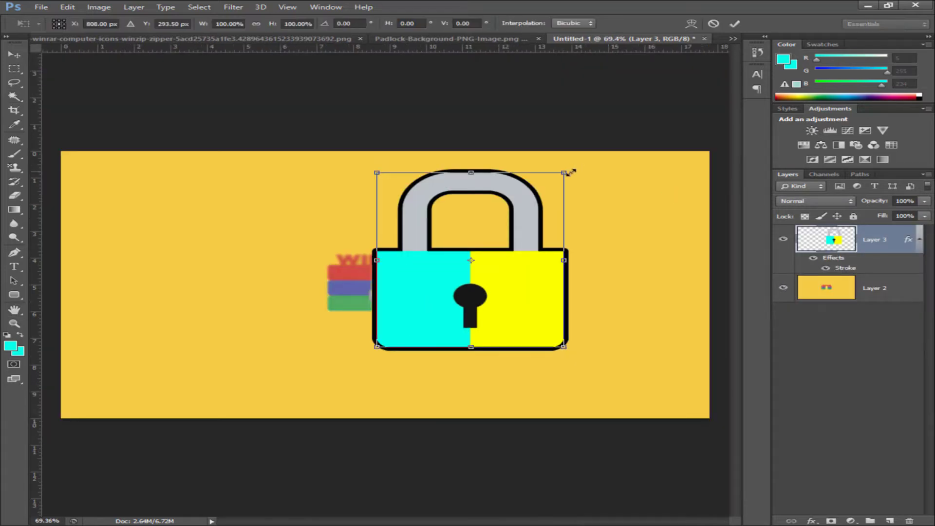
left_click_drag(571, 172, 468, 266)
left_click_drag(423, 309, 165, 320)
left_click_drag(198, 271, 271, 244)
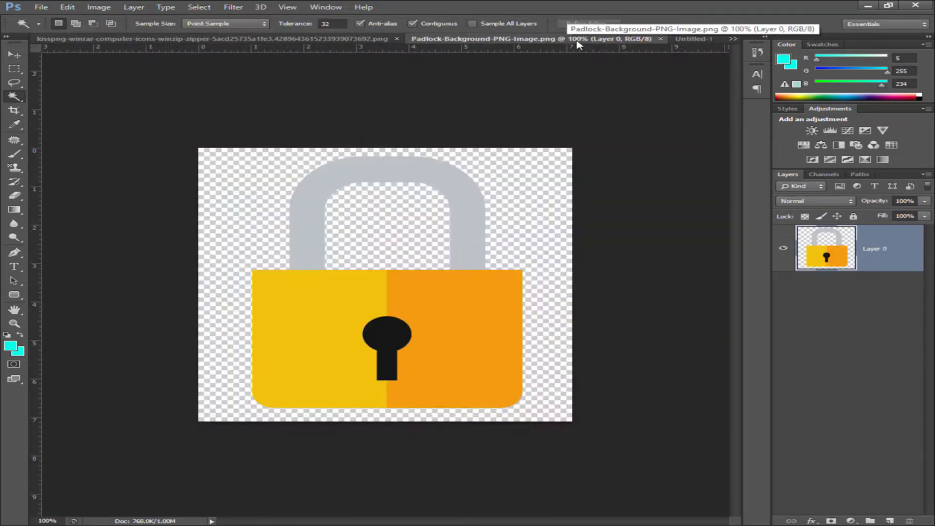
Step: Close the padlock image and copy the WinRAR book-stack icon from its image into Untitled-1
left_click(660, 39)
left_click(485, 38)
left_click(14, 55)
left_click_drag(331, 287, 279, 229)
Step: Scale the WinRAR book-stack icon to 27.04% and place it over the padlock at the canvas's left side
key("ctrl+t")
scroll(279, 229, "down", 4)
left_click_drag(69, 126, 366, 317)
left_click_drag(460, 370, 298, 273)
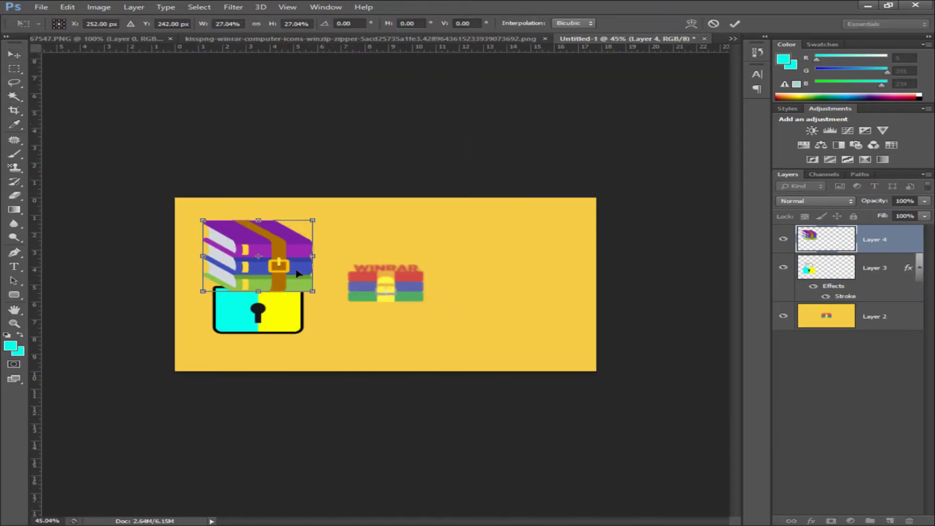
key("Return")
Step: Bring the padlock layer above the book stack and arrange them so the padlock overlaps the stack's lower right
left_click_drag(874, 268, 874, 230)
scroll(344, 286, "up", 6)
left_click_drag(210, 325, 277, 325)
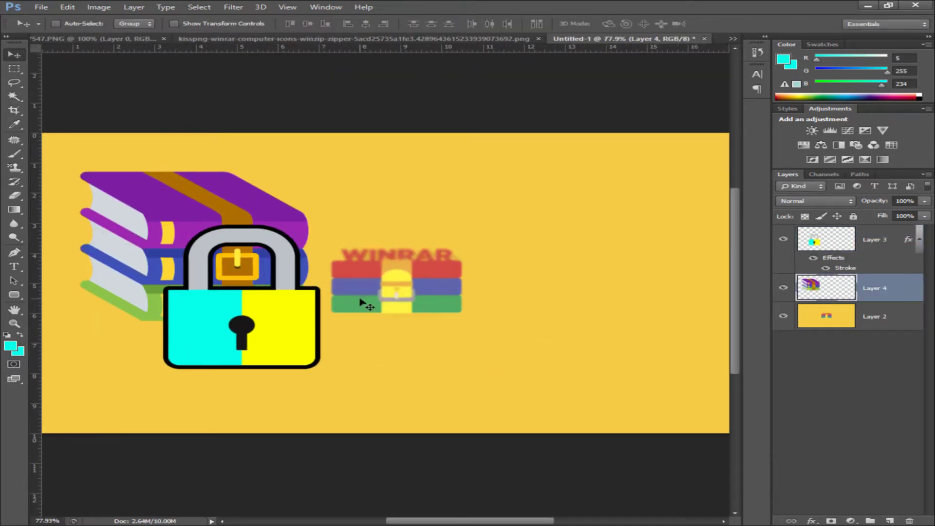
Step: Widen and slightly flatten the book stack with Free Transform, then nudge the padlock up over it
key("shift+t")
scroll(39, 155, "down", 2)
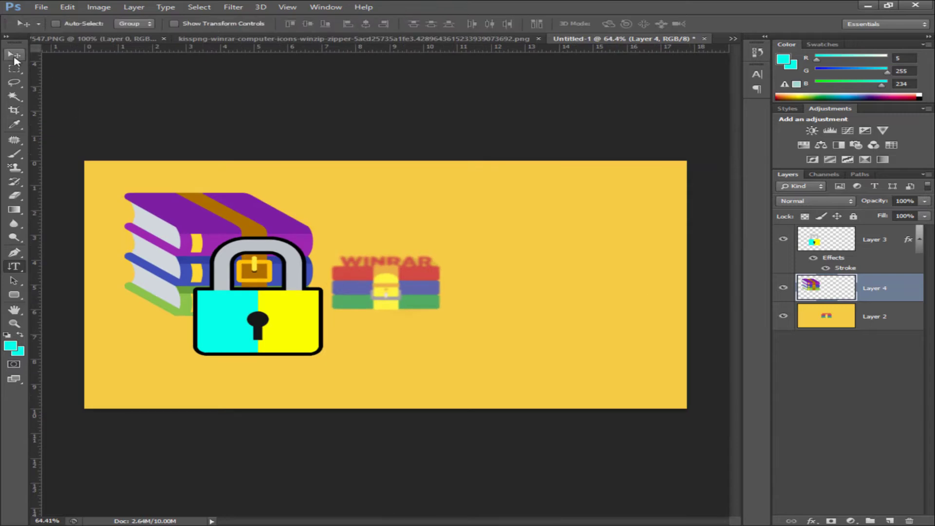
key("ctrl+t")
left_click_drag(124, 193, 86, 197)
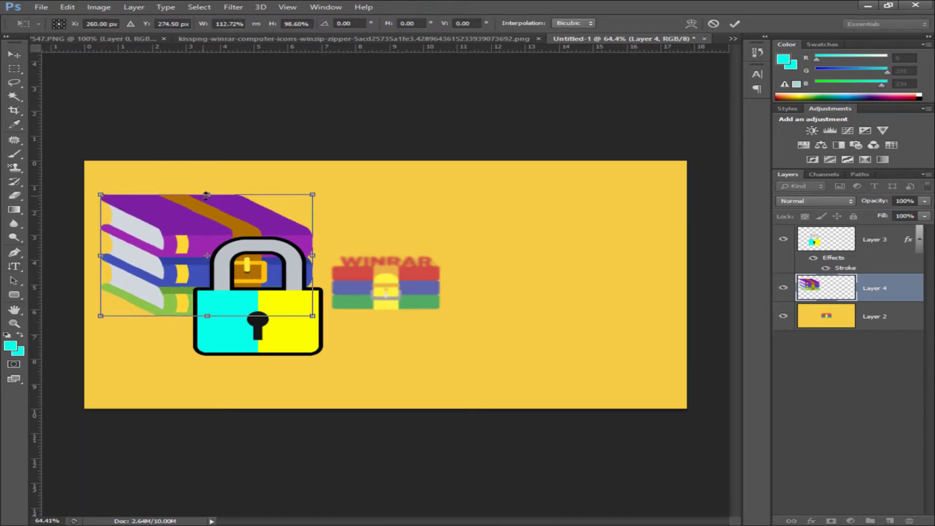
left_click_drag(206, 195, 207, 206)
left_click_drag(312, 206, 331, 206)
left_click_drag(217, 206, 217, 197)
mouse_move(278, 315)
left_mouse_down()
mouse_move(291, 310)
mouse_move(275, 309)
left_mouse_up()
Step: Add a black outside Stroke layer style to the book-stack layer
left_click(811, 521)
left_click(852, 426)
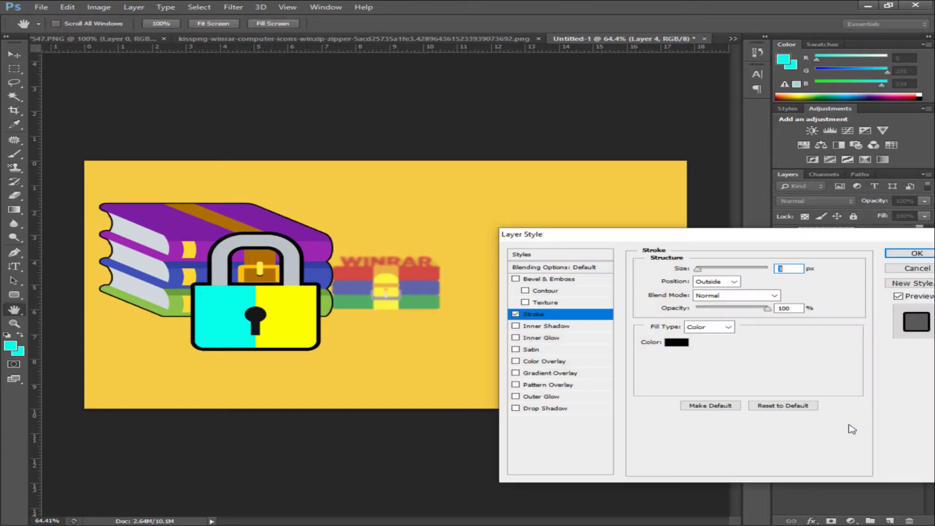
key("Return")
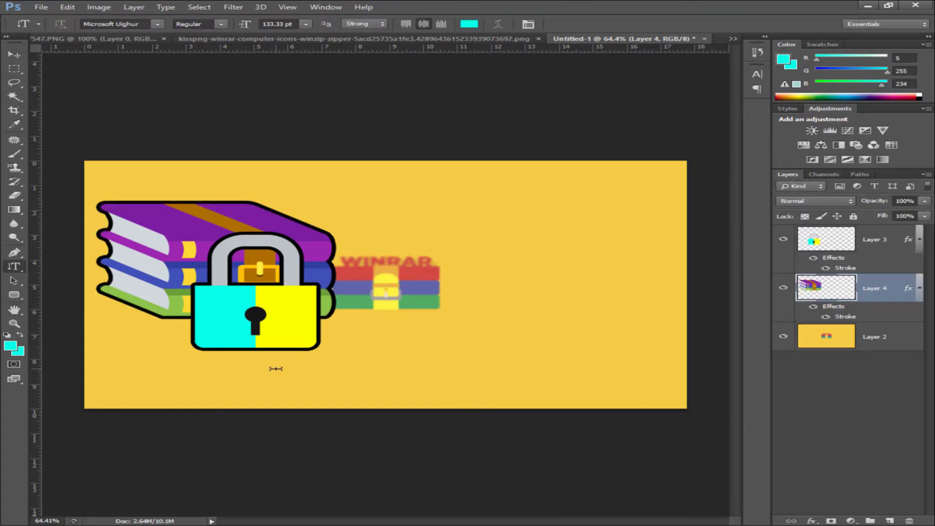
left_click(275, 368)
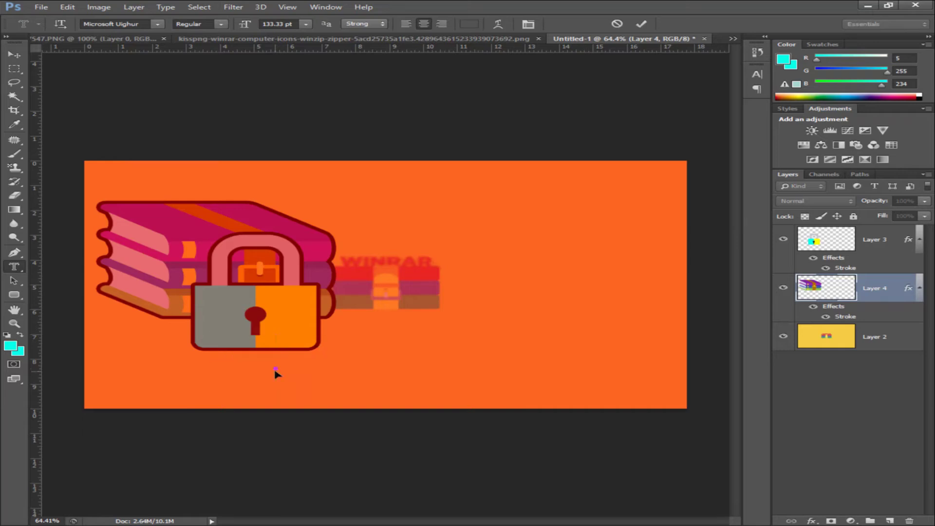
right_click(14, 266)
left_click(73, 265)
left_click(239, 354)
type("hghg")
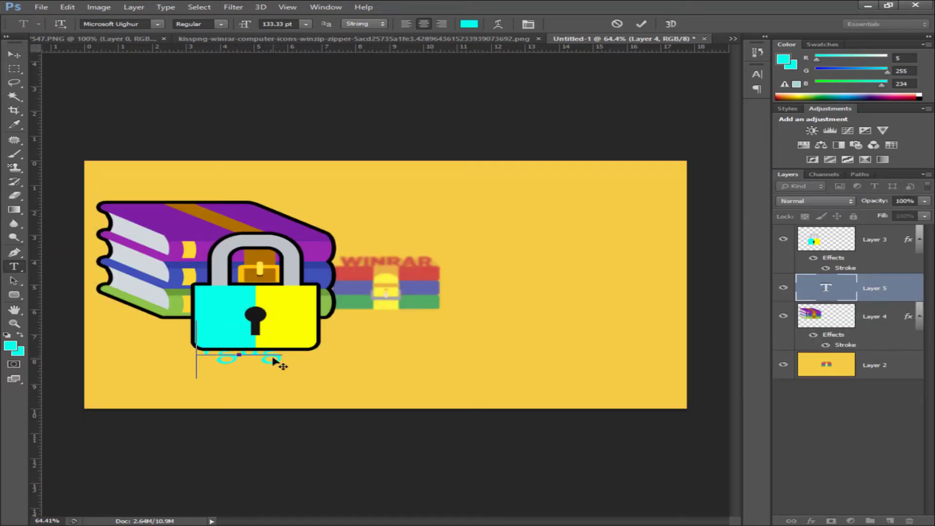
Step: Add the horizontal title "فك قفل الوينرار" in 133.33 pt Microsoft Uighur and place it beside the book stack
left_click(600, 243)
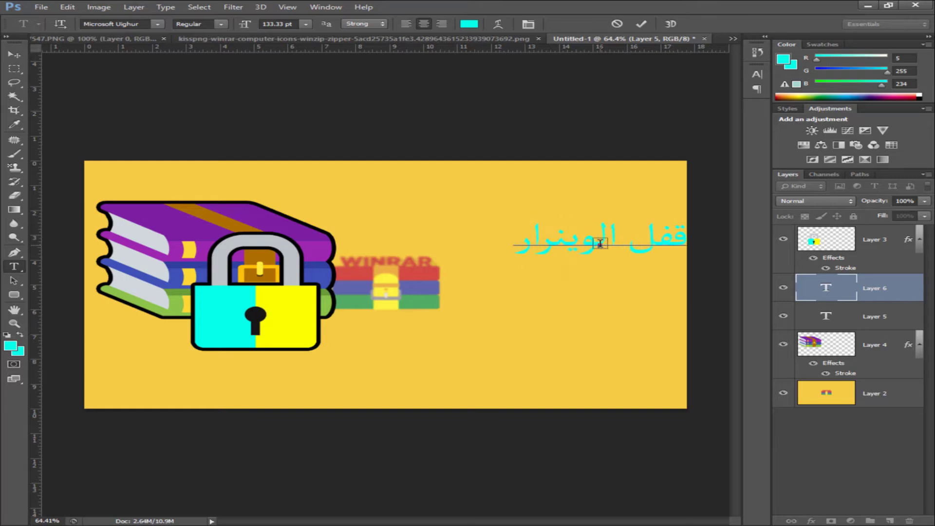
left_click(14, 55)
left_click_drag(558, 239, 422, 235)
type("فك")
key("ctrl+a")
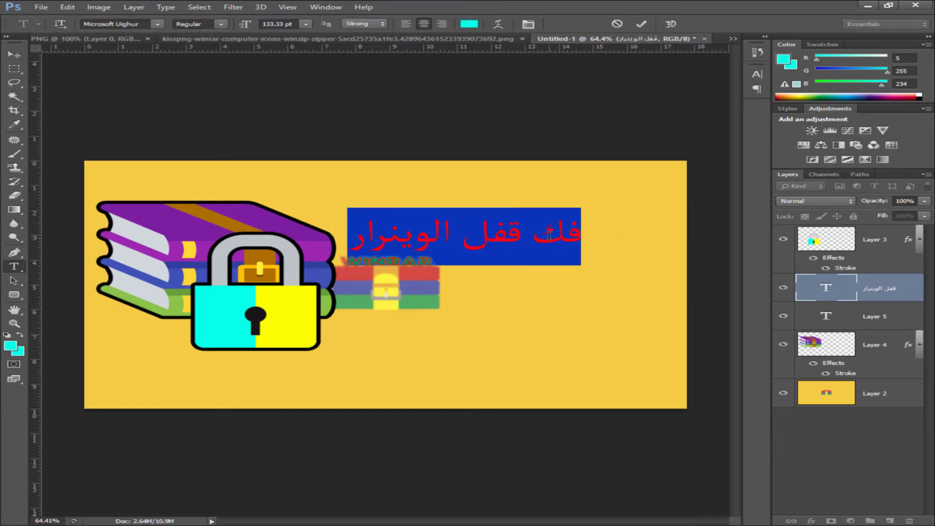
Step: Give the Arabic title a 9 px black outside Stroke layer style
left_click(811, 520)
left_click(824, 416)
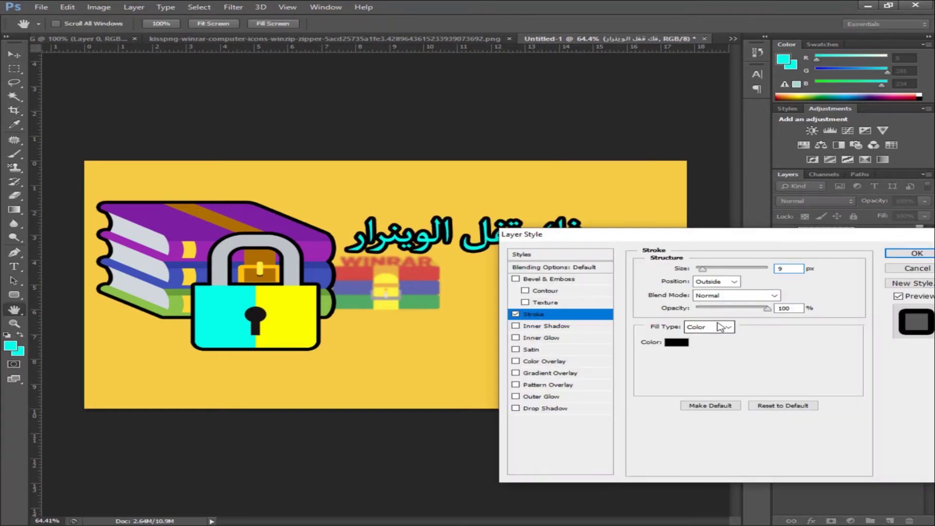
key("Return")
Step: Recolour the Arabic title white and move it beneath the padlock
double_click(825, 288)
left_click(10, 345)
left_click(437, 284)
left_click(772, 278)
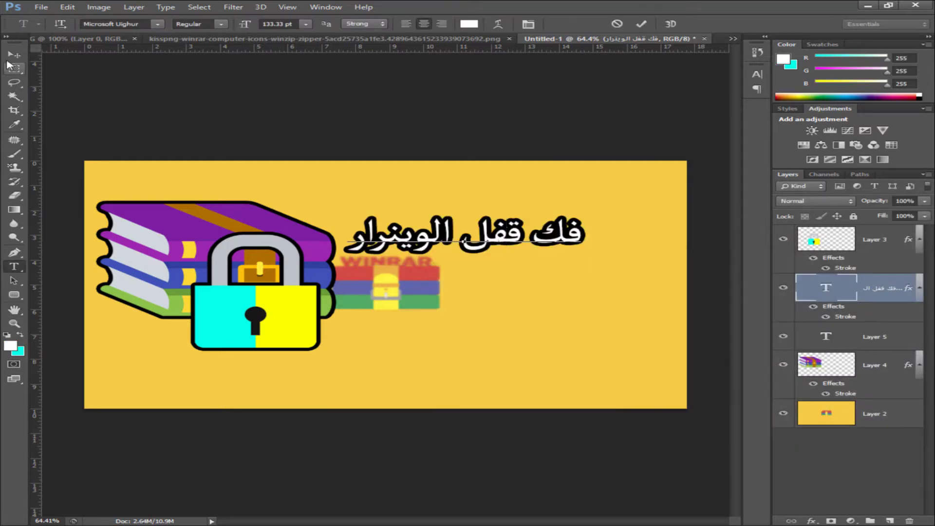
left_click(14, 54)
left_click_drag(533, 227, 296, 371)
Step: Merge the book-stack and padlock layers and centre the merged artwork above the Arabic title
left_click(870, 372)
left_click(874, 239, "ctrl")
key("ctrl+e")
left_click_drag(256, 296, 273, 294)
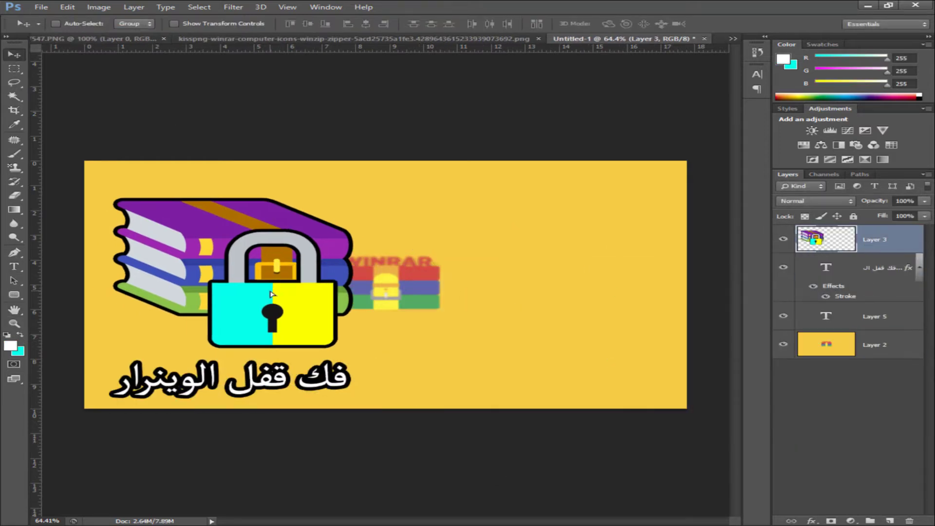
Step: Enlarge the merged book-stack and padlock artwork and reposition it above the Arabic title
key("ctrl+t")
left_click_drag(354, 348, 380, 352)
left_click_drag(273, 322, 267, 318)
key("Return")
Step: Enlarge the Arabic title and move the book-stack and padlock artwork higher on the canvas
left_click(857, 267)
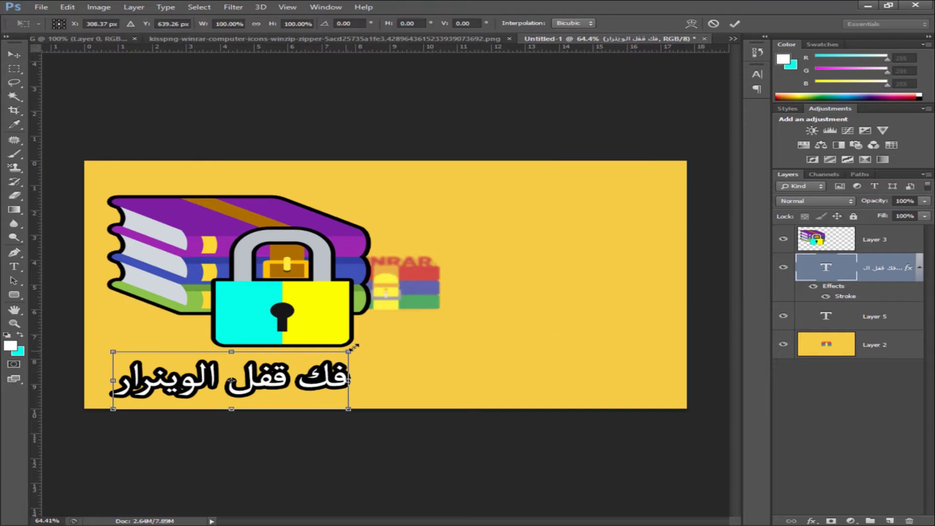
left_click_drag(354, 347, 401, 336)
left_click_drag(287, 368, 280, 357)
key("Return")
left_click_drag(292, 288, 284, 270, "ctrl")
Step: Shift the Arabic title closer to the padlock, enlarge it slightly, and stack its layer above Layer 3
left_click(371, 340, "ctrl")
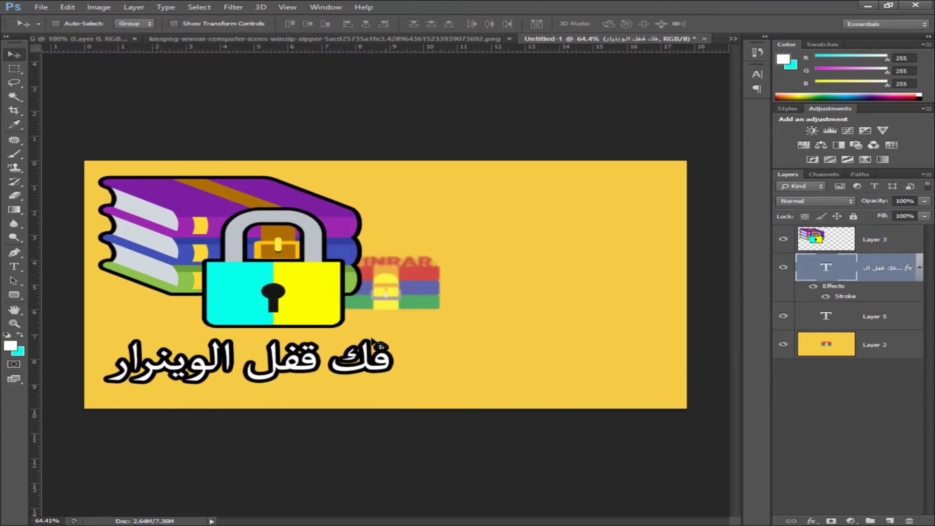
left_click_drag(371, 339, 361, 333)
key("ctrl+t")
left_click_drag(383, 388, 401, 389)
key("Return")
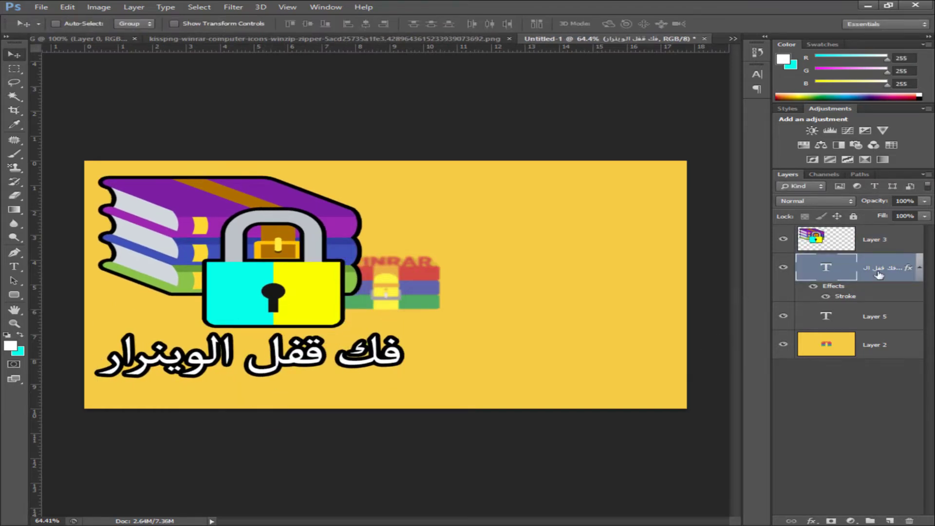
left_click_drag(877, 272, 875, 232)
left_click_drag(216, 360, 312, 358)
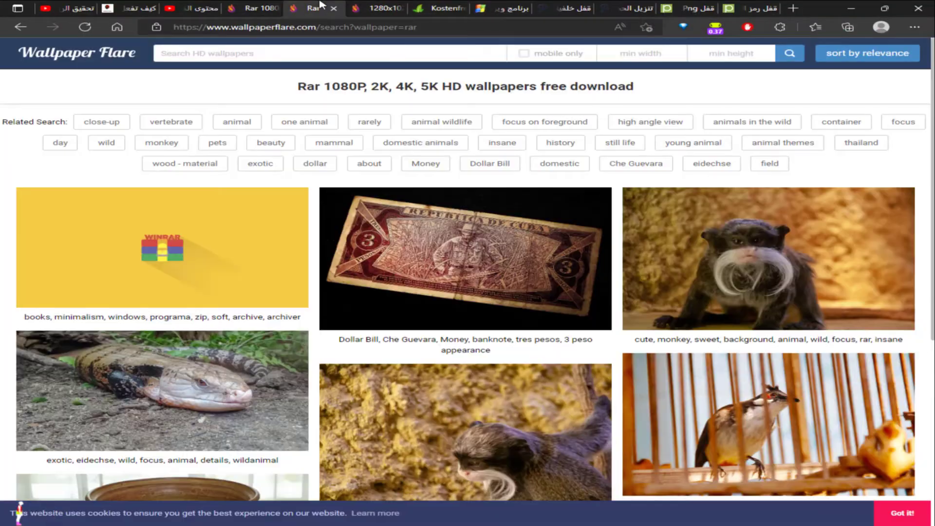
Step: Switch to the browser, search Wallpaper Flare for "key" and look through the wallpapers for a usable key
left_click(343, 48)
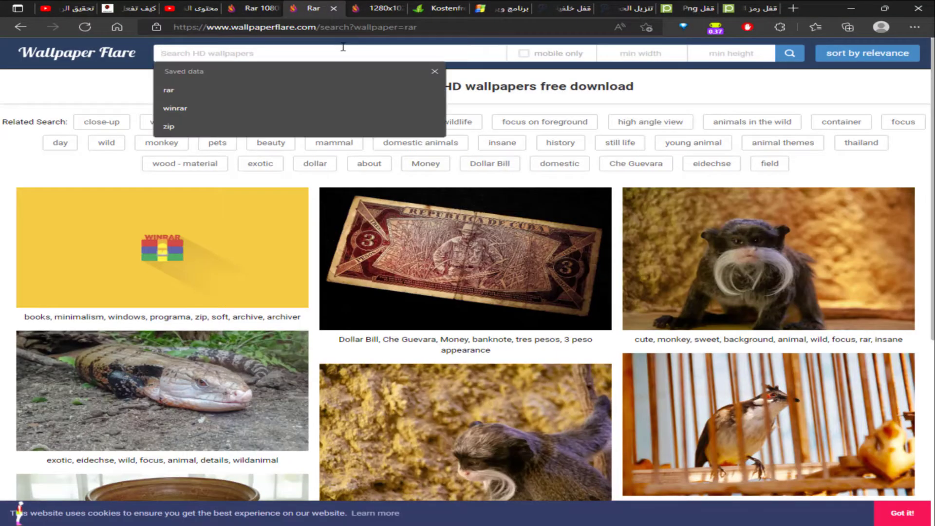
type("تنغ")
key("Return")
left_click(343, 49)
type("key")
key("Return")
scroll(344, 175, "down", 7)
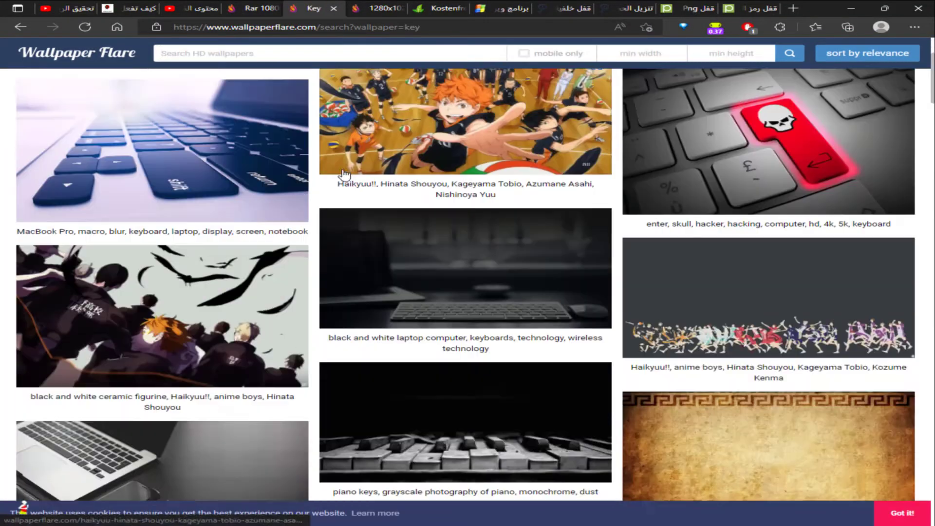
scroll(345, 174, "down", 20)
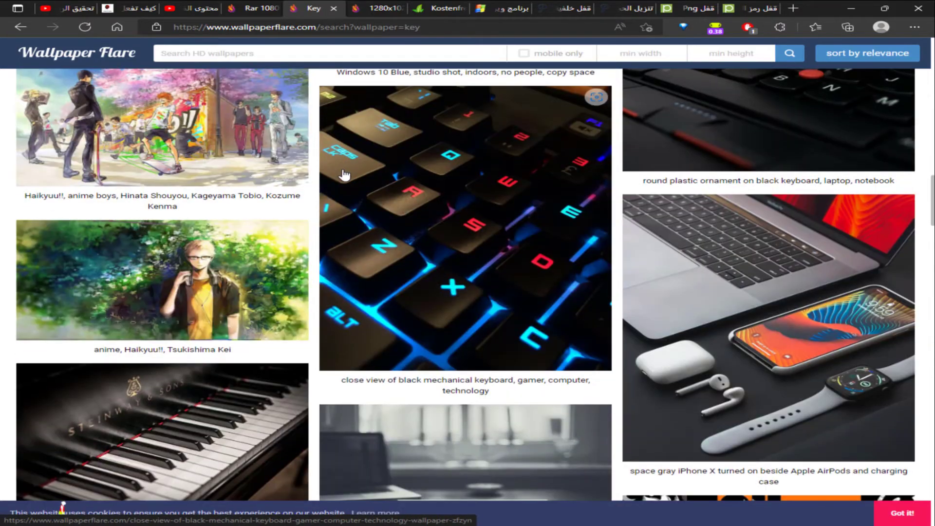
scroll(344, 174, "down", 15)
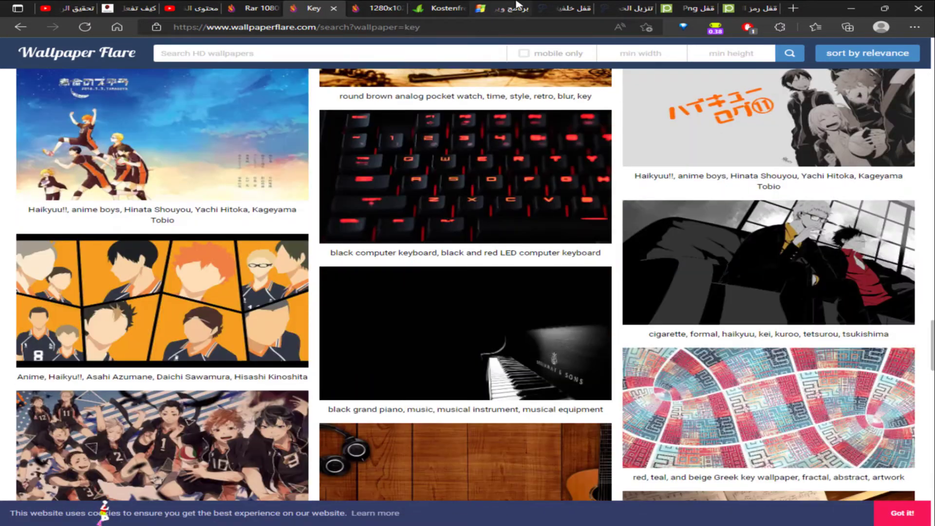
Step: Close the leftover padlock image tabs and the other unneeded image-site tabs, including the key wallpaper search
left_click(697, 9)
left_click(705, 9)
left_click(768, 8)
left_click(767, 9)
scroll(641, 276, "down", 15)
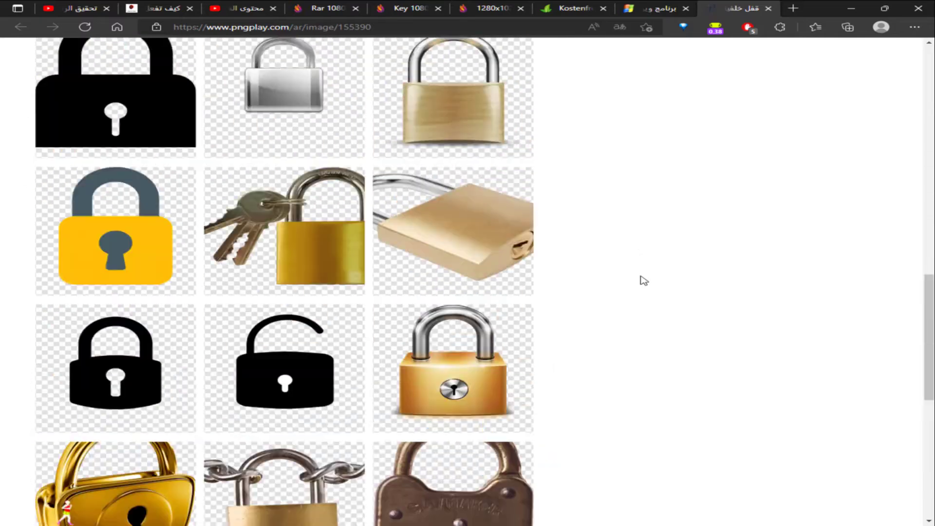
scroll(641, 276, "up", 15)
left_click(768, 9)
left_click(768, 9)
left_click(768, 9)
left_click(768, 9)
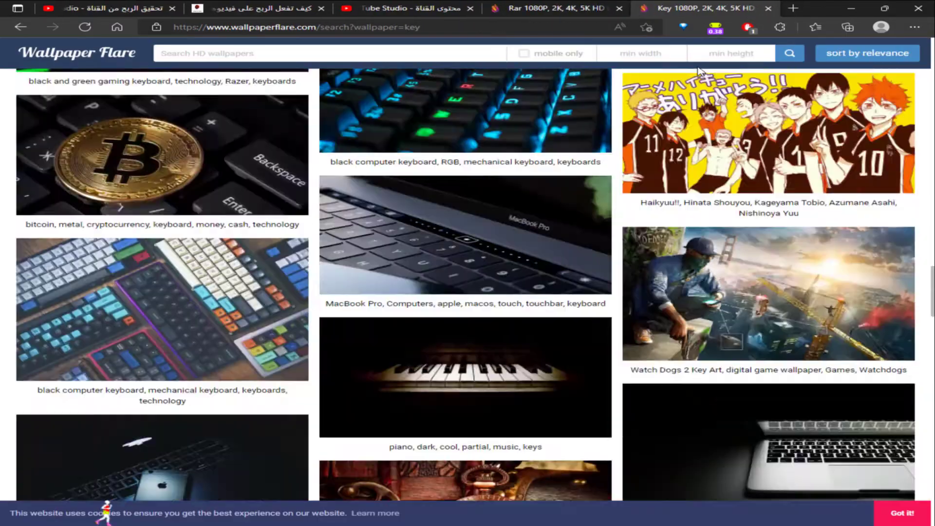
scroll(685, 169, "down", 5)
left_click(768, 9)
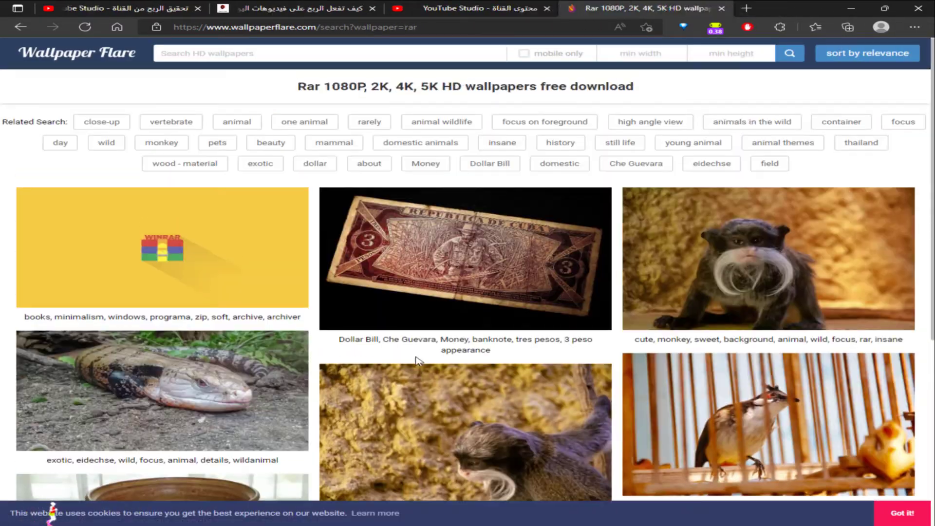
Step: Open Google, search for images of "key png" and preview the yellow PNG Mart key
left_click(736, 9)
left_click(572, 8)
left_click(792, 47)
type("key p")
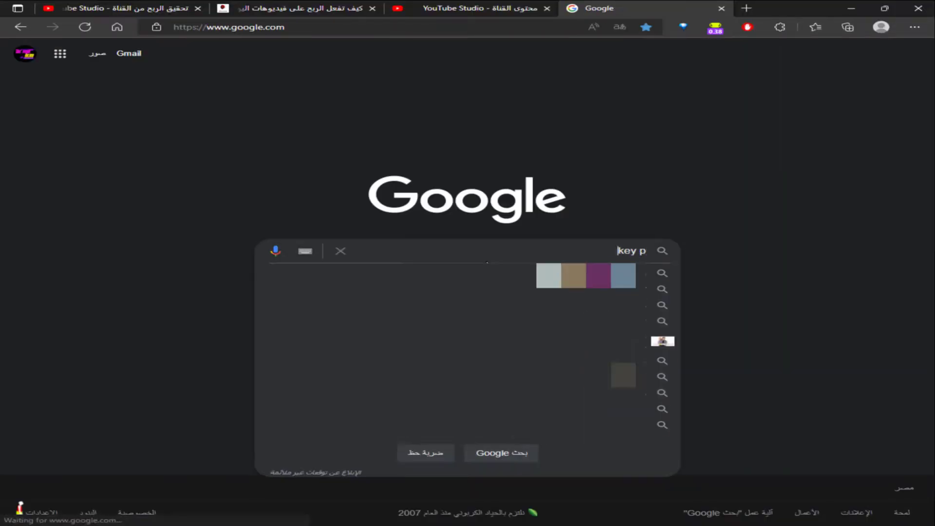
type("ng")
key("Return")
left_click(780, 285)
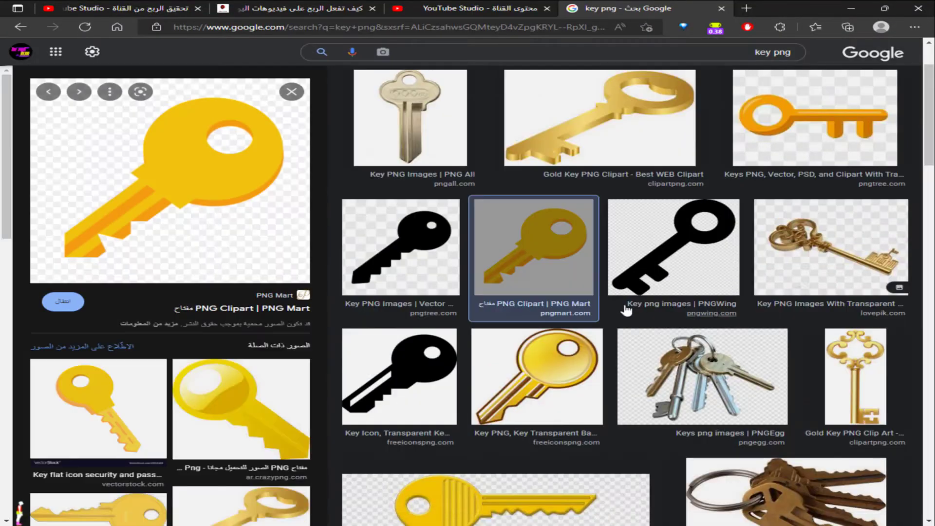
Step: Look through the related yellow key images, preview several and open the Clipartix key clip art page
scroll(626, 317, "down", 3)
scroll(147, 334, "down", 8)
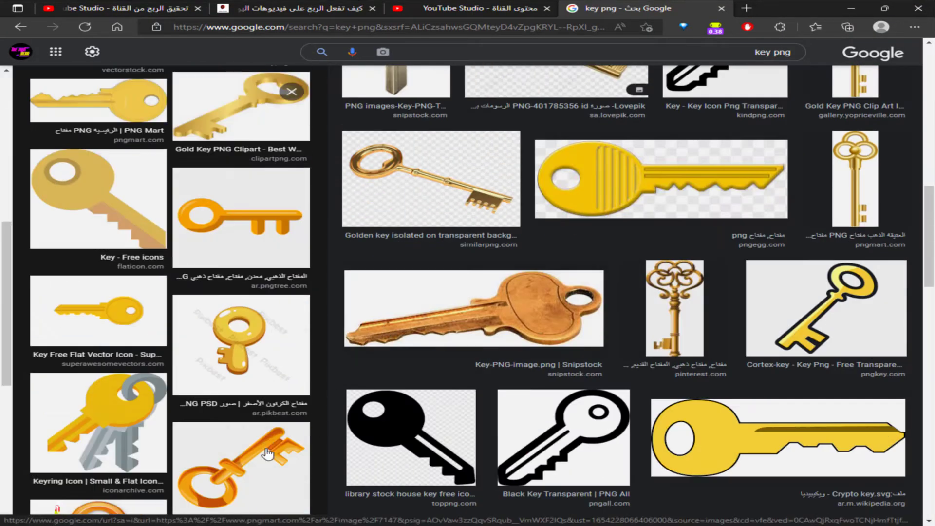
left_click(234, 427)
scroll(222, 422, "down", 7)
scroll(219, 420, "down", 5)
left_click(107, 361)
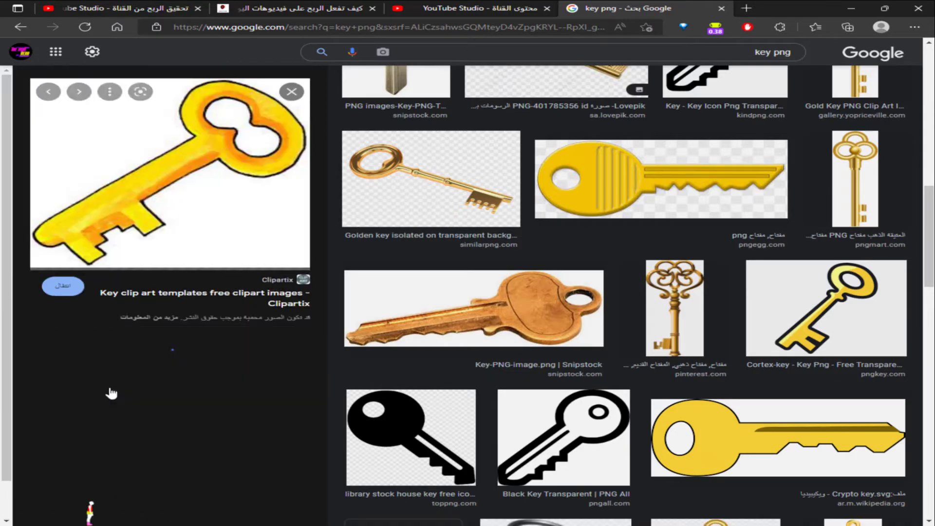
scroll(204, 330, "down", 3)
scroll(204, 331, "up", 2)
left_click(173, 191)
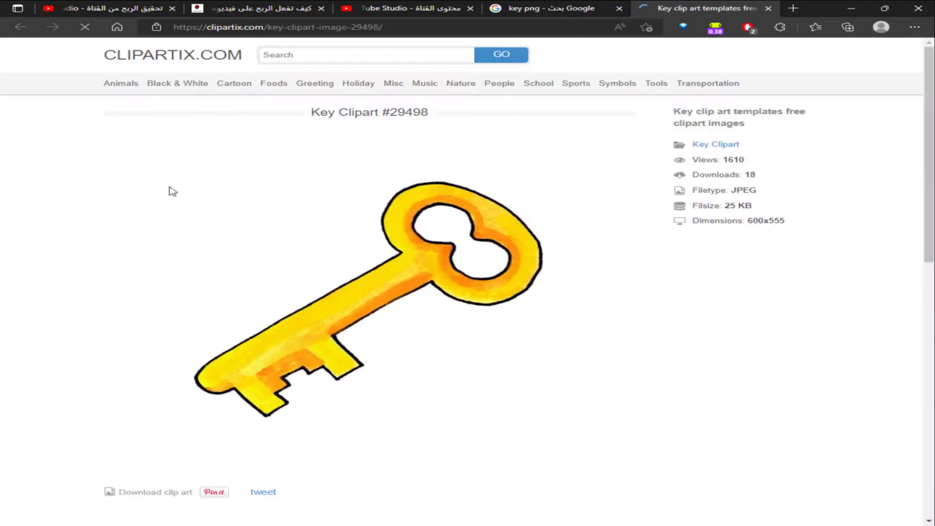
Step: Download the 48 × 48 key icon from the FindIcons page as a PNG and preview key.png
left_click(585, 9)
scroll(443, 297, "down", 15)
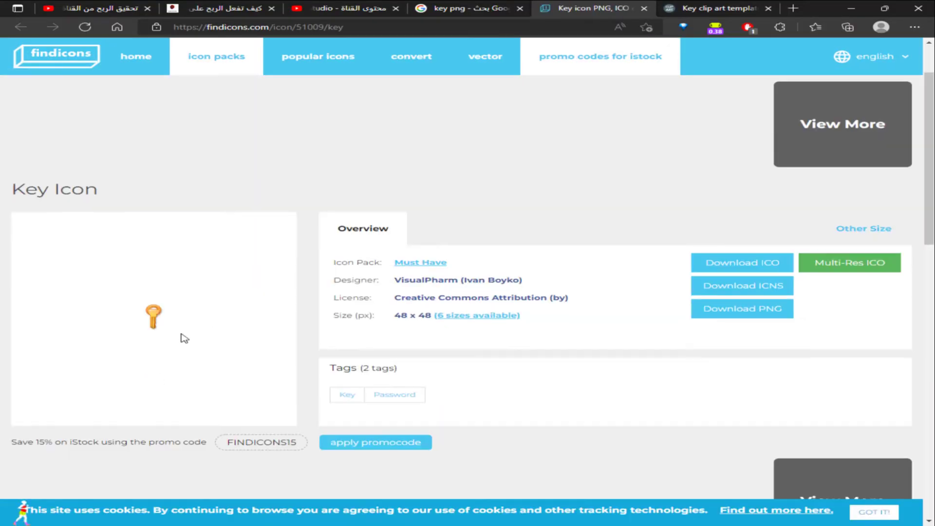
left_click(710, 308)
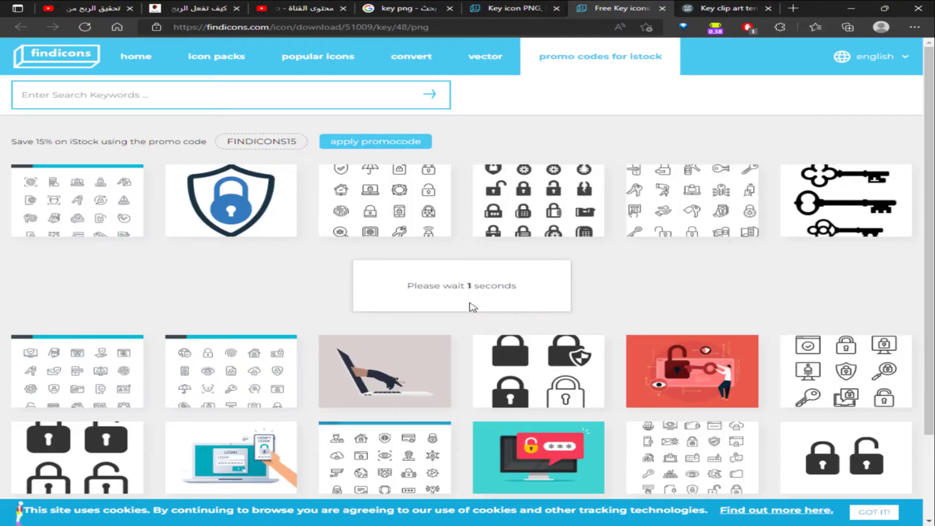
left_click(444, 290)
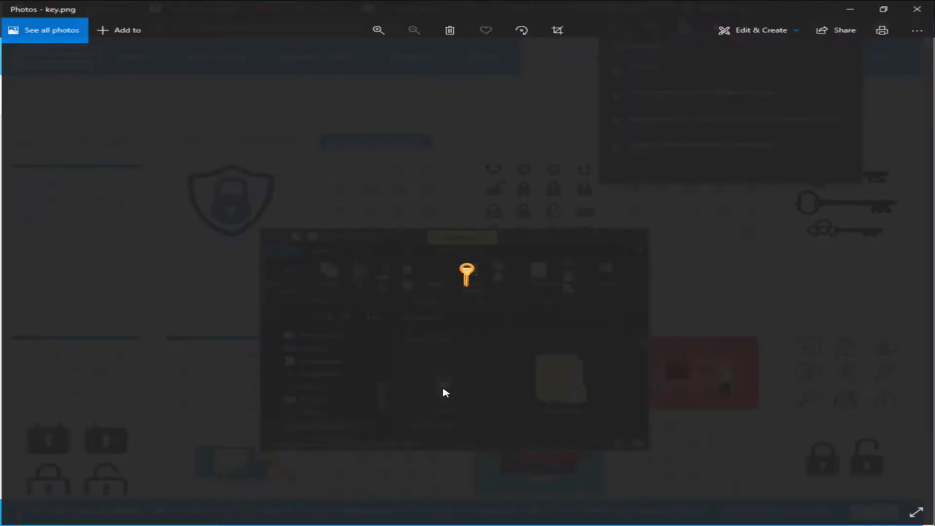
Step: Bring key.png from the Downloads folder into Photoshop as its own document and fit it to the window
left_click_drag(444, 385, 336, 507)
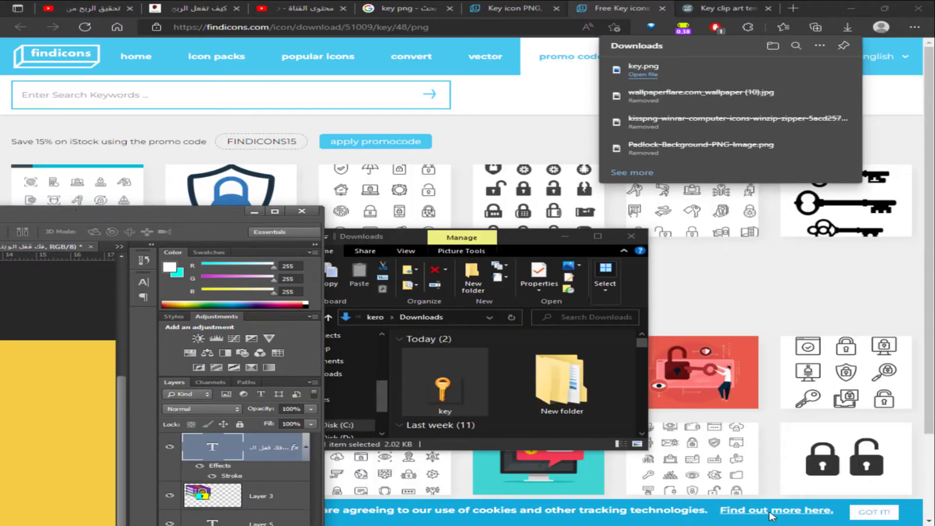
left_click(573, 327)
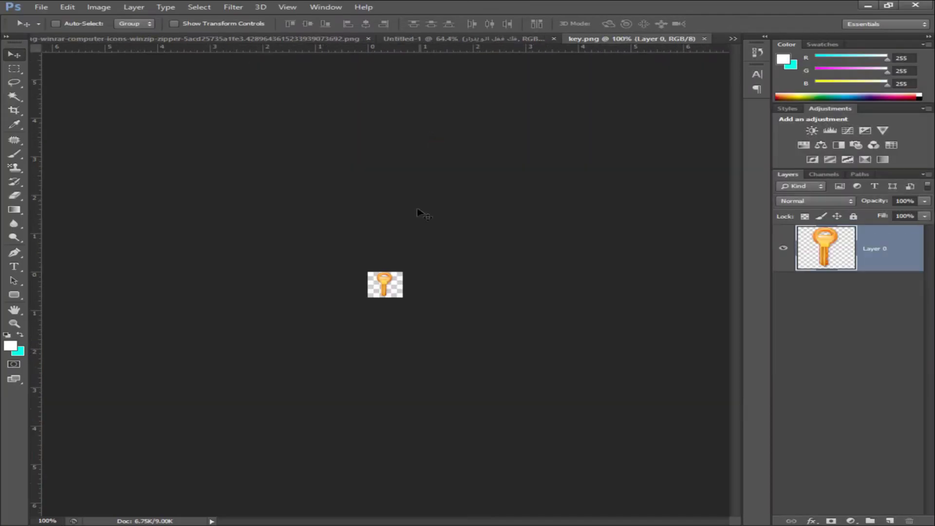
key("ctrl+0")
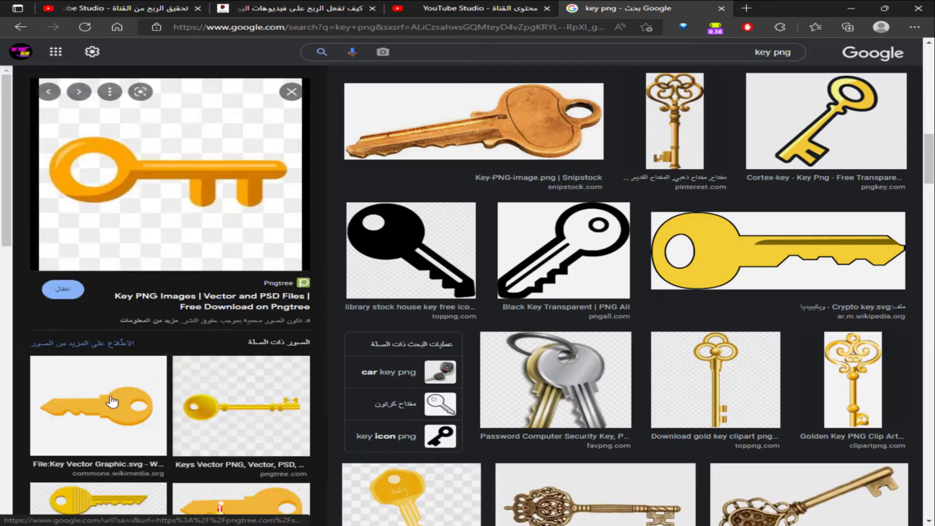
Step: Back in the browser, examine more key images, including the Dreamstime gold key page and the vector results
scroll(112, 401, "down", 8)
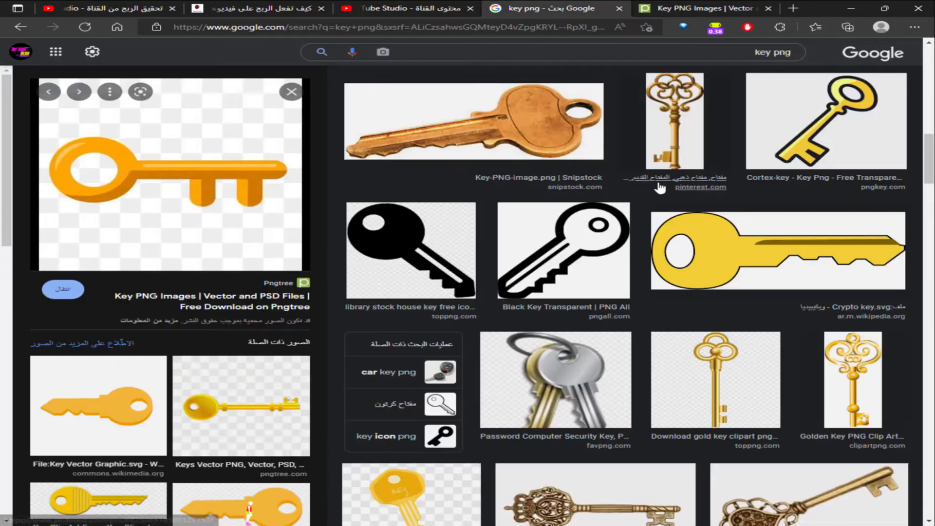
scroll(407, 374, "down", 3)
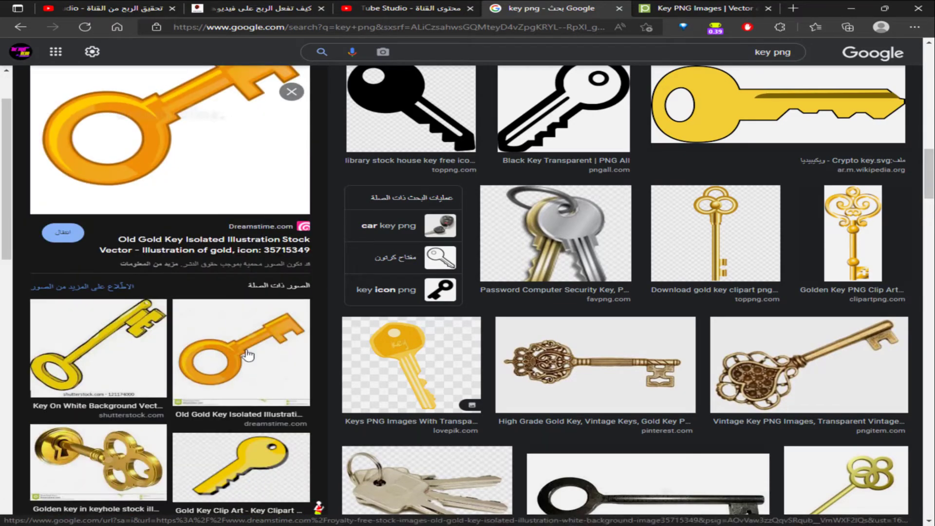
left_click(199, 180)
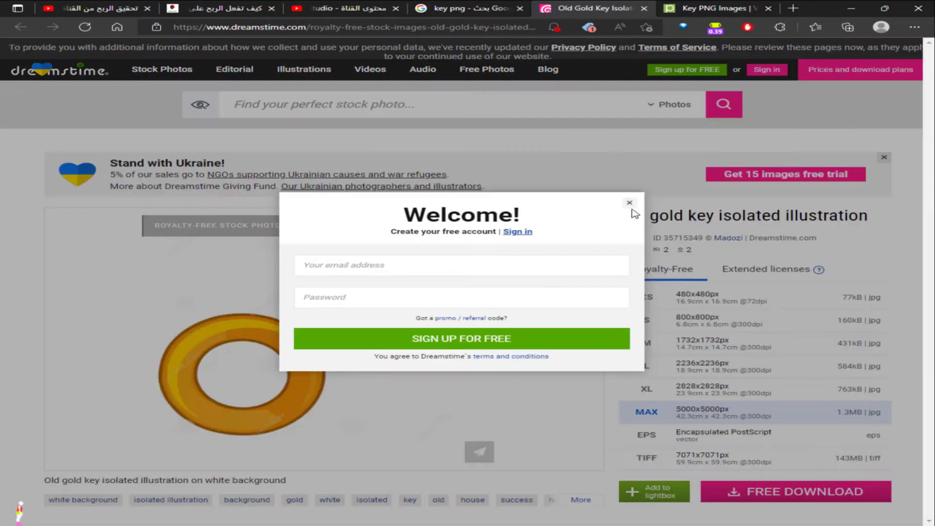
left_click(438, 9)
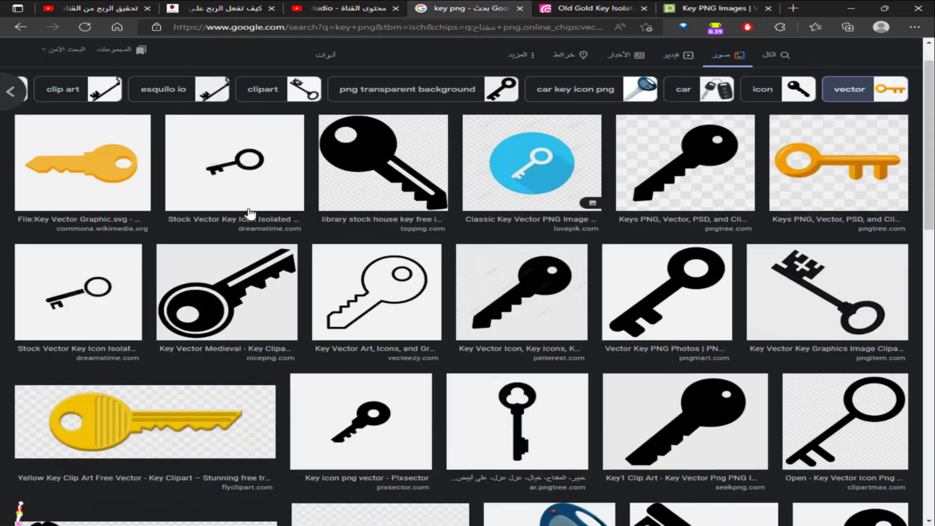
scroll(471, 273, "down", 10)
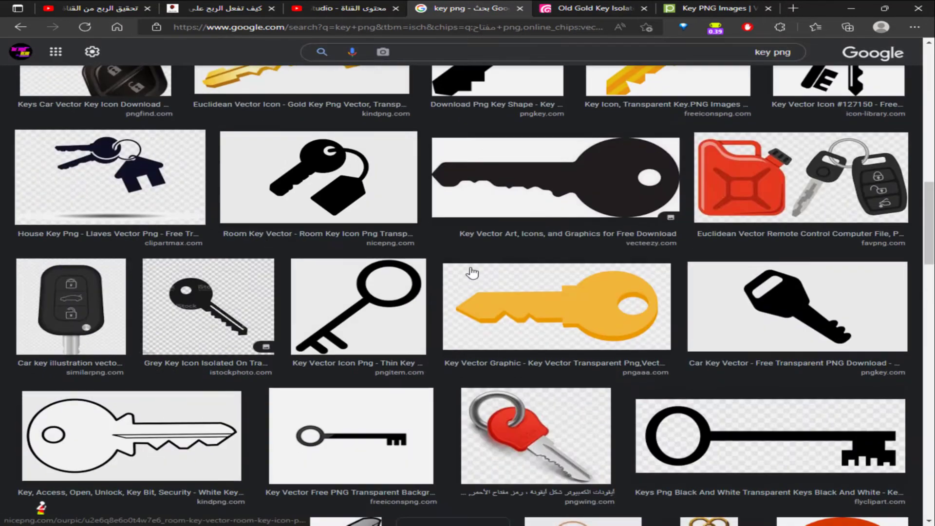
scroll(471, 272, "up", 15)
Step: Change the Google Images query to "مفتاخ اصفر png" and run the search
left_click_drag(772, 63, 718, 68)
type("l")
key("BackSpace")
key("alt+shift")
type("مفتاخ اصف")
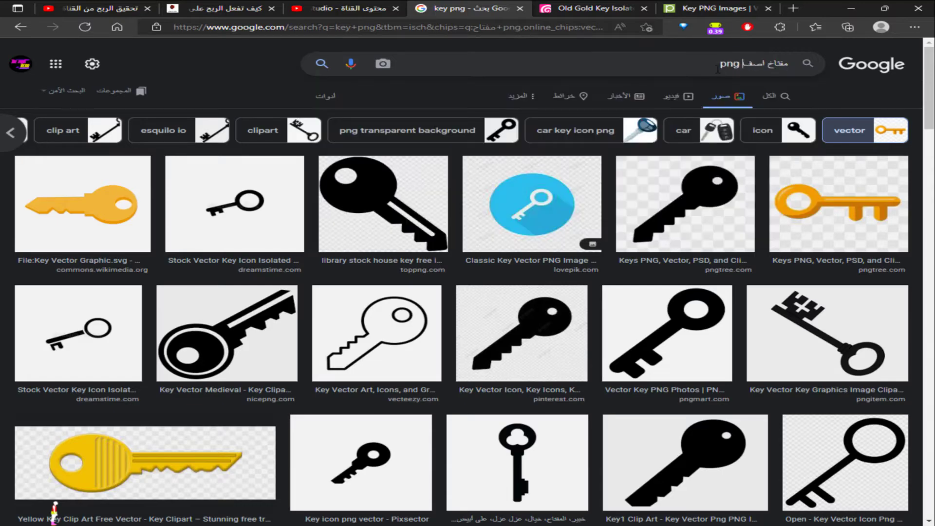
type("ر")
key("Return")
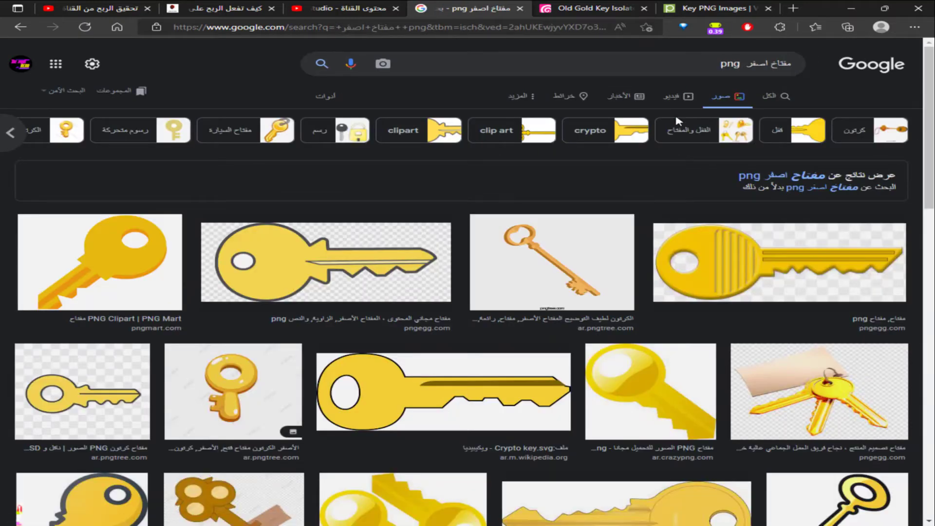
Step: Preview several yellow key results and open the CrazyPNG key page to examine its downloads
left_click(475, 392)
left_click(328, 91)
scroll(534, 292, "down", 7)
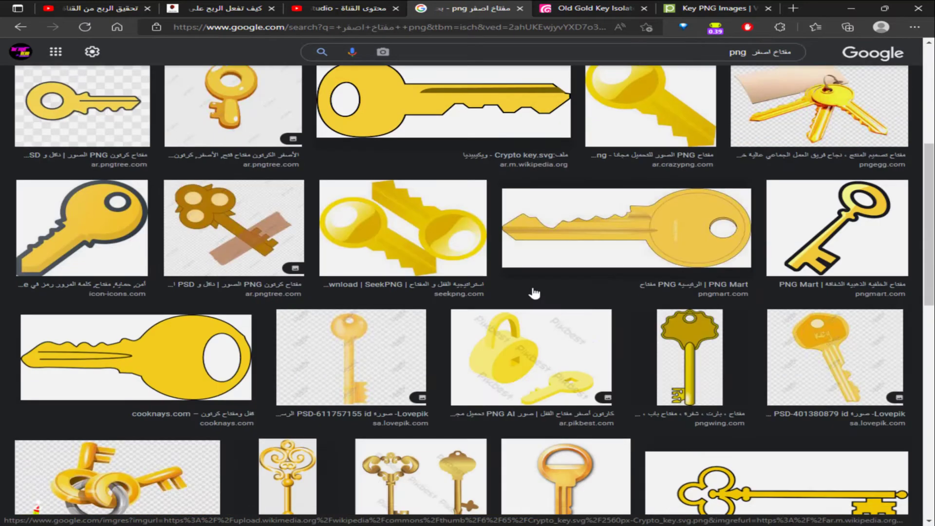
left_click(563, 407)
left_click(230, 184)
scroll(299, 313, "down", 10)
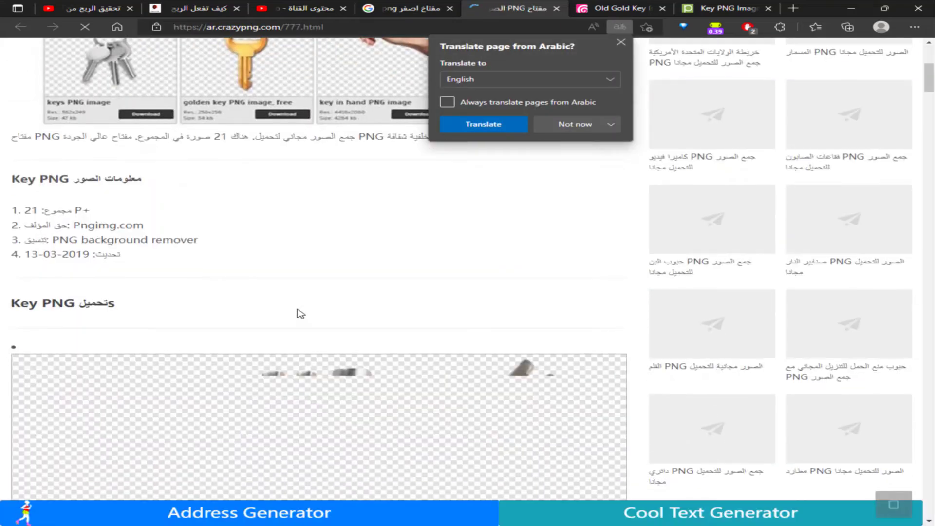
scroll(299, 313, "down", 8)
Step: Close the Pngtree, Dreamstime and CrazyPNG key pages, leaving the yellow-key search results open
left_click(734, 8)
left_click(768, 8)
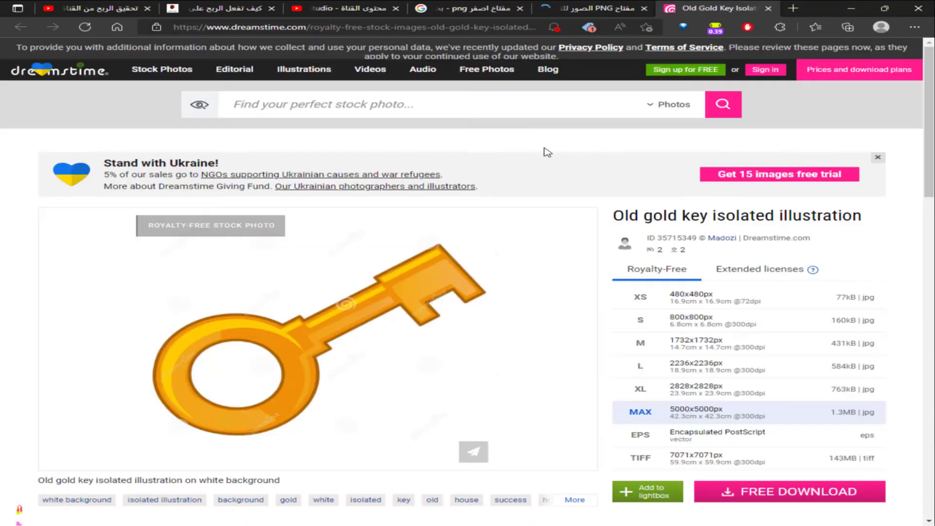
left_click(599, 8)
left_click(643, 8)
left_click(643, 8)
Step: Look through the yellow-key image results for a key suited to the composition
left_click(327, 121)
scroll(451, 336, "down", 10)
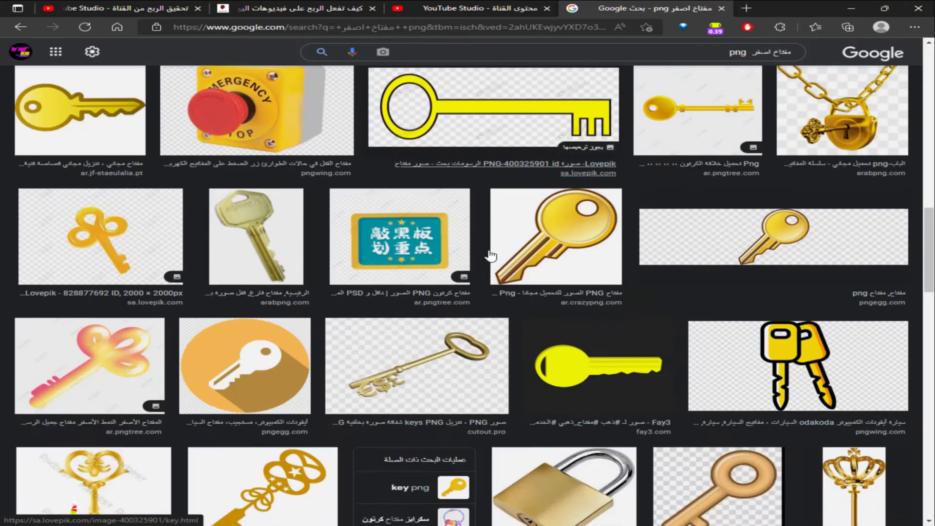
scroll(452, 336, "down", 10)
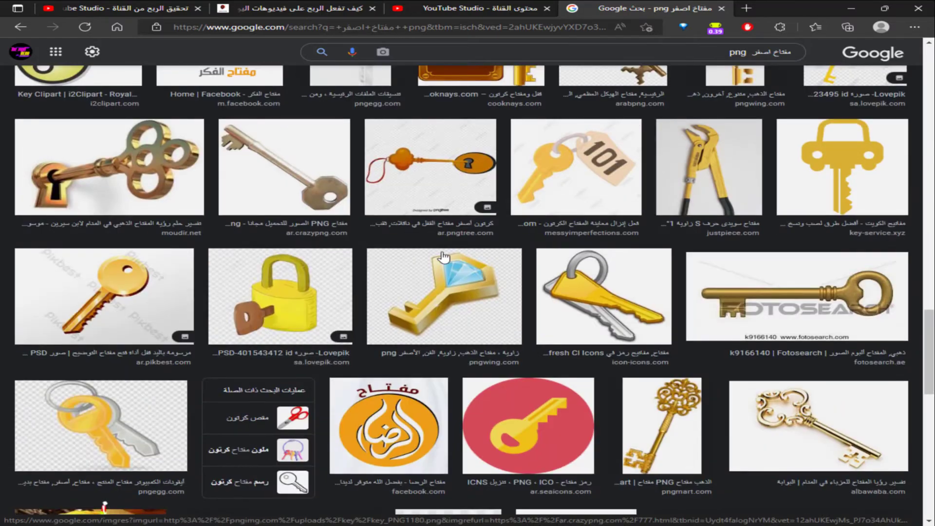
scroll(432, 238, "up", 15)
scroll(432, 238, "up", 10)
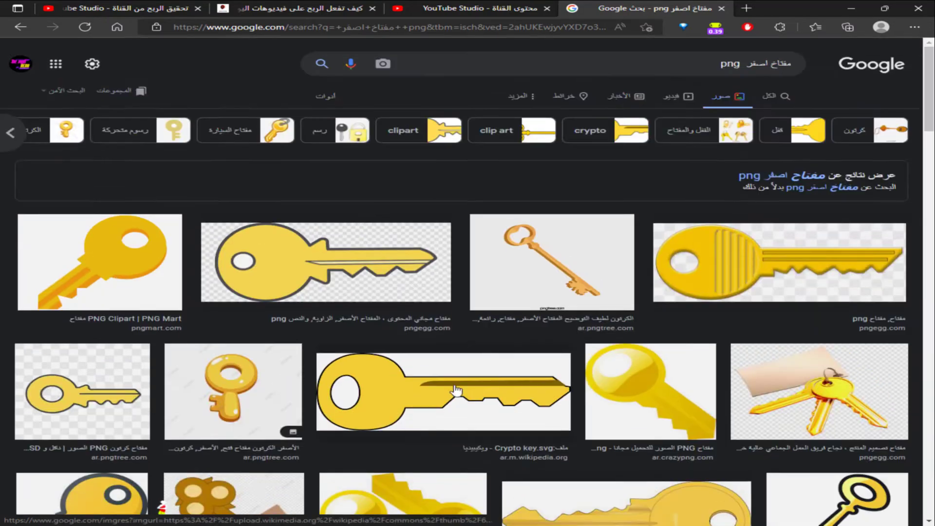
Step: Open the preview of the Pngtree golden key image from the search results
left_click(298, 330)
left_click(107, 477)
key("alt+Tab")
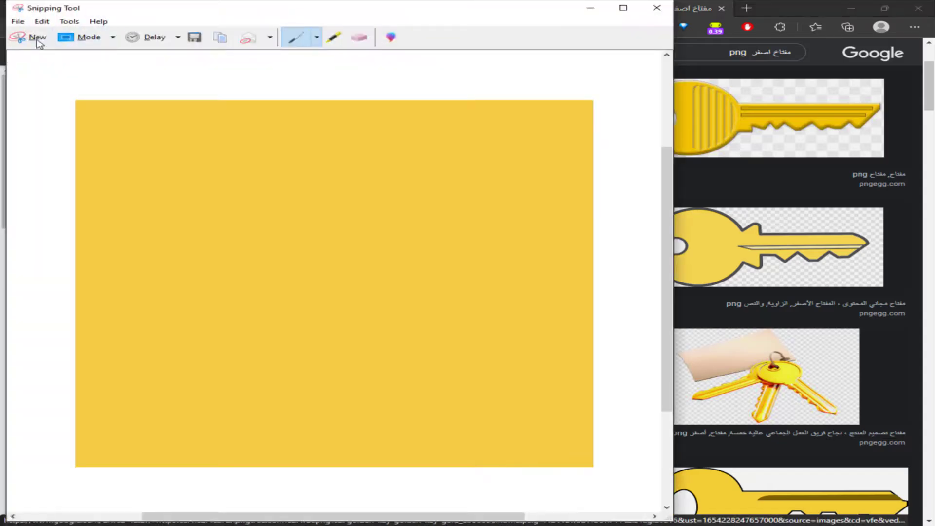
left_click(37, 40)
left_click_drag(31, 130, 335, 249)
key("ctrl+s")
key("Escape")
key("alt+Tab")
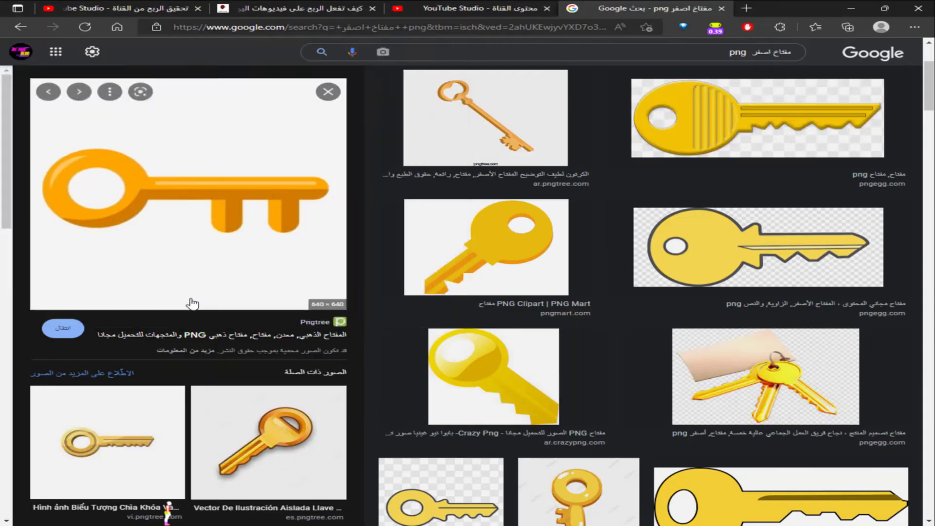
Step: Enlarge the search results page and capture the golden key preview in a new Snipping Tool snip
key("ctrl+plus")
key("ctrl+plus")
key("ctrl+plus")
key("ctrl+plus")
key("ctrl+plus")
key("ctrl+plus")
key("ctrl+plus")
key("ctrl+minus")
key("ctrl+minus")
key("ctrl+minus")
key("ctrl+minus")
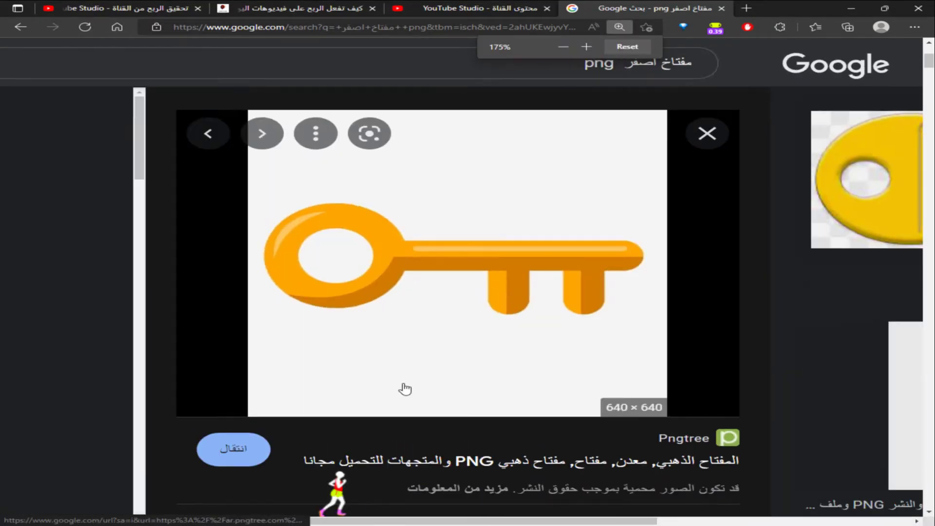
key("alt+Tab")
left_click(35, 67)
left_click_drag(195, 154, 620, 358)
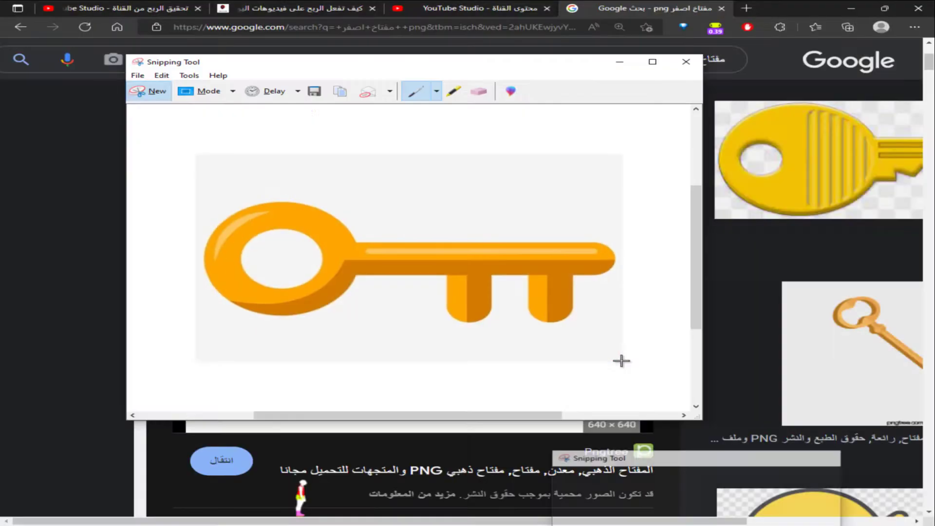
key("ctrl+s")
type("875676876896896786876")
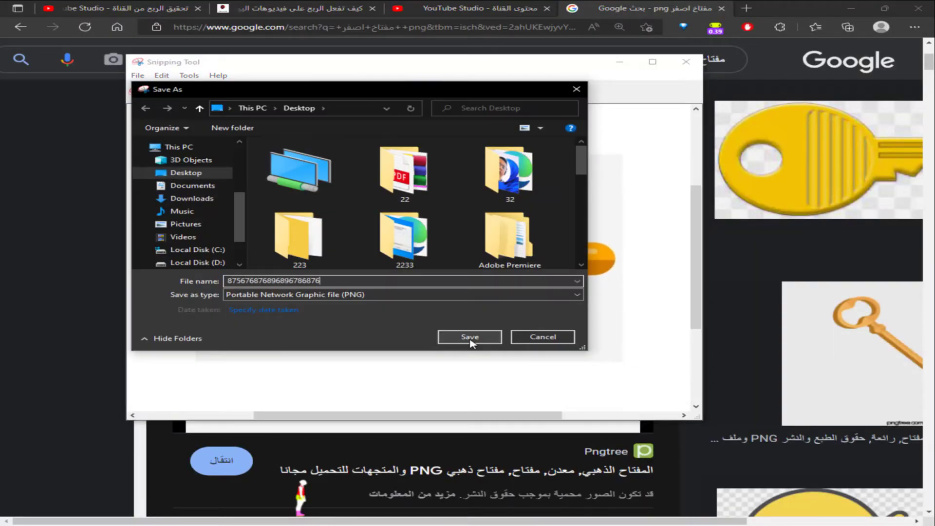
left_click(470, 339)
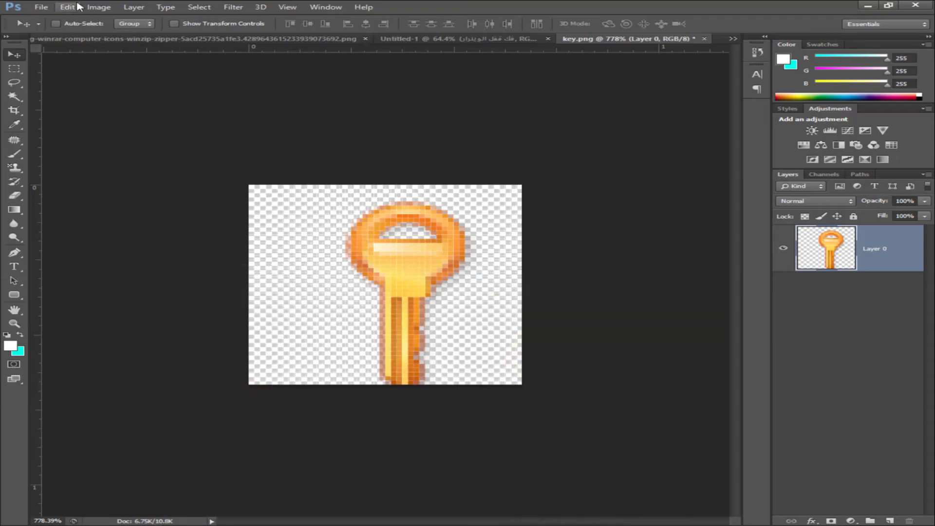
Step: Close key.png in Photoshop without saving, and close the other leftover source images except the Untitled-1 composition
left_click(704, 39)
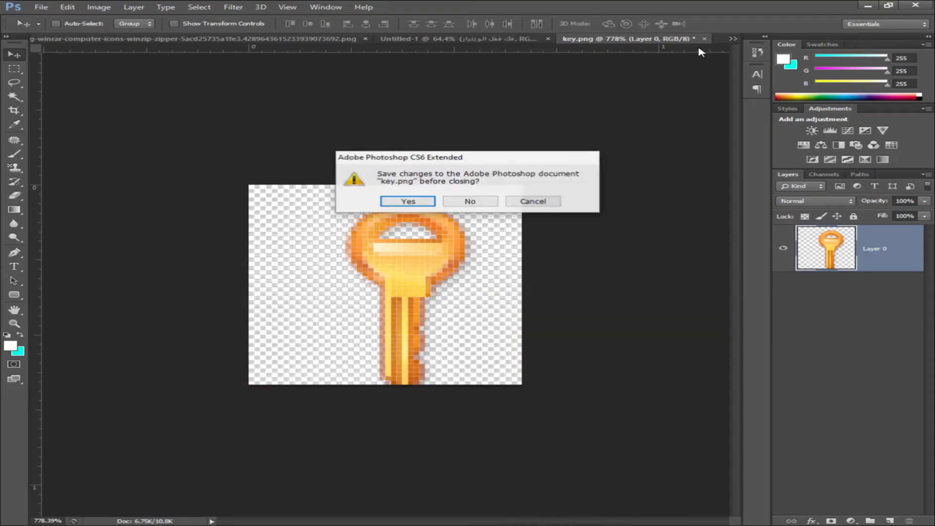
left_click(470, 201)
left_click(355, 40)
left_click(597, 39)
left_click(170, 39)
left_click(188, 39)
Step: Open the saved key snip 875676876896896786876.PNG in Photoshop
left_click(41, 7)
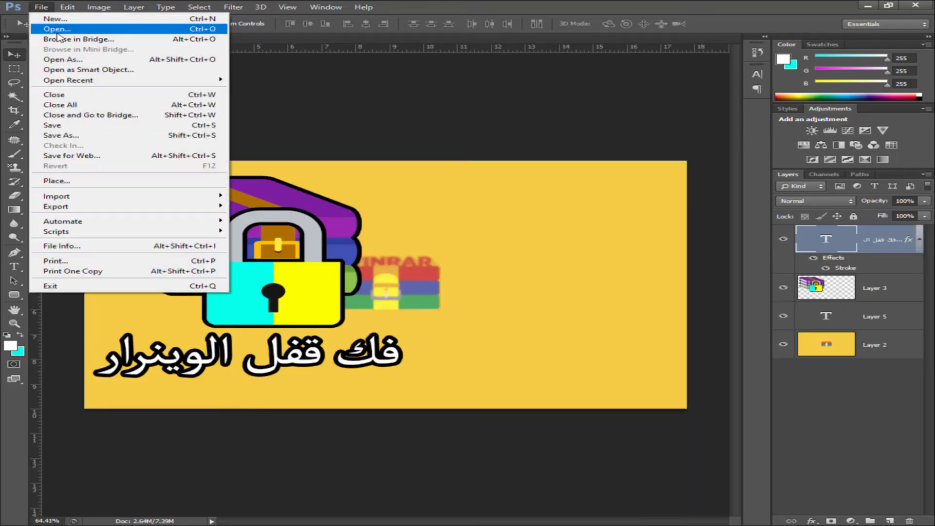
left_click(29, 26)
left_click(281, 146)
scroll(735, 252, "down", 5)
double_click(380, 185)
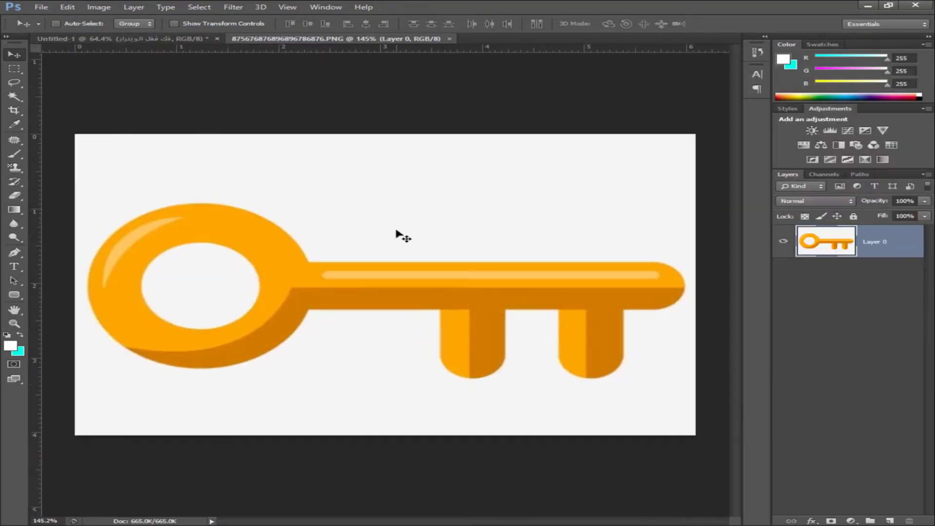
Step: Delete the light background from the key image and bring the cut-out key into the Untitled-1 composition
key("Delete")
key("ctrl+d")
left_click_drag(276, 209, 501, 281)
Step: Arrange the book stack with padlock and the Arabic title on the canvas's right side and the key on its left
left_click_drag(572, 313, 575, 261)
left_click_drag(236, 257, 539, 258)
left_click(282, 354, "ctrl")
left_click_drag(288, 358, 570, 365)
left_click_drag(490, 225, 491, 236)
left_click_drag(545, 256, 231, 258)
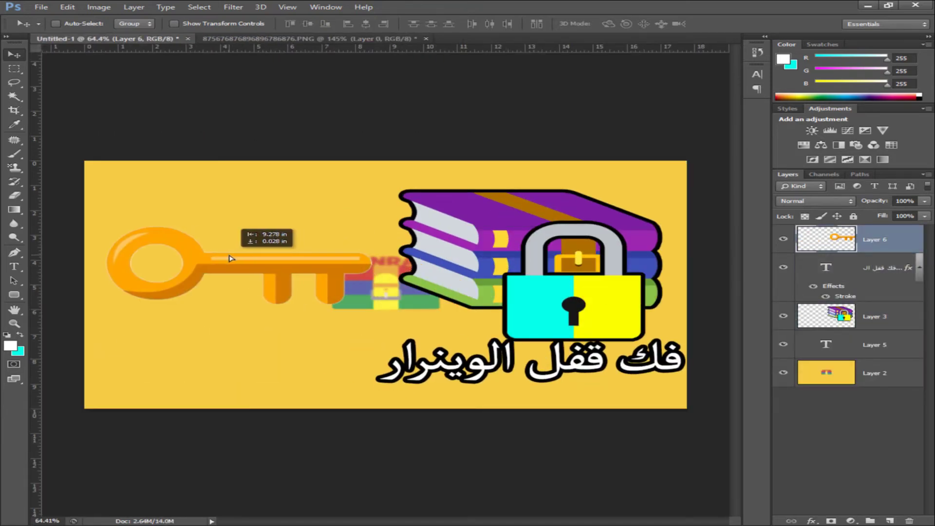
Step: Outline the key layer with a black stroke
left_click(811, 520)
left_click(710, 424)
key("Return")
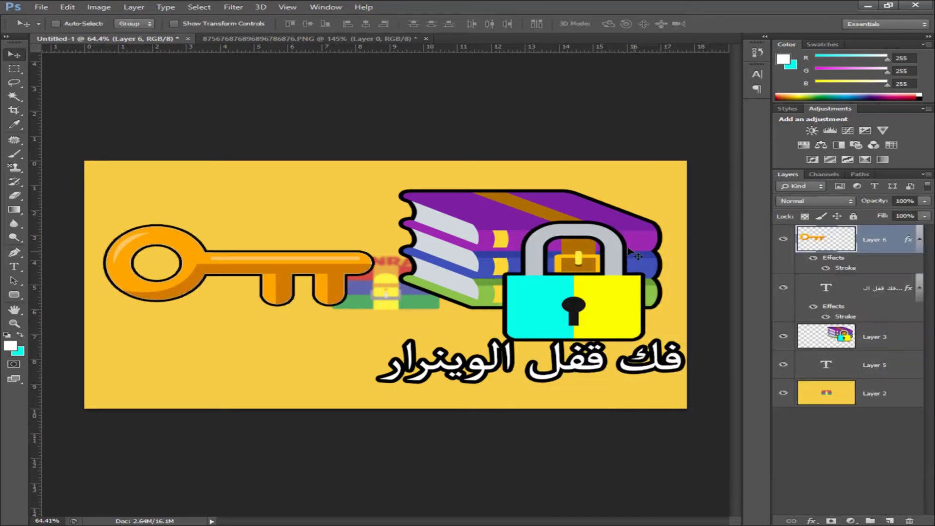
Step: Scale the book stack and padlock artwork to about 87% and shift it slightly up and left
scroll(591, 270, "up", 1)
left_click_drag(400, 180, 439, 200)
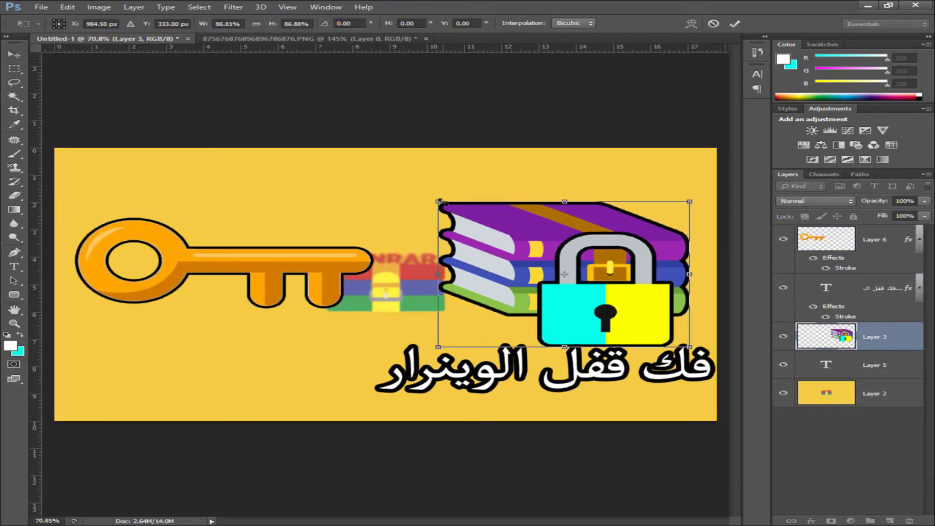
key("Return")
left_click_drag(552, 254, 543, 233)
Step: Start a Microsoft Uighur text line at 133.33 pt on the key's shaft and pick a text color
left_click(14, 267)
scroll(172, 265, "up", 10)
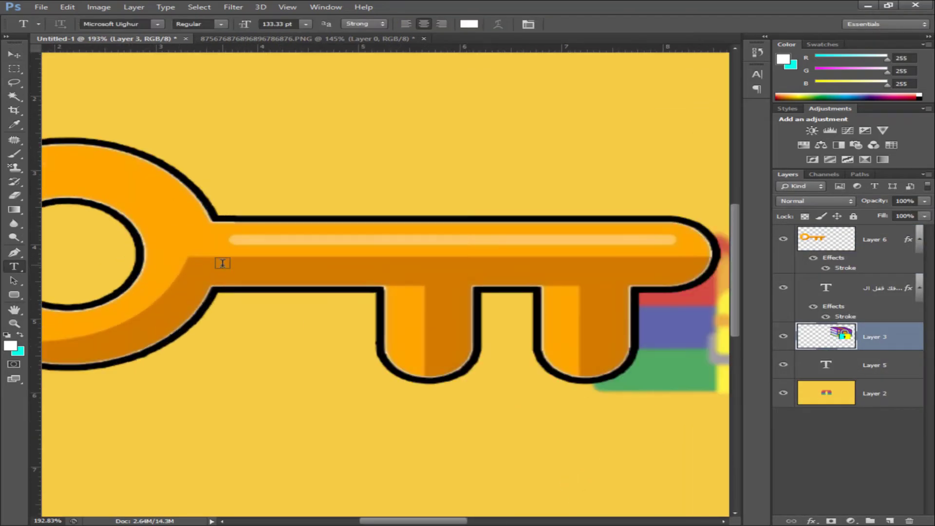
left_click(222, 264)
left_click(11, 346)
left_click(498, 325)
left_click(772, 292)
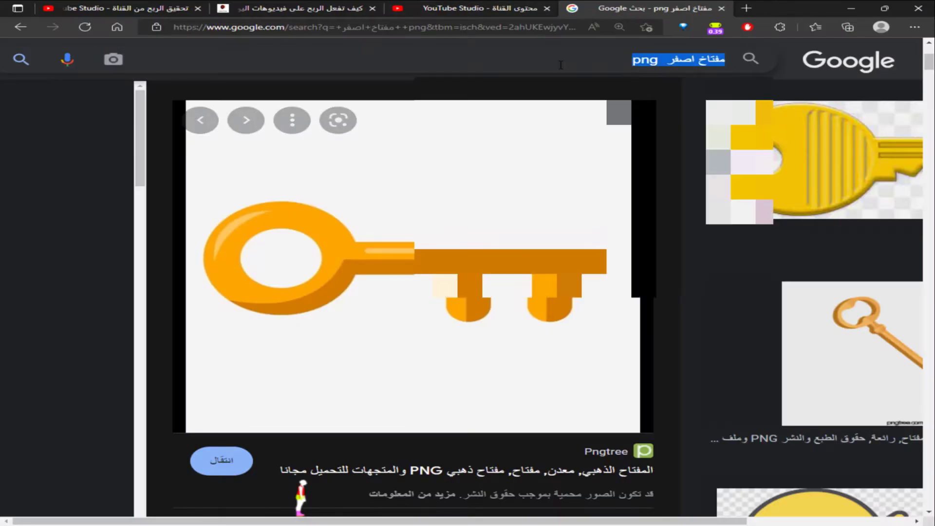
Step: Search Google Images for "password png" and copy the query text
type("password png")
key("Return")
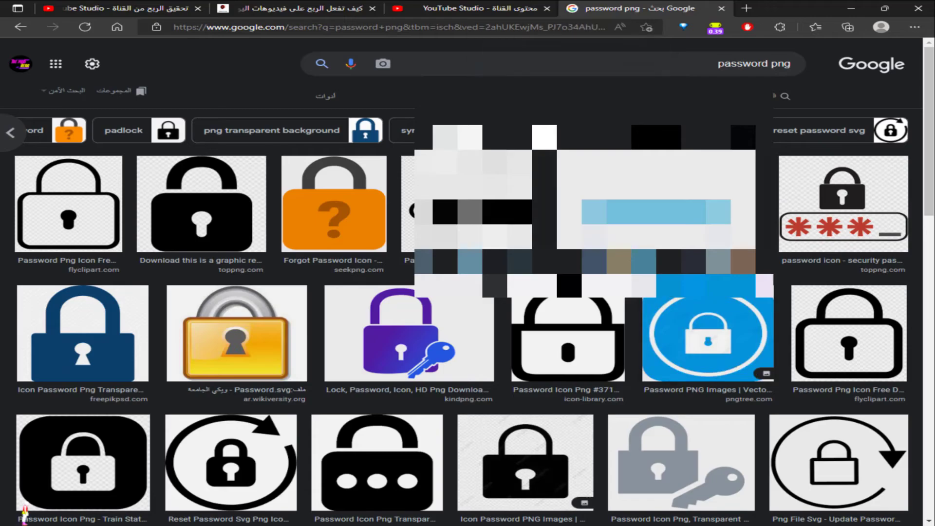
triple_click(754, 64)
right_click(754, 64)
left_click(730, 117)
Step: Examine the password icon results, including the KindPNG asterisk lock page and the toppng icon with red asterisks
left_click(656, 203)
scroll(189, 318, "down", 1)
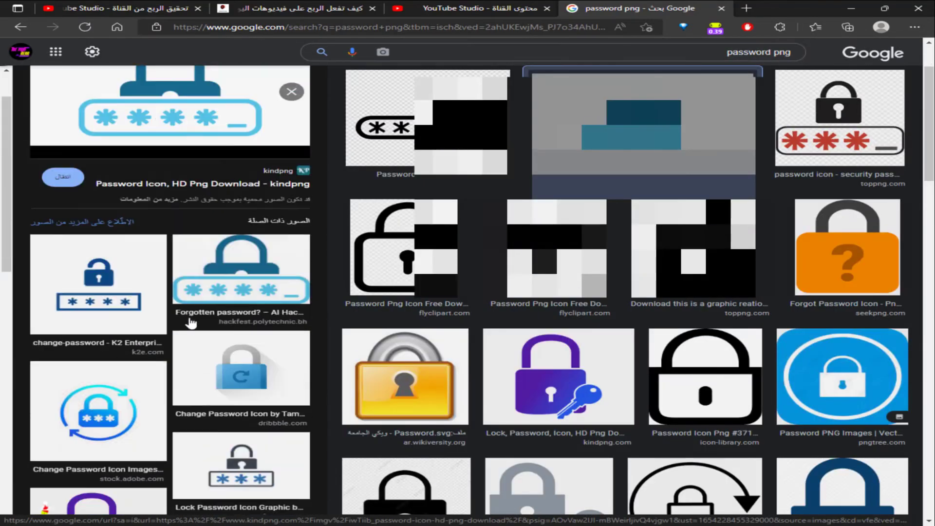
left_click(163, 181)
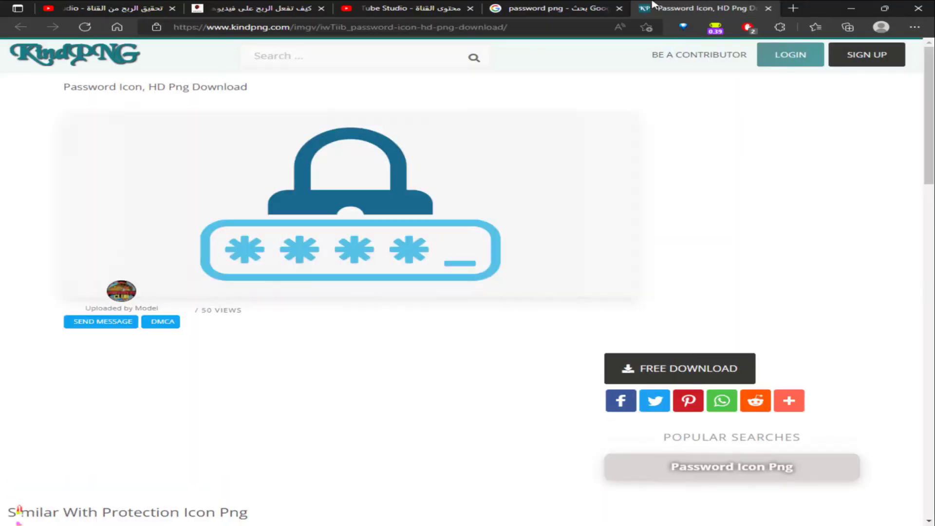
key("ctrl+shift+Tab")
scroll(142, 408, "down", 4)
scroll(143, 408, "down", 4)
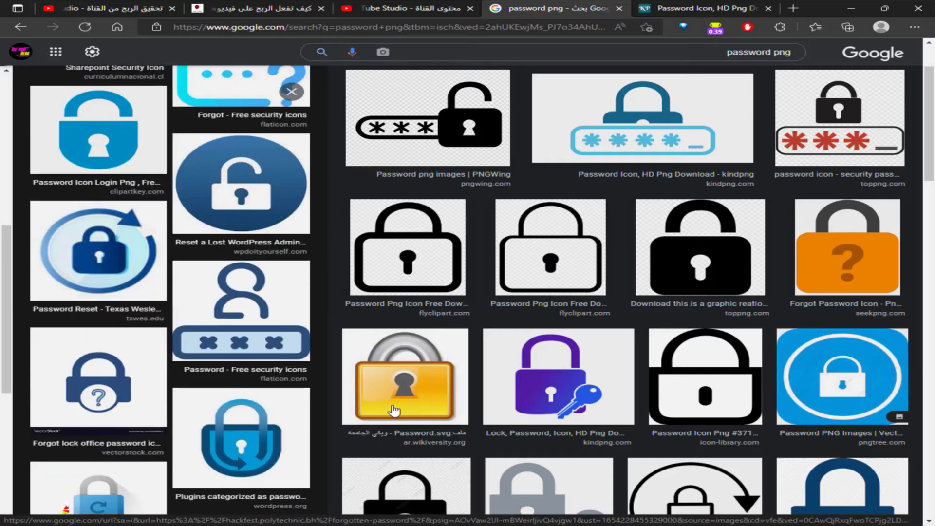
scroll(911, 424, "down", 8)
scroll(755, 407, "up", 10)
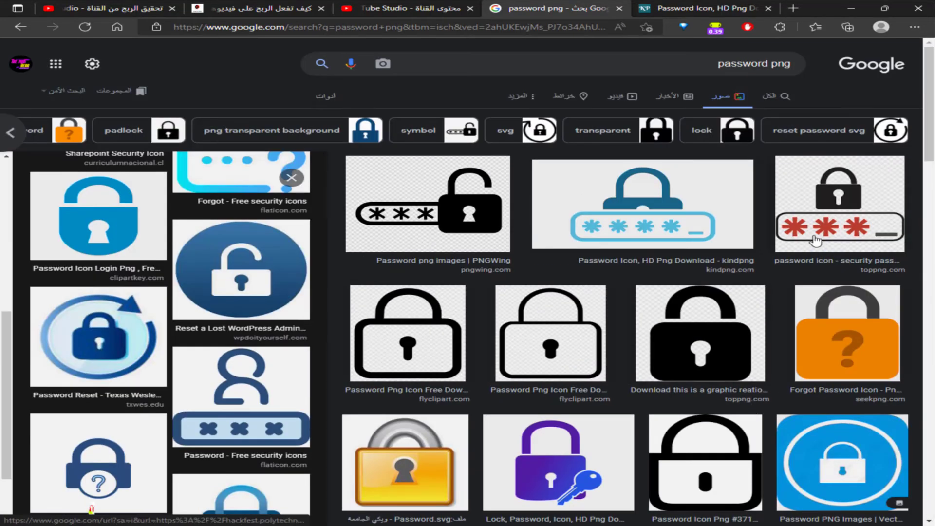
left_click(814, 240)
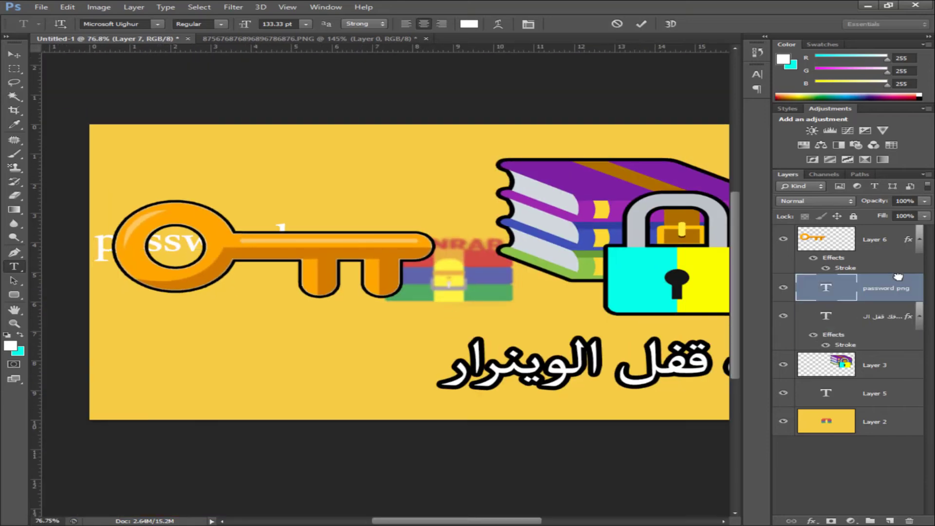
Step: Raise the text layer above the key layer, shorten its text to "password" and position it over the key's shaft
left_click_drag(897, 277, 881, 229)
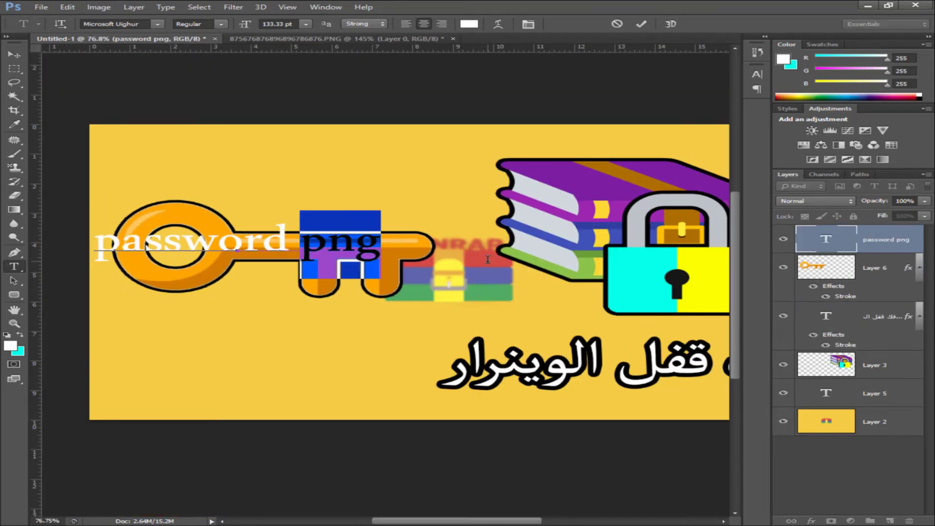
left_click(8, 55)
scroll(335, 257, "up", 8)
left_click_drag(268, 250, 314, 247)
key("ctrl+t")
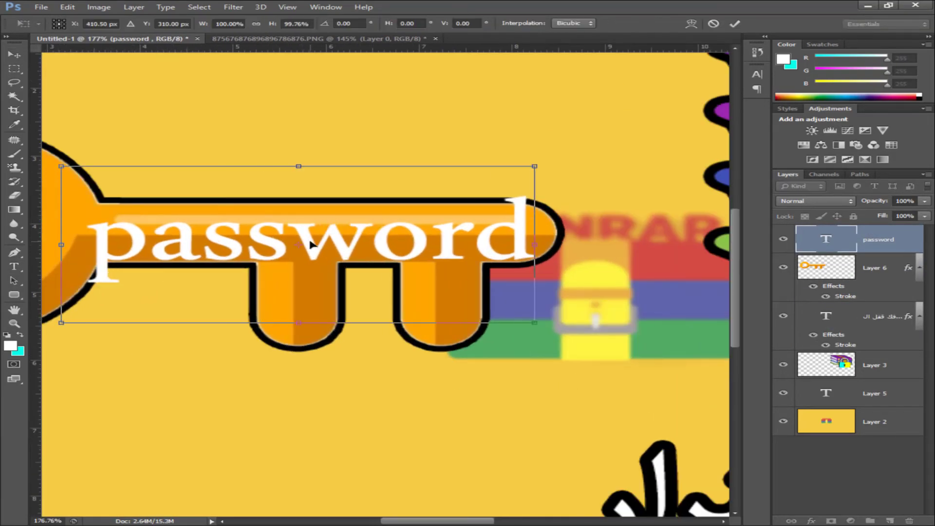
key("Return")
Step: Replace the word on the key with "ALL PASSWORD"
type("tALL PA")
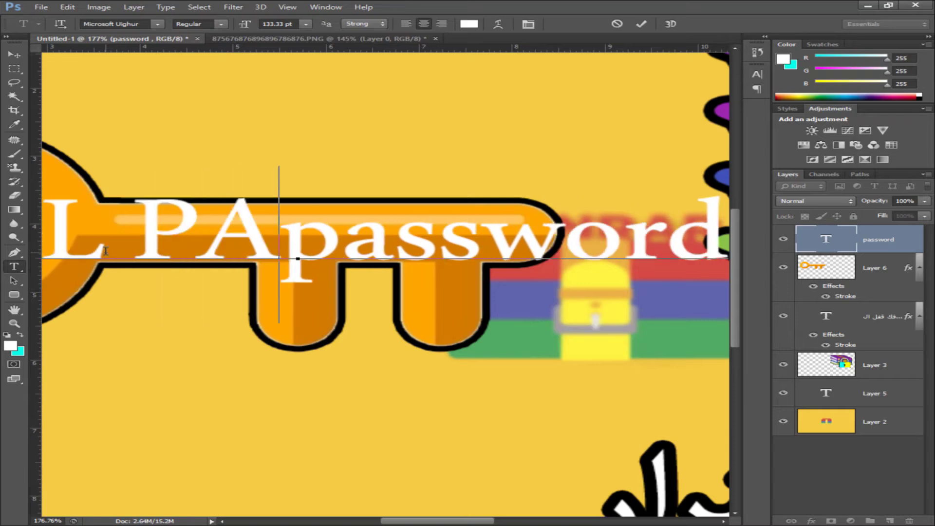
type("SSWORD")
left_click_drag(527, 241, 729, 251)
key("BackSpace")
key("ctrl+0")
Step: Change the color of the whole ALL PASSWORD text to black
left_click(195, 266)
key("ctrl+a")
left_click(195, 266)
key("ctrl+a")
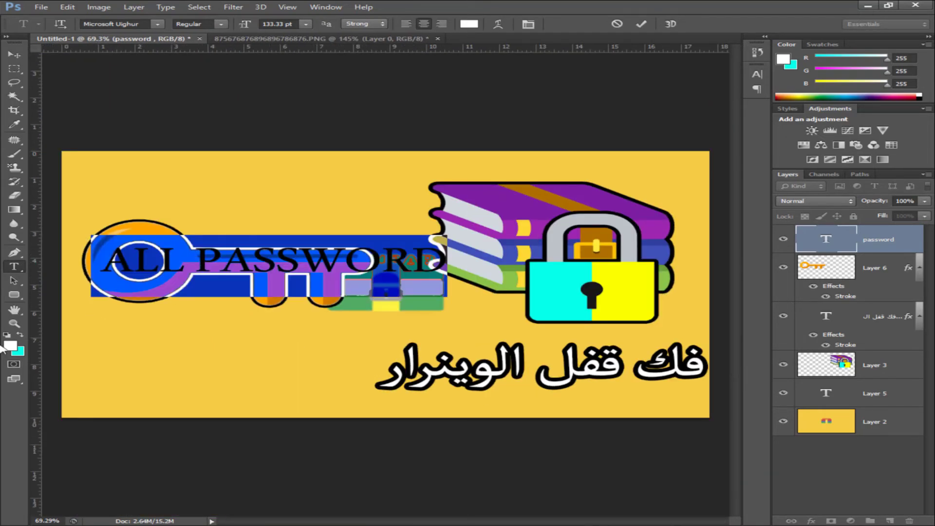
left_click(9, 345)
left_click(623, 418)
left_click(772, 280)
Step: Scale the ALL PASSWORD text to about 48% width and 56% height and fit it on the key's shaft
left_click(14, 54)
key("ctrl+t")
scroll(245, 220, "up", 5)
left_click_drag(567, 248, 265, 285)
left_click_drag(226, 305, 357, 288)
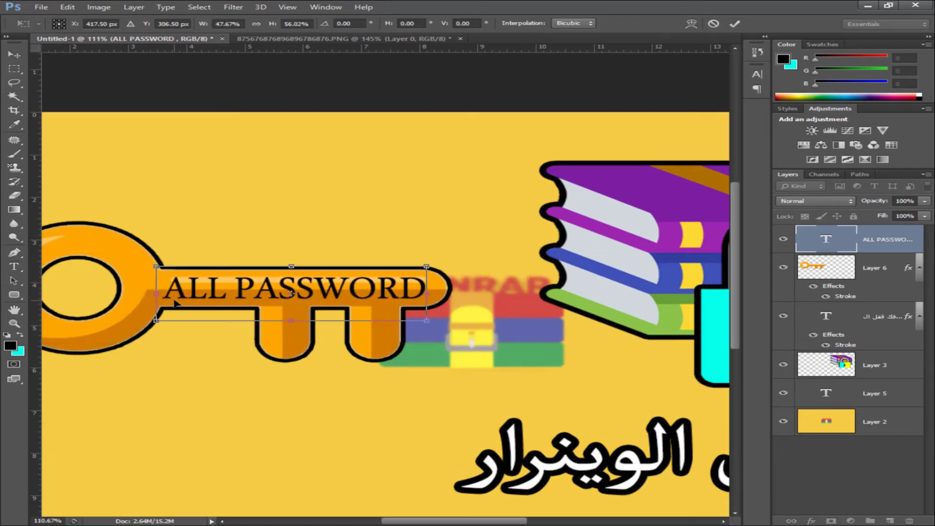
Step: Add a white (ffffff) stroke around the ALL PASSWORD text on the key's shaft
left_click(810, 521)
left_click(824, 417)
left_click(676, 342)
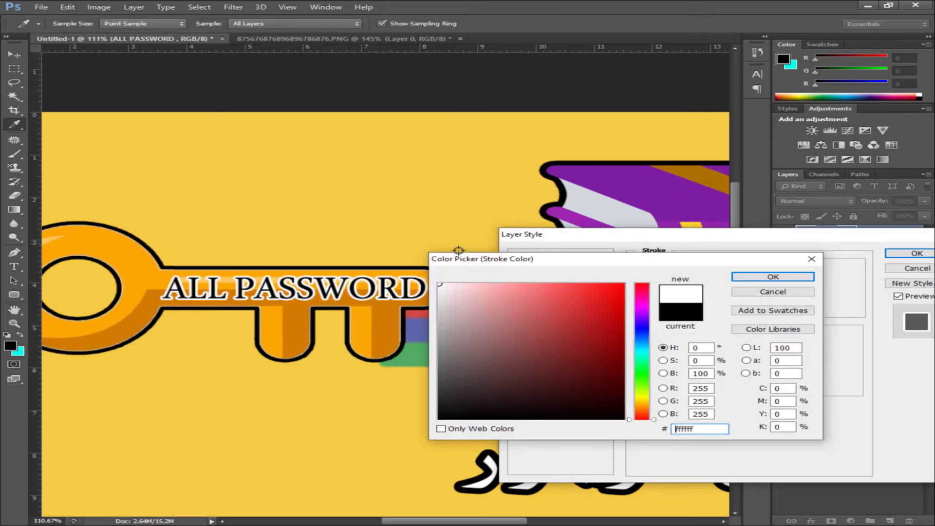
left_click(773, 275)
left_click(916, 253)
Step: Copy the ALL PASSWORD text from the shaft and paste it as a separate text line above the key
left_click(14, 266)
scroll(267, 288, "up", 1)
triple_click(267, 287)
key("ctrl+c")
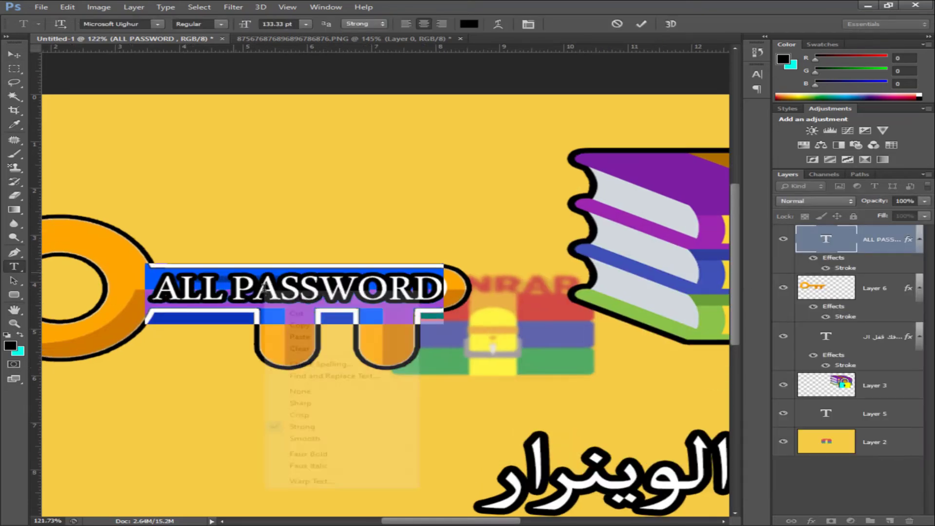
left_click(14, 55)
left_click(14, 266)
left_click(263, 192)
right_click(262, 192)
left_click(267, 154)
key("ctrl+v")
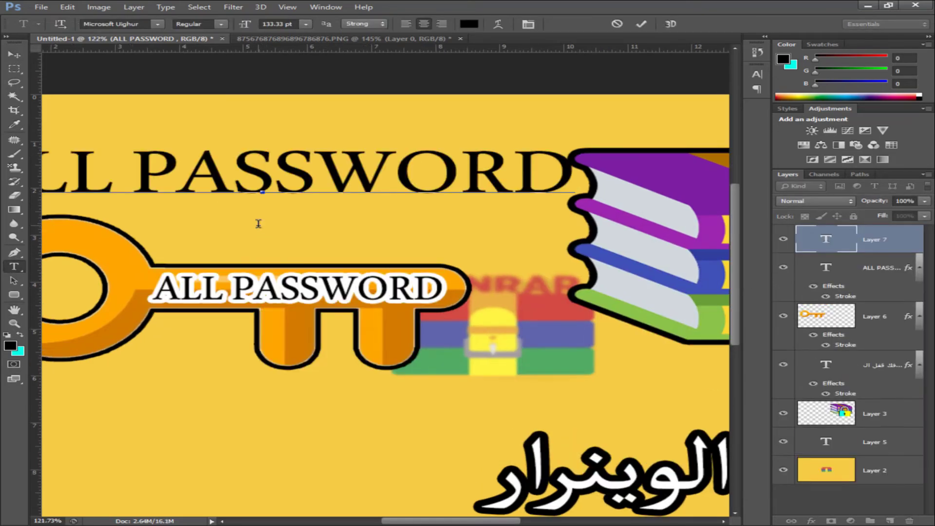
Step: Warp the upper ALL PASSWORD text with the Arch style and a horizontal bend of +76%
scroll(259, 224, "down", 5)
left_click(255, 193)
left_click(497, 24)
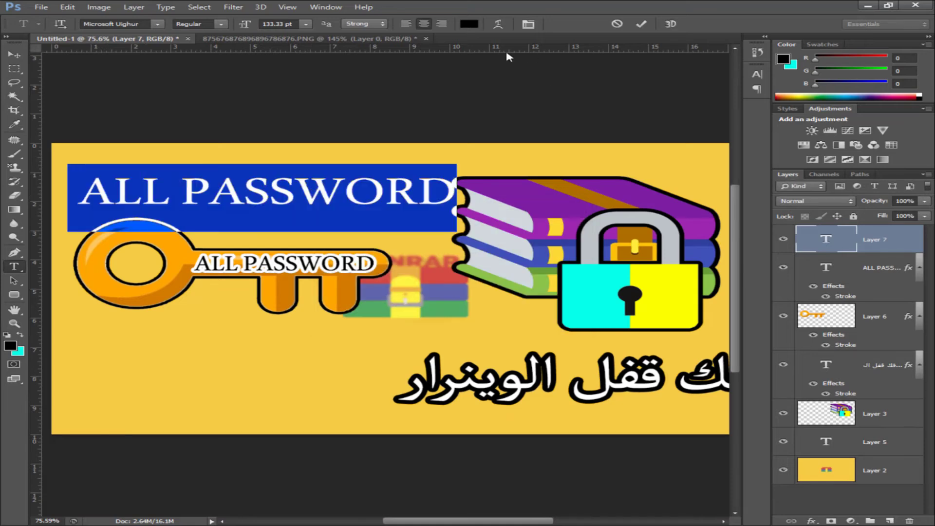
left_click(497, 25)
left_click(479, 223)
left_click(429, 266)
left_click_drag(454, 272, 473, 272)
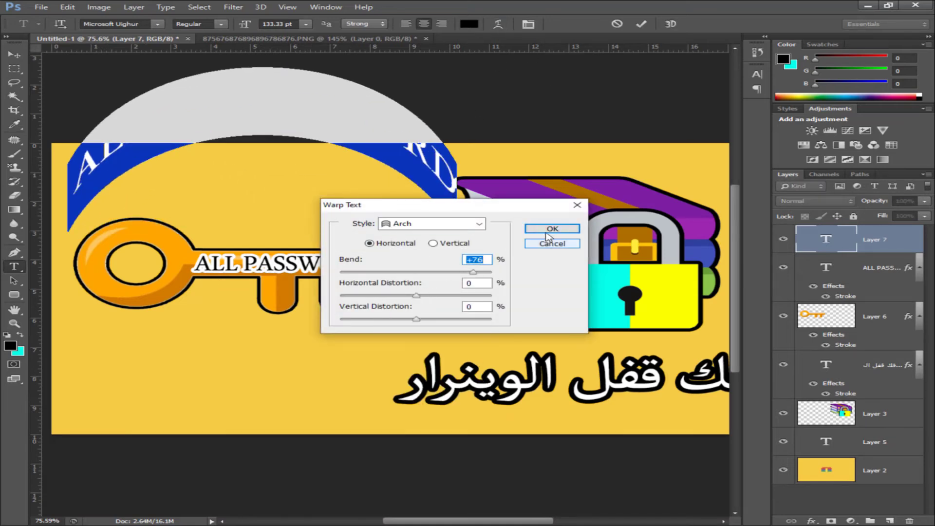
left_click(550, 230)
Step: Move the arched ALL PASSWORD text down over the key
left_click(14, 54)
left_click_drag(228, 144, 236, 211)
key("ctrl+y")
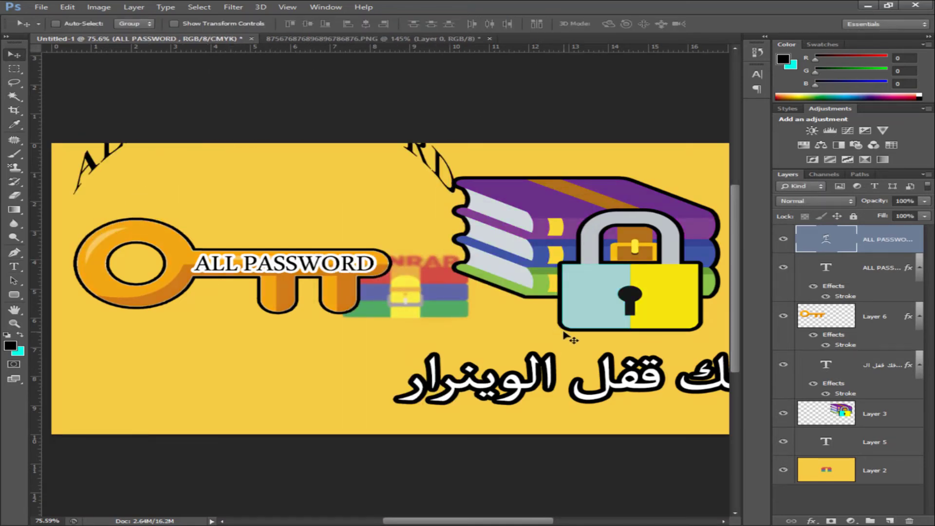
key("ctrl+t")
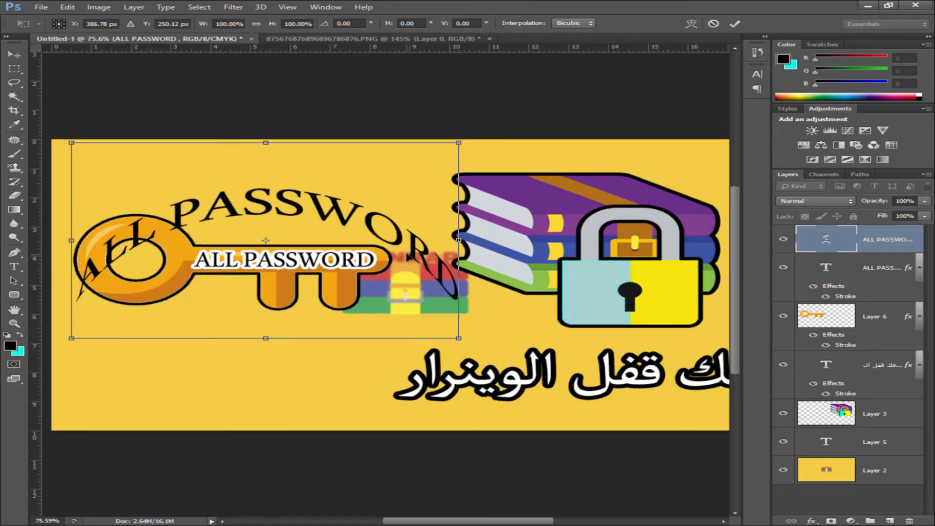
key("ctrl+y")
Step: Rotate the arched text to about -88°, shrink it to about 28% by 31% and fit it along the key head's outer curve
left_click_drag(484, 150, 172, 232)
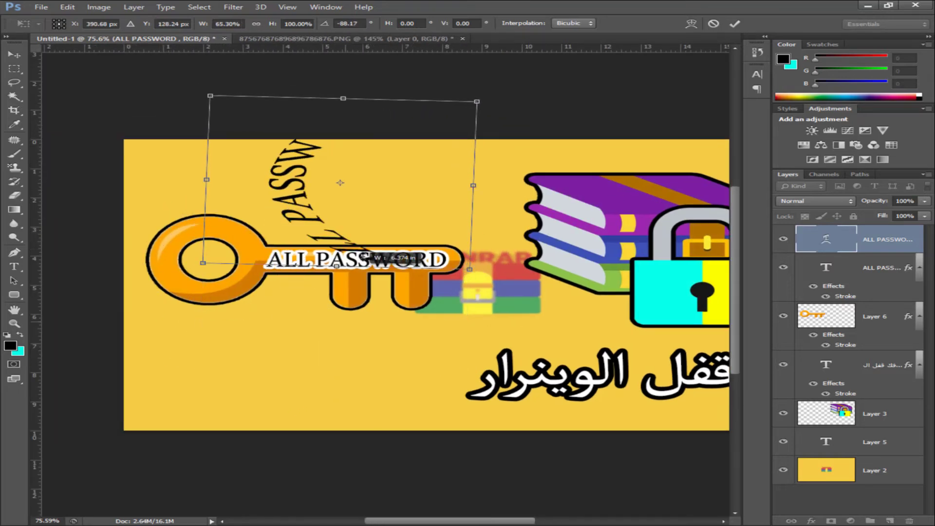
left_click_drag(364, 257, 363, 241)
left_click_drag(350, 209, 237, 306)
left_click_drag(127, 189, 125, 287)
scroll(140, 285, "up", 4)
left_click_drag(126, 335, 203, 247)
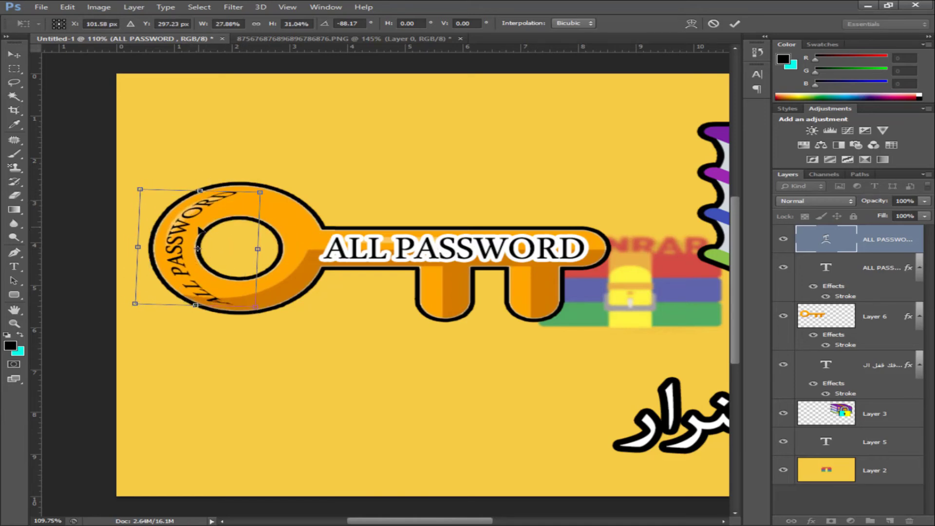
Step: Add a 6 px outside stroke to the arched ALL PASSWORD text in the key's orange
left_click(820, 415)
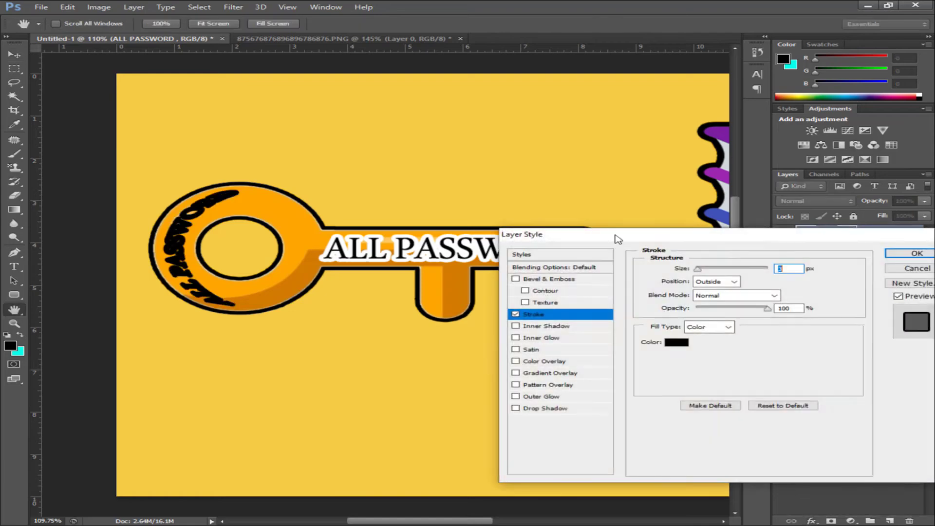
left_click_drag(615, 238, 595, 356)
left_click(657, 460)
left_click(695, 313)
left_click_drag(487, 437, 487, 351)
left_click(470, 352)
left_click(487, 479)
left_click(463, 487)
left_click(545, 261)
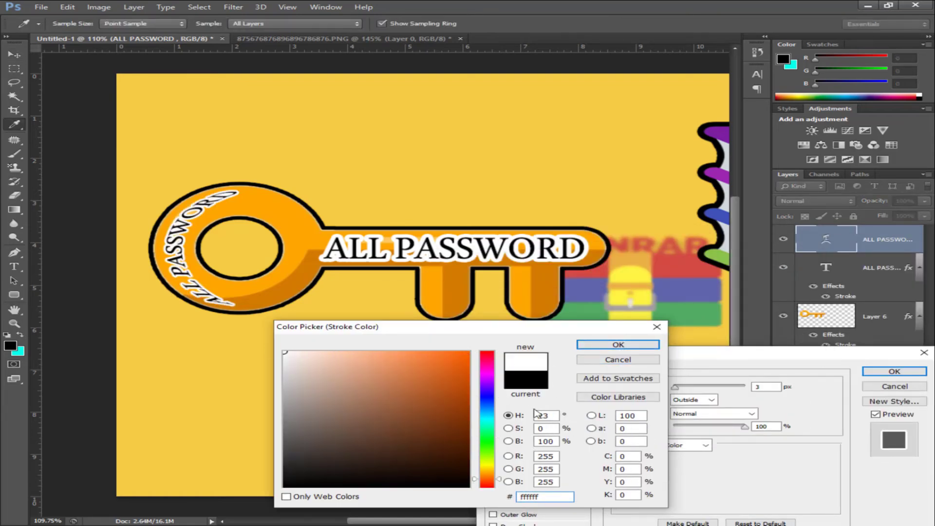
left_click(489, 445)
left_click(300, 224)
left_click(617, 344)
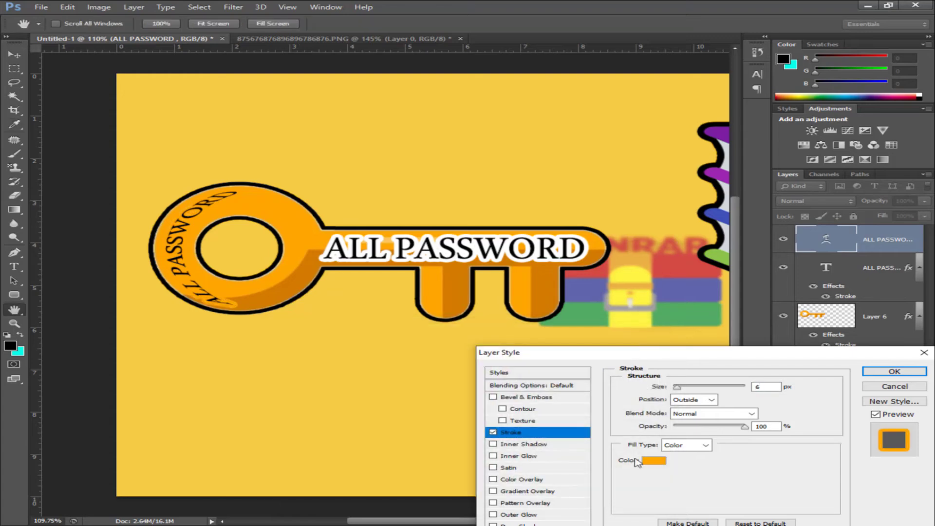
Step: Change the arched text's stroke colour to black and apply the layer style
left_click(654, 460)
left_click(640, 300)
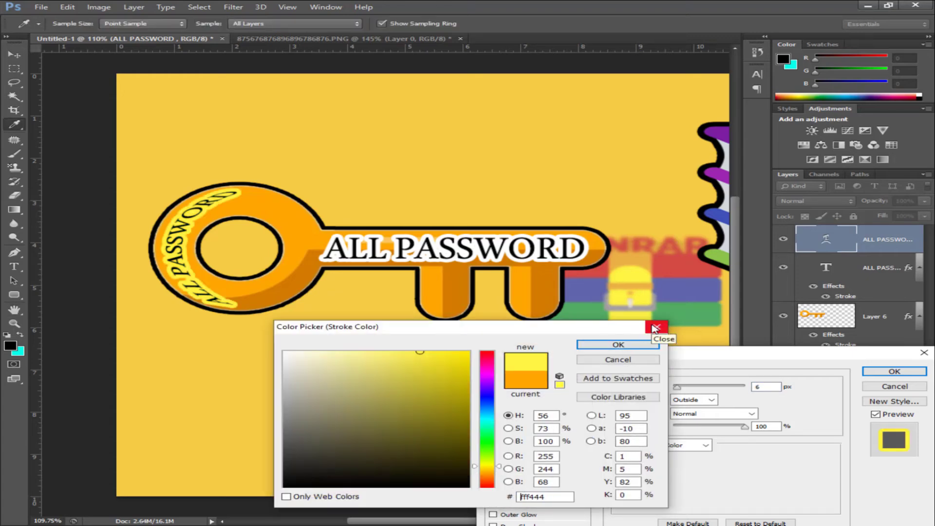
left_click(426, 487)
left_click(617, 344)
left_click(893, 371)
Step: Recolour the arched ALL PASSWORD text with an orange sampled from the key head (RGB 254, 166, 2)
key("t")
double_click(173, 250)
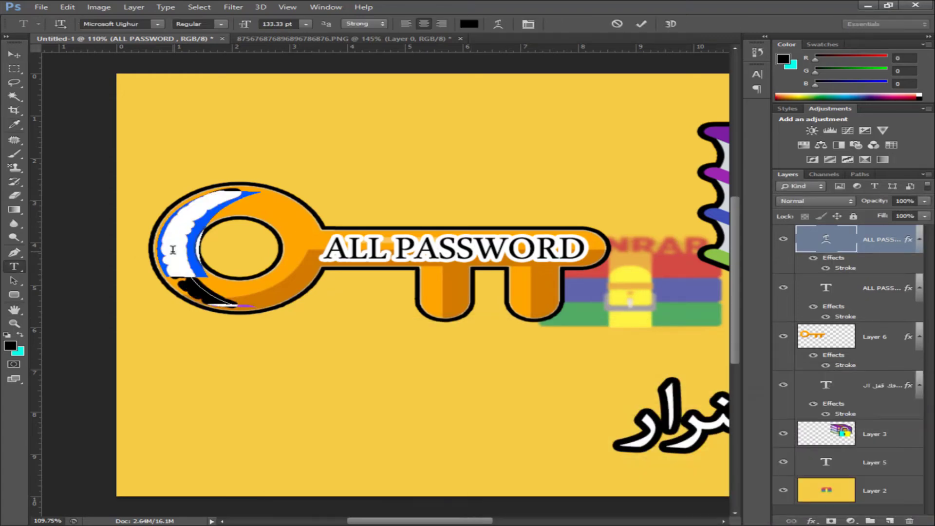
left_click(13, 346)
left_click(290, 279)
left_click(388, 192)
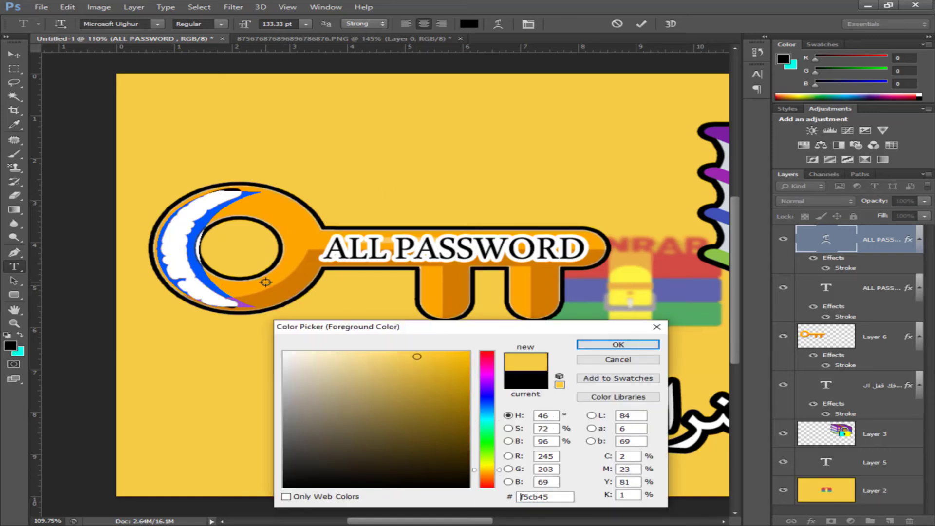
left_click(265, 282)
left_click(617, 345)
left_click(181, 241)
left_click(14, 54)
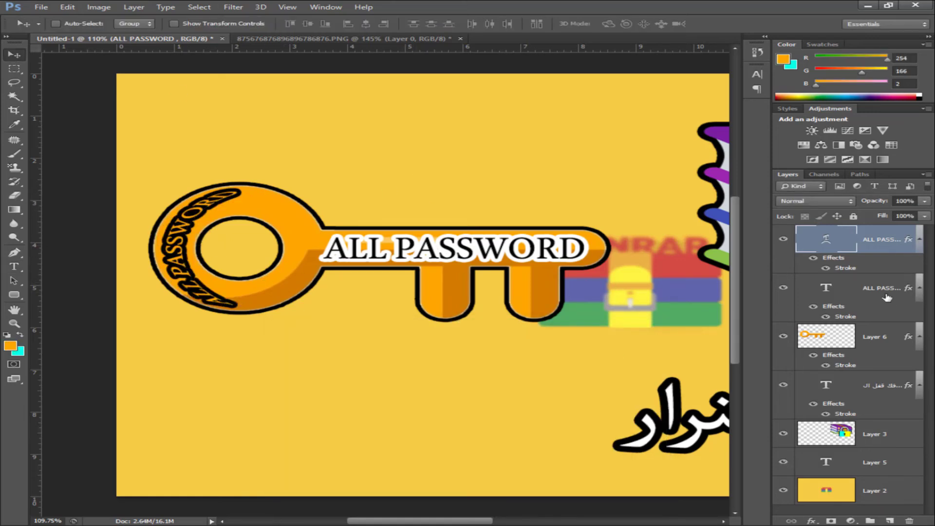
Step: Select both ALL PASSWORD text layers together with the key layer and merge them into one layer
left_click(886, 295, "ctrl")
left_click(873, 340, "ctrl")
key("ctrl+t")
key("Return")
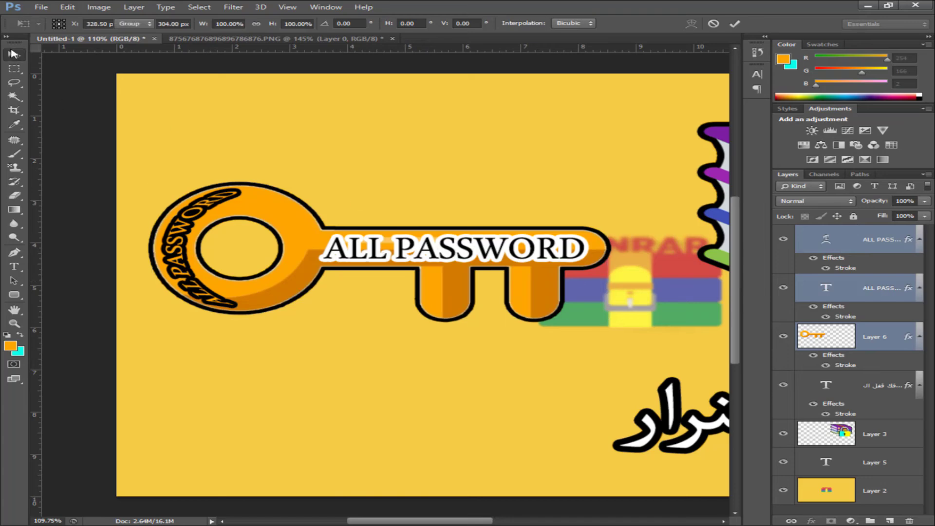
key("ctrl+e")
Step: Scale the merged key up slightly and place it at the left edge of the canvas
key("ctrl+0")
left_click_drag(331, 270, 559, 298)
key("ctrl+t")
left_click_drag(296, 298, 75, 298)
left_click_drag(592, 297, 371, 298)
left_click_drag(223, 253, 220, 246)
left_click_drag(75, 295, 66, 296)
key("Return")
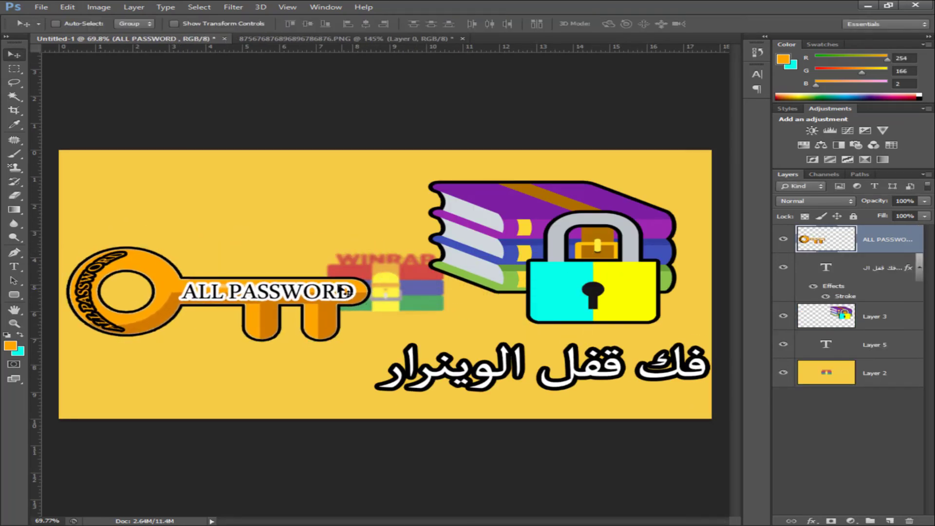
Step: Move the merged key upward and raise the Arabic title slightly toward the padlock
left_click_drag(327, 294, 334, 265)
left_click(852, 267)
left_click_drag(556, 369, 556, 362)
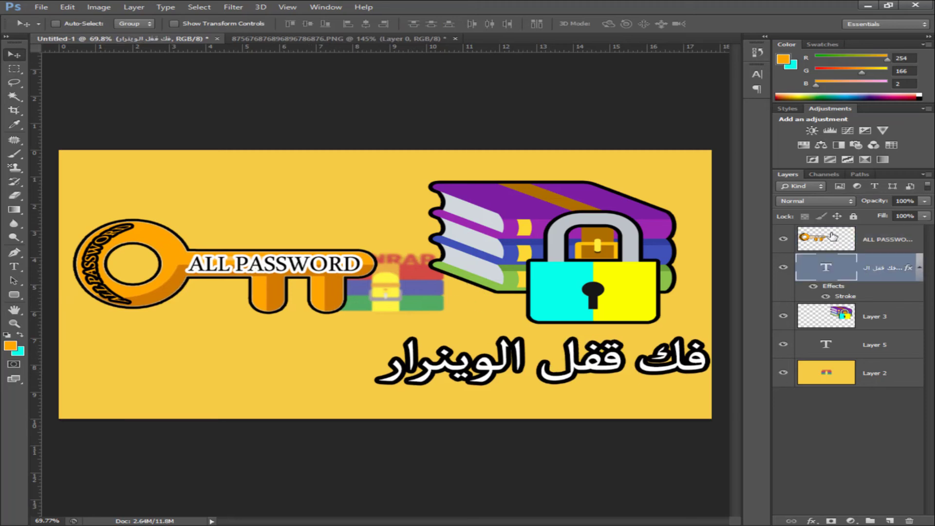
left_click(831, 237)
left_click_drag(156, 269, 157, 261)
Step: Add the cyan text "كسر اي بسورد" and place it below the key
left_click(14, 266)
left_click(297, 343)
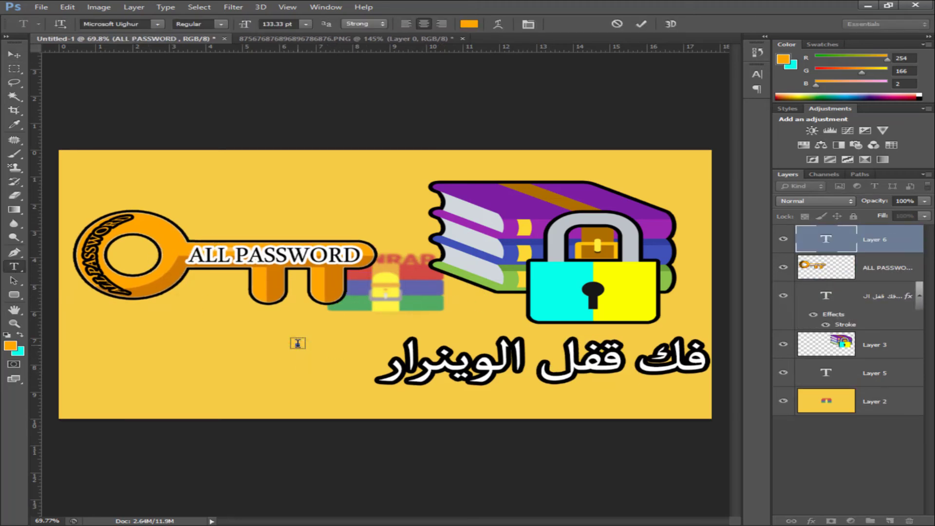
left_click(10, 348)
left_click(560, 292)
left_click(627, 347)
type("كسر اي بسورد")
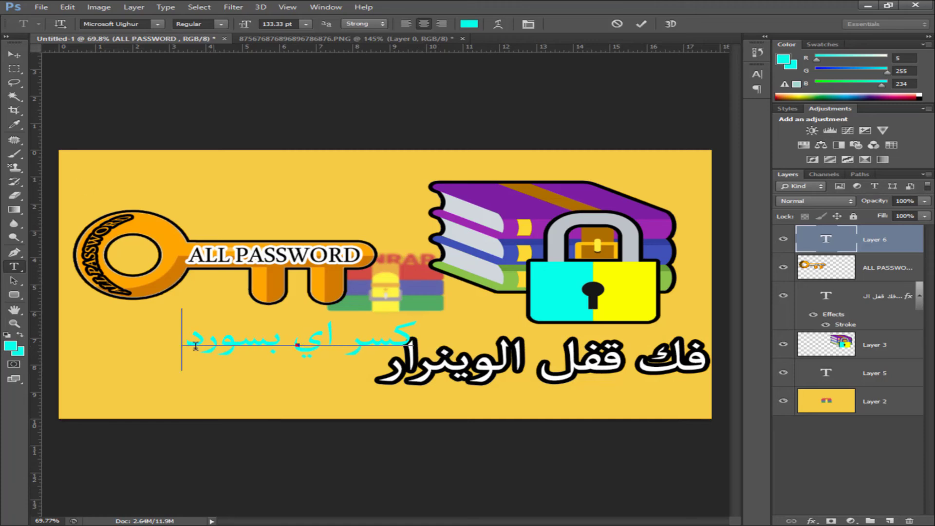
left_click(14, 54)
left_click_drag(341, 339, 272, 335)
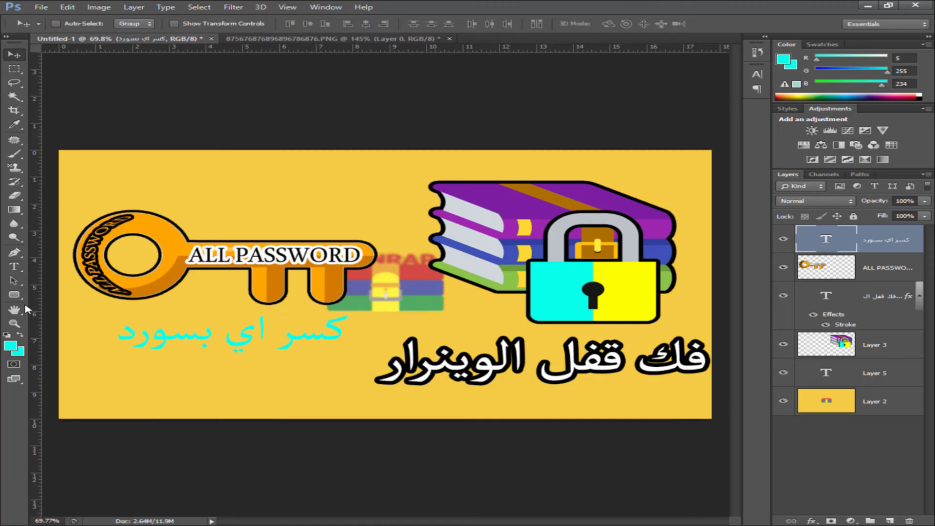
Step: Recolour the text below the key with orange sampled from the key (RGB 255, 166, 0)
left_click(14, 266)
triple_click(252, 340)
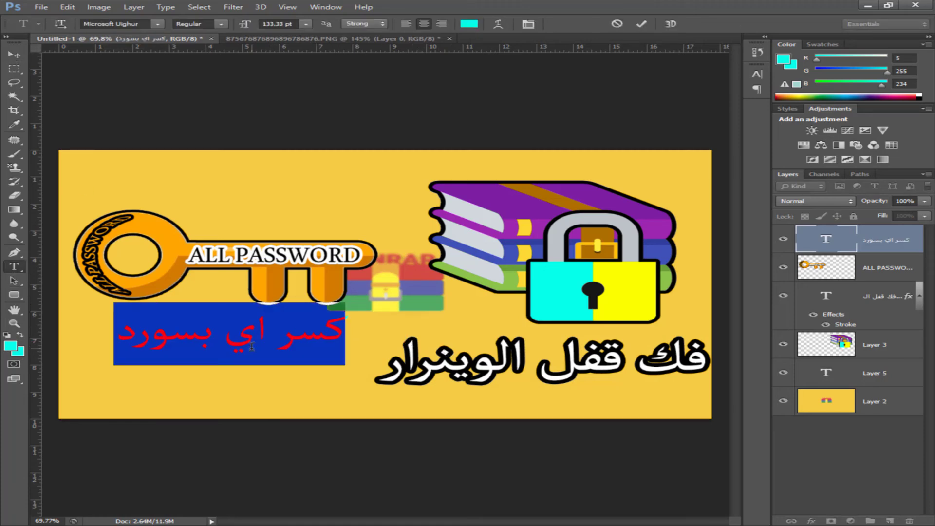
left_click(10, 346)
left_click(262, 284)
left_click(616, 344)
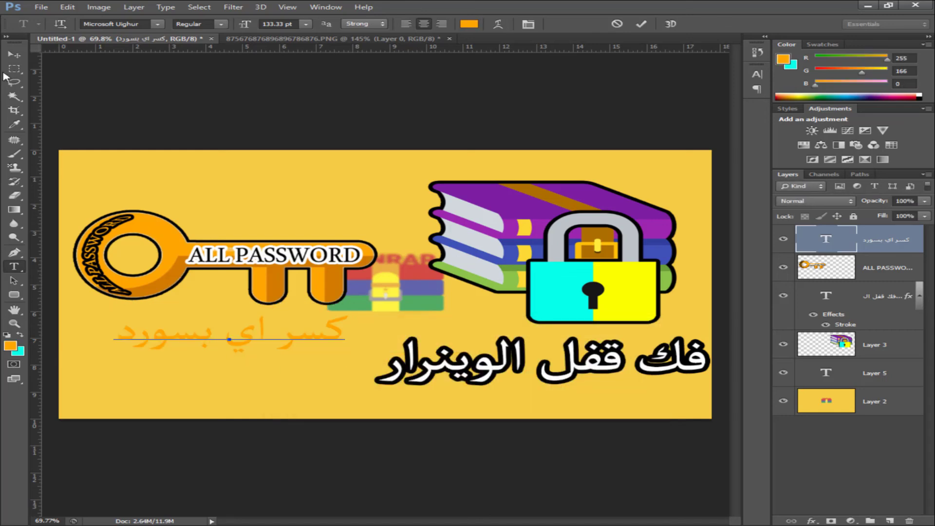
left_click(14, 54)
Step: Add a 9 px black outside stroke to the text below the key
left_click(810, 521)
left_click(820, 419)
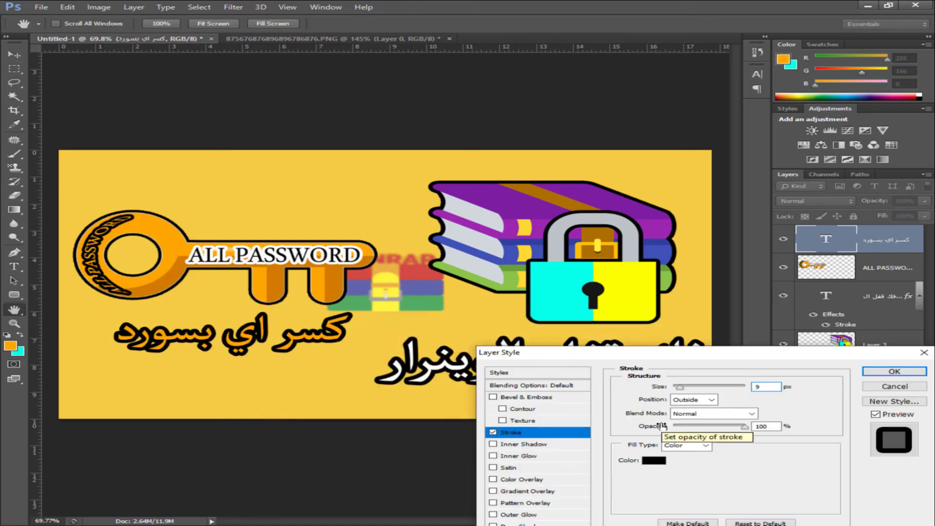
key("Return")
Step: Enlarge the text below the key to about 154 pt and centre it under the key
key("ctrl+t")
left_click_drag(293, 322, 268, 319)
left_click_drag(322, 360, 359, 370)
mouse_move(309, 347)
left_mouse_down()
mouse_move(295, 351)
mouse_move(302, 347)
left_mouse_up()
key("Return")
Step: Colour the title's first word "فك" with the purple of the top book
left_click(14, 267)
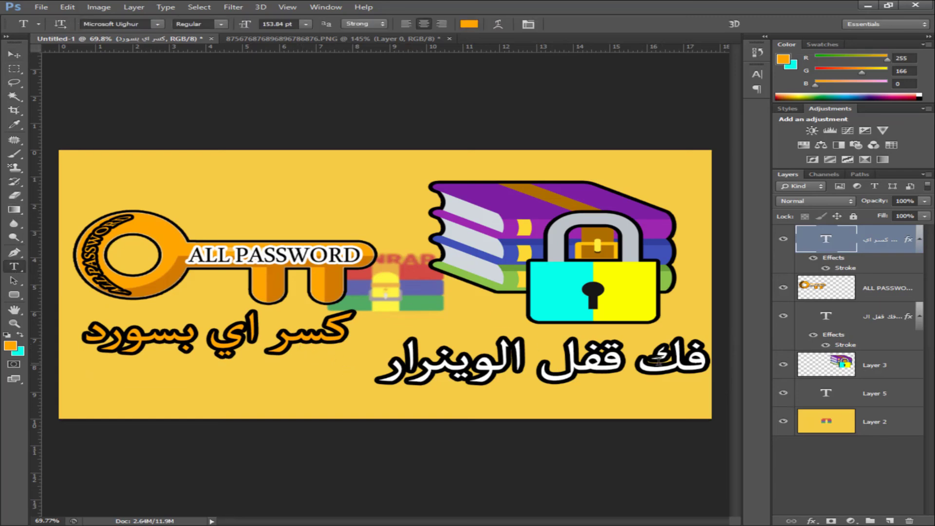
double_click(670, 360)
left_click(10, 345)
left_click(535, 226)
left_click(618, 345)
Step: Colour the title word "قفل" with the middle book's blue and "الوينرار" with the lower book's green
left_click_drag(627, 365, 378, 366)
left_click(10, 346)
left_click(646, 249)
left_click(618, 344)
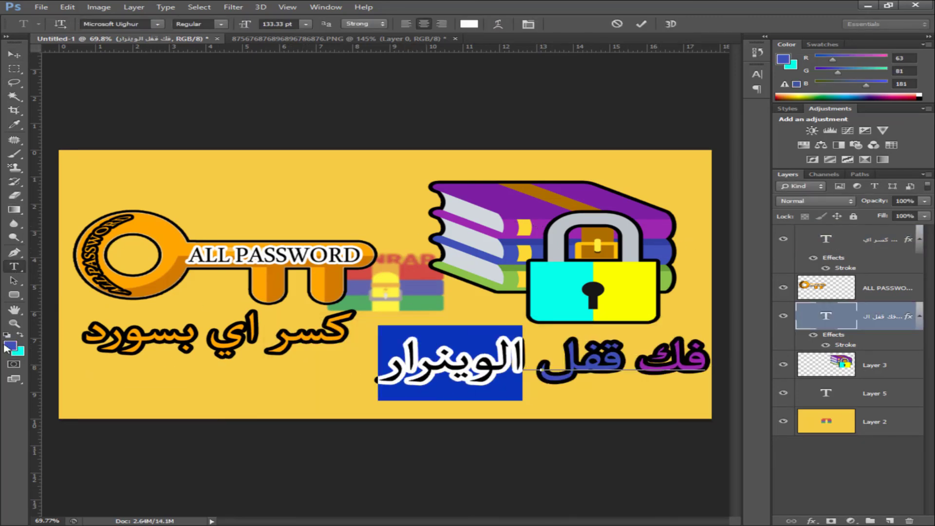
left_click(10, 346)
left_click(668, 279)
left_click(628, 345)
left_click(471, 365)
left_click(14, 55)
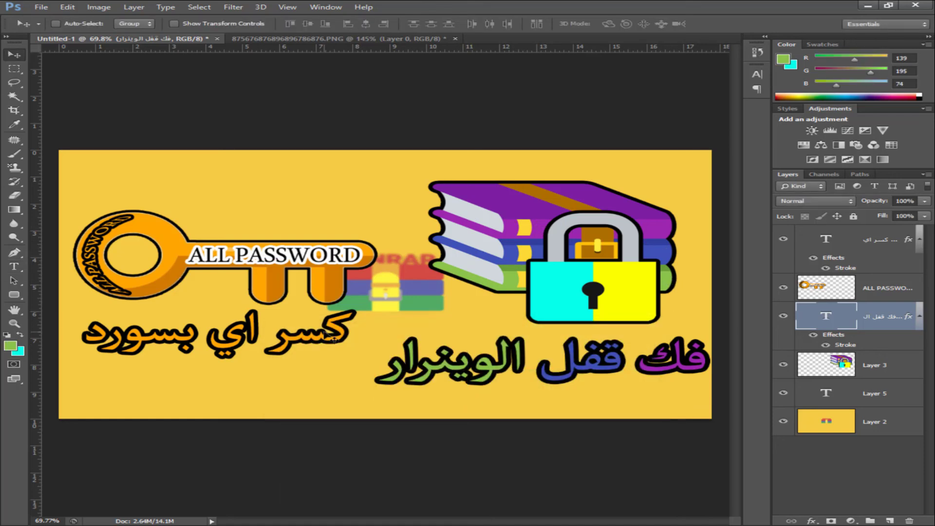
Step: Colour the middle word "اي" of the text below the key white
left_click(14, 267)
double_click(231, 336)
left_click(10, 346)
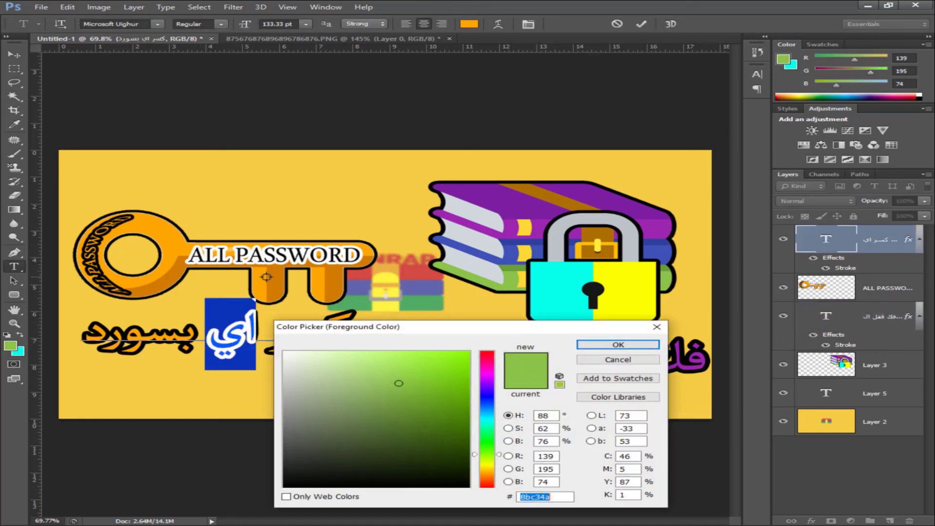
left_click(266, 263)
left_click(617, 344)
left_click(205, 340)
left_click(14, 54)
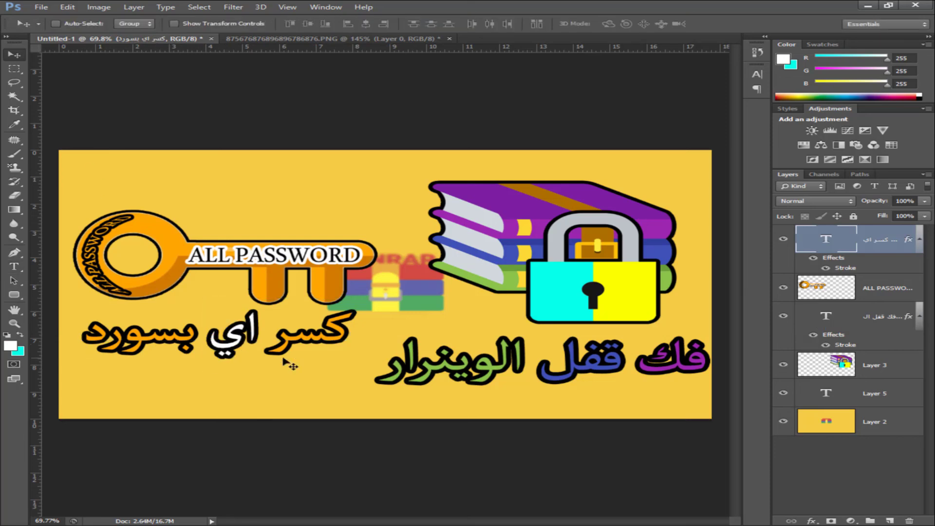
Step: Recolour the middle word "اي" with the key's orange, RGB 255, 166, 0
left_click(10, 345)
left_click(618, 345)
left_click(14, 267)
left_click_drag(205, 341, 255, 340)
left_click(10, 345)
left_click(166, 253)
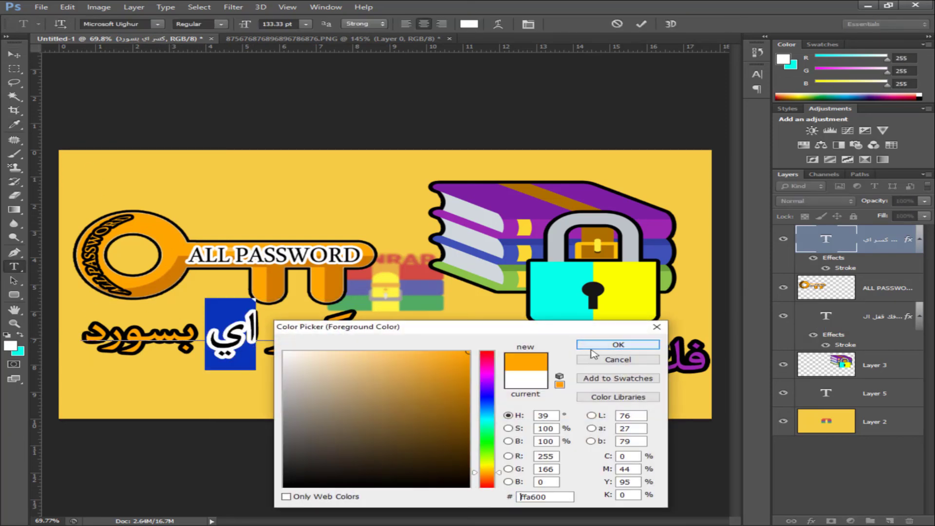
left_click(591, 346)
Step: Recolour the whole text line below the key white
left_click(269, 306)
key("ctrl+a")
left_click(11, 347)
left_click(285, 352)
left_click(618, 344)
left_click(349, 358)
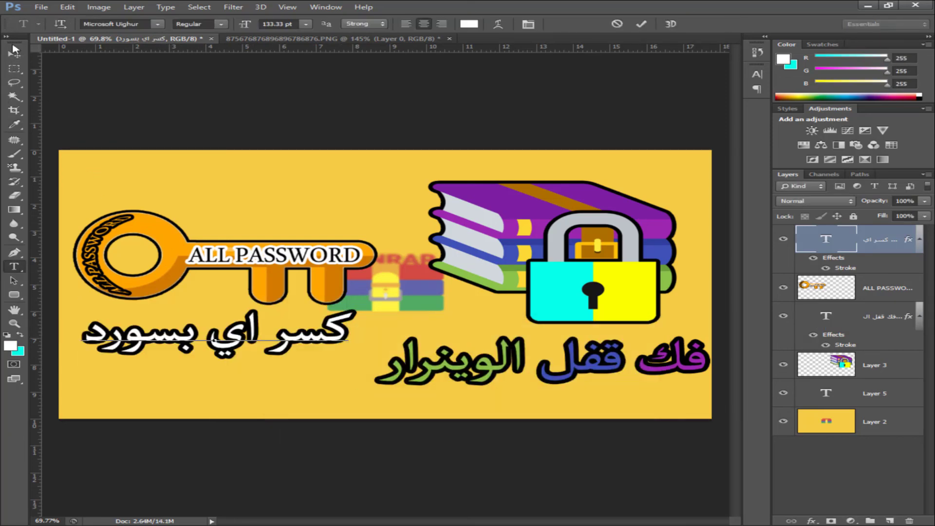
left_click(14, 55)
Step: Recolour the whole Arabic title below the padlock orange, RGB 255, 166, 0
double_click(826, 316)
left_click(10, 345)
left_click(618, 345)
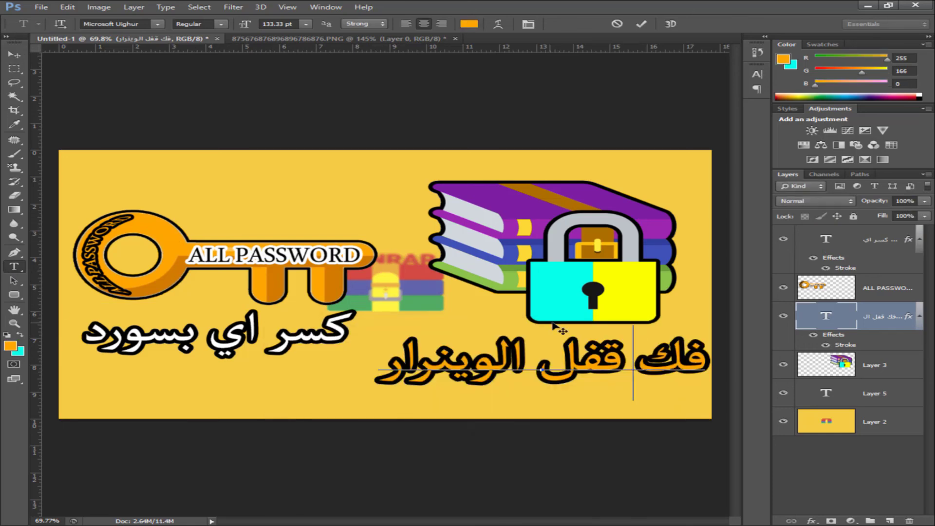
Step: Recolour the whole Arabic title with the cyan of the padlock's left half (RGB 5, 255, 234)
key("ctrl+a")
left_click(10, 345)
left_click(560, 293)
left_click(618, 344)
left_click(14, 54)
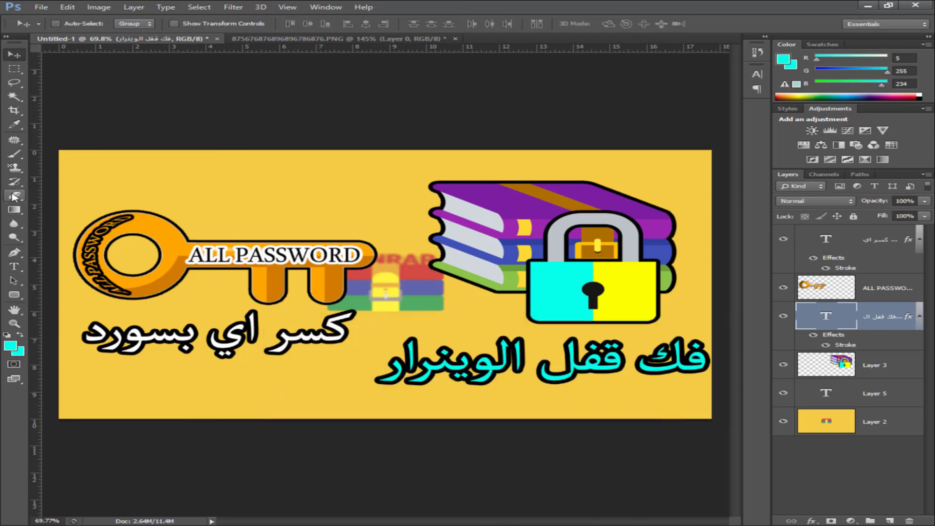
Step: Recolour the text below the key with the yellow of the padlock's right half (RGB 252, 255, 0)
double_click(826, 239)
left_click(10, 345)
left_click(616, 285)
left_click(14, 54)
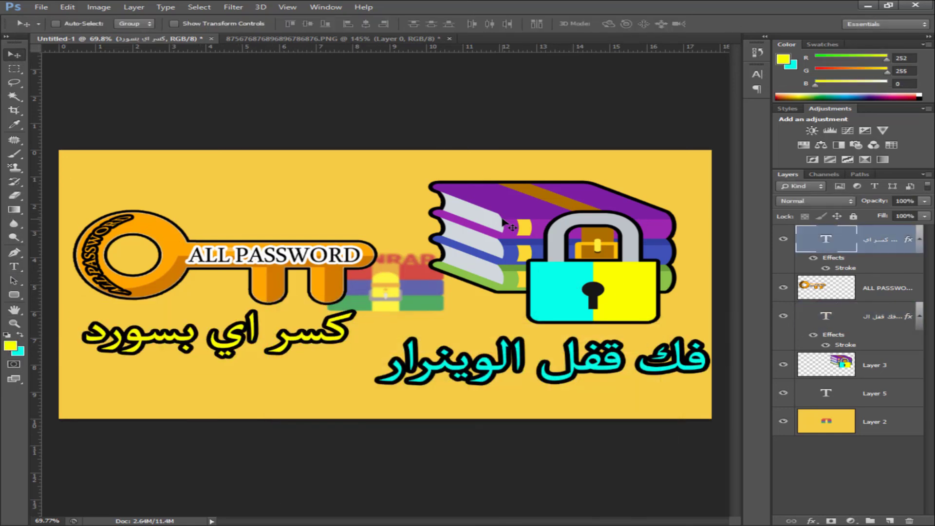
Step: Add a blank layer at the top of the layer stack
left_click(887, 521)
Step: Try a Hue/Saturation adjustment above the blank layer and delete it
left_click(803, 144)
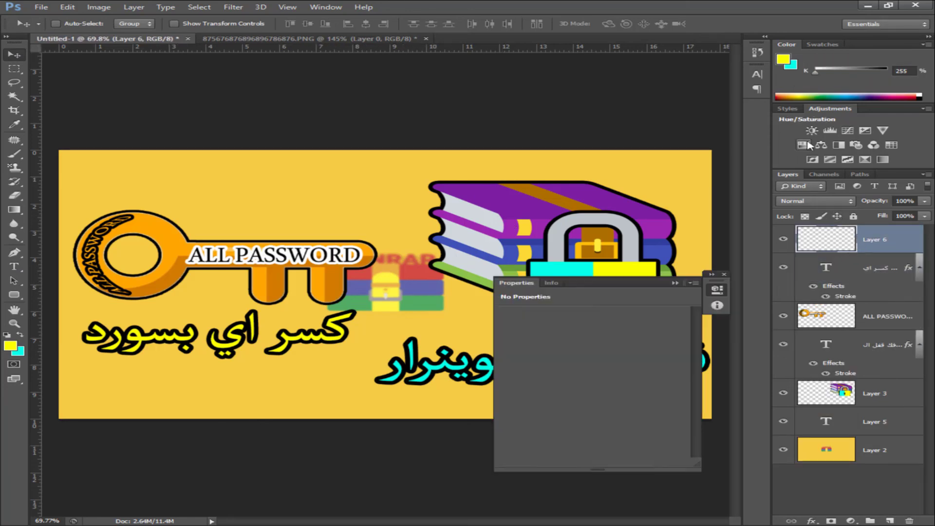
left_click_drag(593, 356, 673, 344)
type("0")
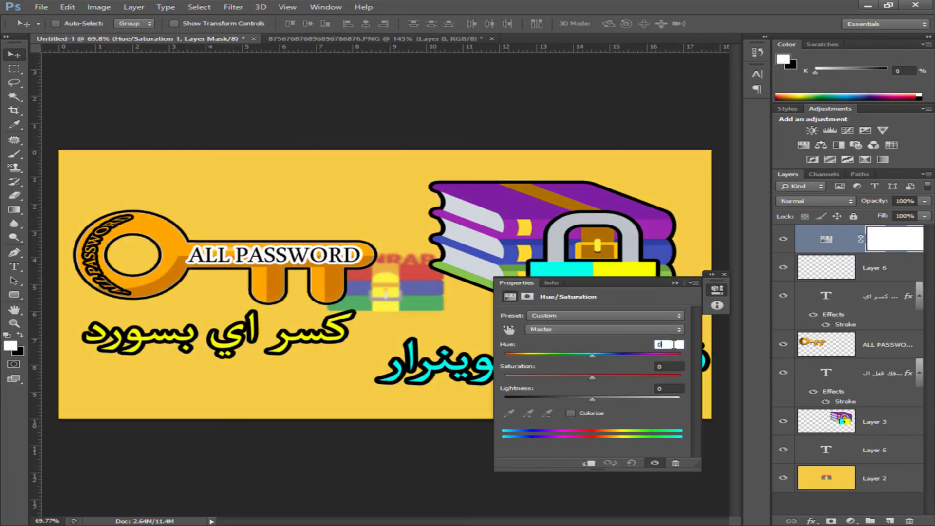
left_click(675, 282)
left_click_drag(909, 519, 909, 520)
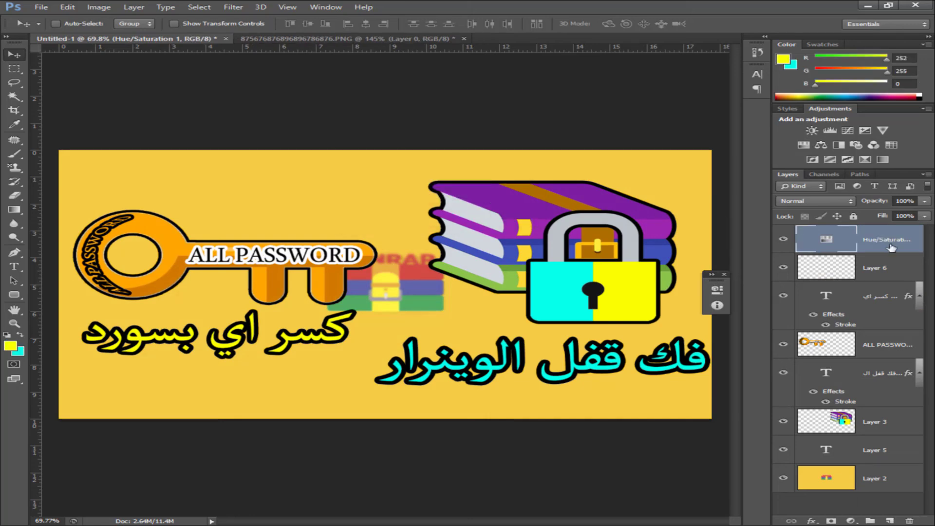
Step: Add a Curves adjustment layer above the whole composition and shape its RGB curve into an S to boost contrast
left_click(812, 521)
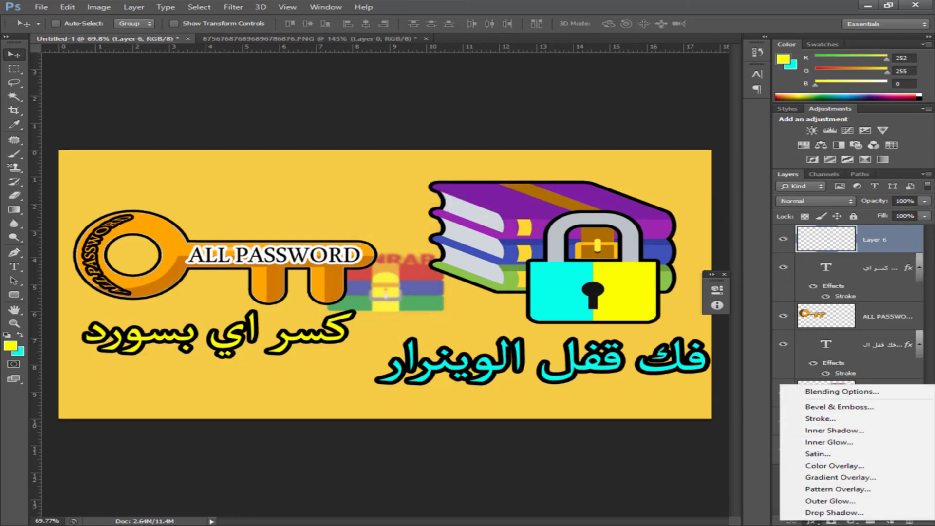
left_click(850, 521)
left_click(803, 355)
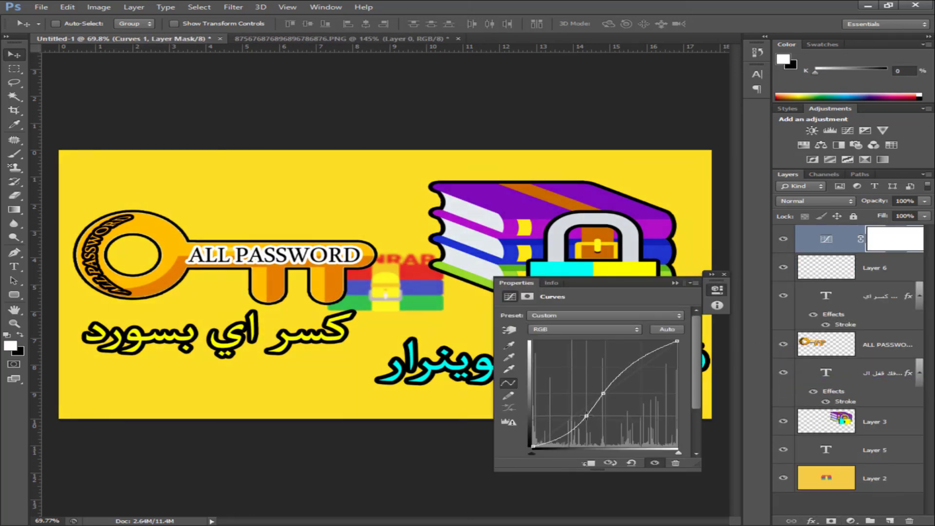
left_click_drag(586, 416, 583, 416)
left_click(674, 283)
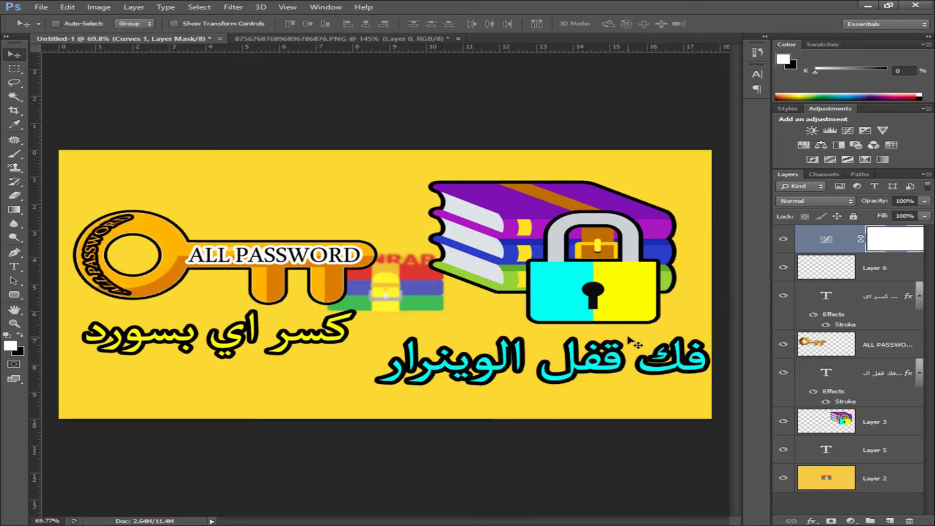